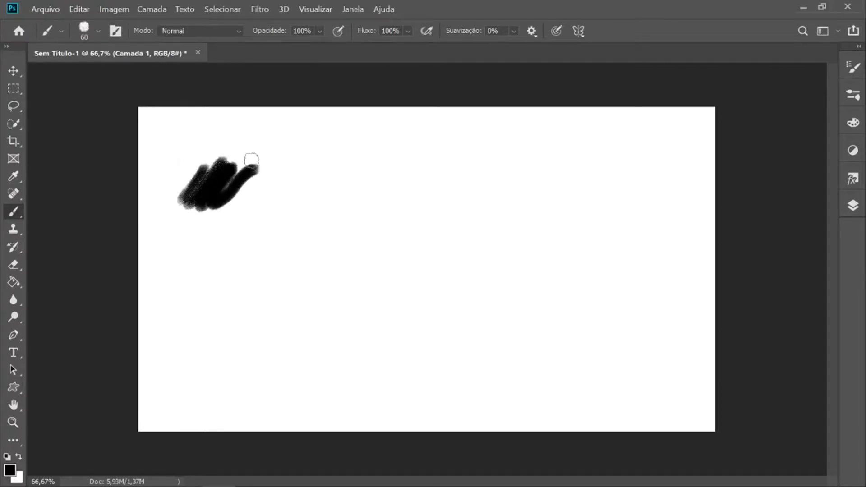
# Step: Adjust the brush texture, setting Brilho to -2 and changing Contraste
pyautogui.click(854, 68)
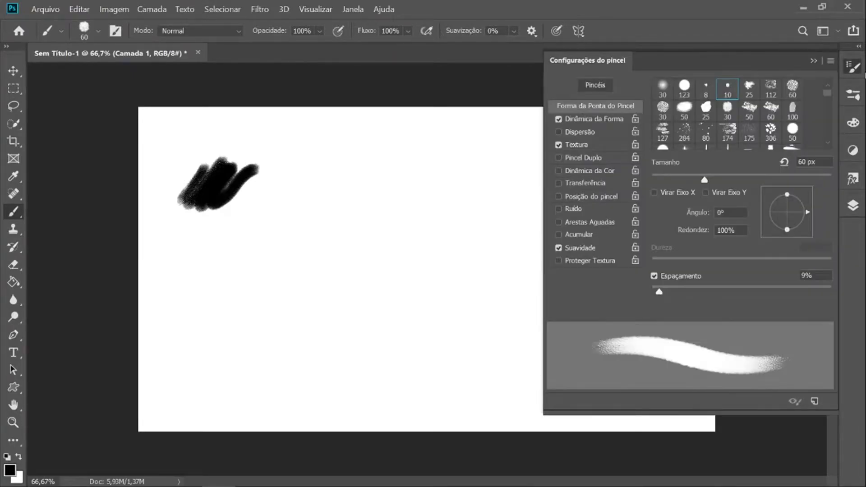
pyautogui.click(582, 145)
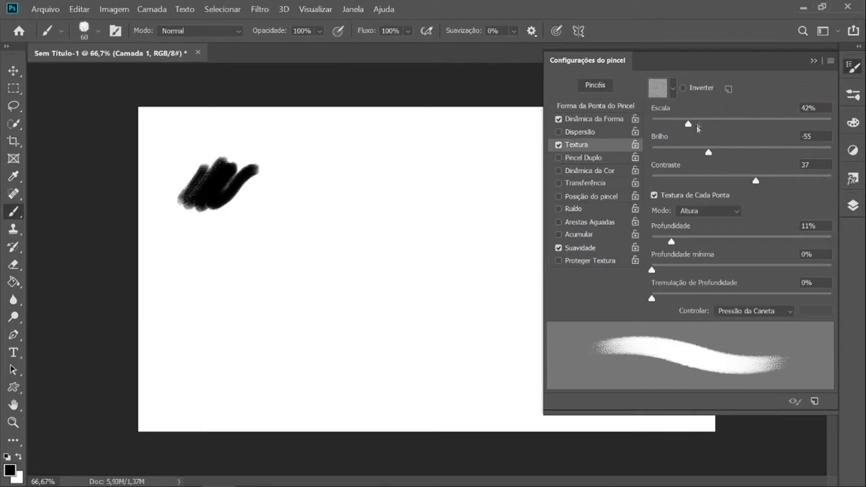
pyautogui.moveTo(726, 154); pyautogui.dragTo(740, 152)
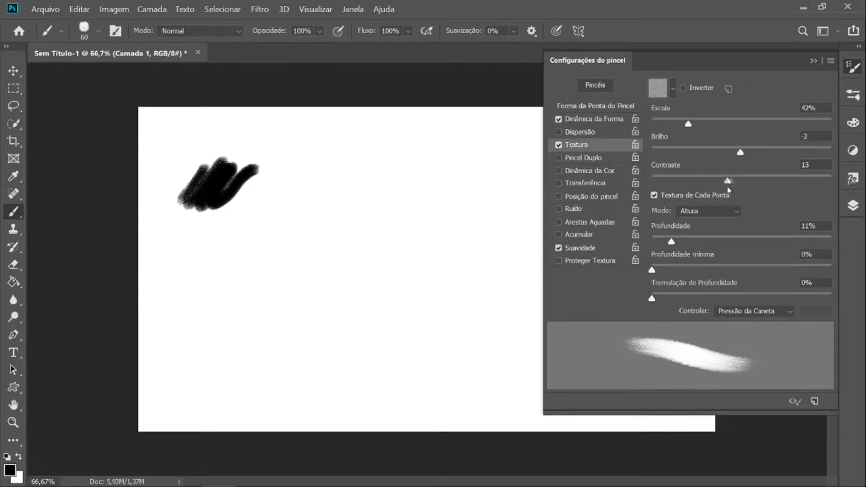
pyautogui.moveTo(747, 190); pyautogui.dragTo(753, 190)
pyautogui.click(813, 62)
# Step: Paint test strokes to the right of the first swatch, with pen pressure controlling the brush size for the last ones
pyautogui.moveTo(272, 190)
pyautogui.mouseDown()
pyautogui.moveTo(306, 168)
pyautogui.moveTo(293, 197)
pyautogui.moveTo(325, 163)
pyautogui.moveTo(310, 191)
pyautogui.moveTo(337, 165)
pyautogui.moveTo(334, 182)
pyautogui.moveTo(381, 180)
pyautogui.moveTo(388, 161)
pyautogui.moveTo(374, 196)
pyautogui.moveTo(389, 164)
pyautogui.moveTo(376, 189)
pyautogui.mouseUp()
pyautogui.click(558, 31)
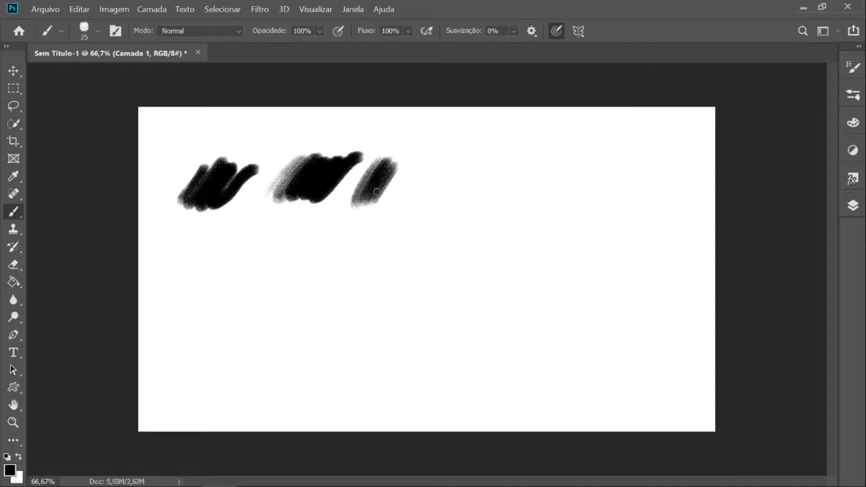
pyautogui.moveTo(370, 164); pyautogui.dragTo(344, 205)
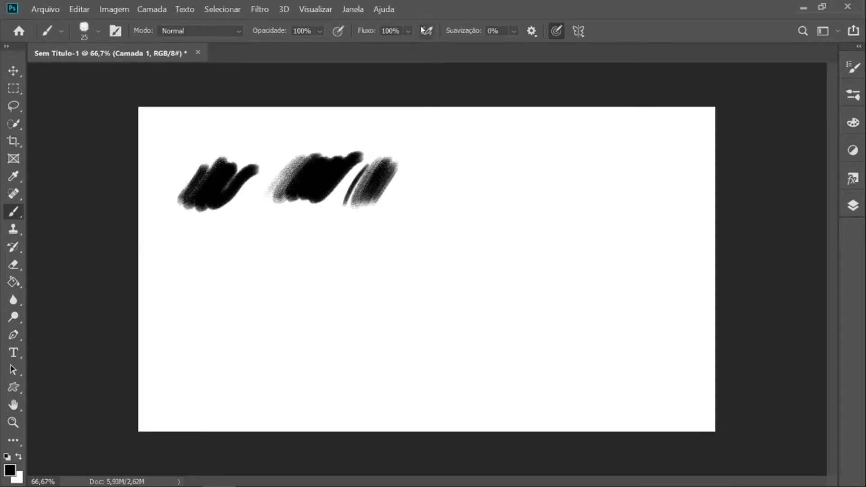
# Step: Set the brush flow to 39% with airbrush build-up enabled and paint two more test swatches in the first row
pyautogui.click(407, 31)
pyautogui.click(410, 167)
pyautogui.moveTo(417, 171)
pyautogui.mouseDown()
pyautogui.moveTo(445, 169)
pyautogui.moveTo(415, 191)
pyautogui.mouseUp()
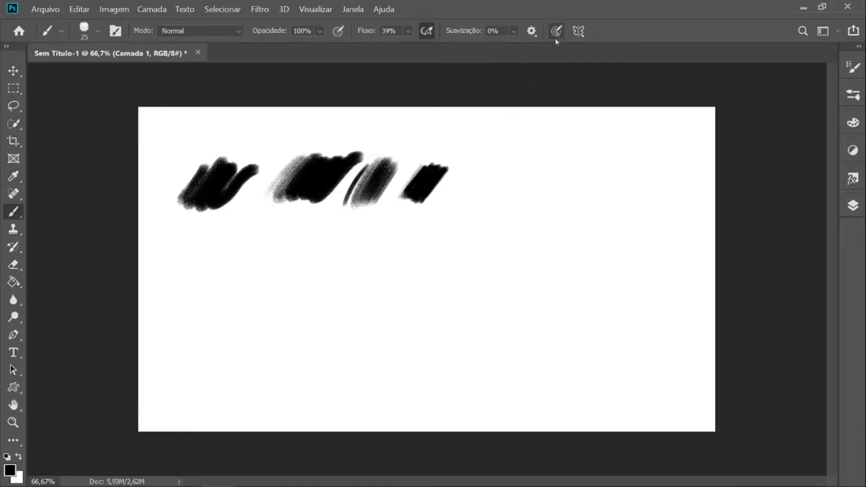
pyautogui.moveTo(462, 168)
pyautogui.mouseDown()
pyautogui.moveTo(453, 198)
pyautogui.moveTo(478, 162)
pyautogui.moveTo(463, 199)
pyautogui.moveTo(493, 160)
pyautogui.moveTo(480, 191)
pyautogui.mouseUp()
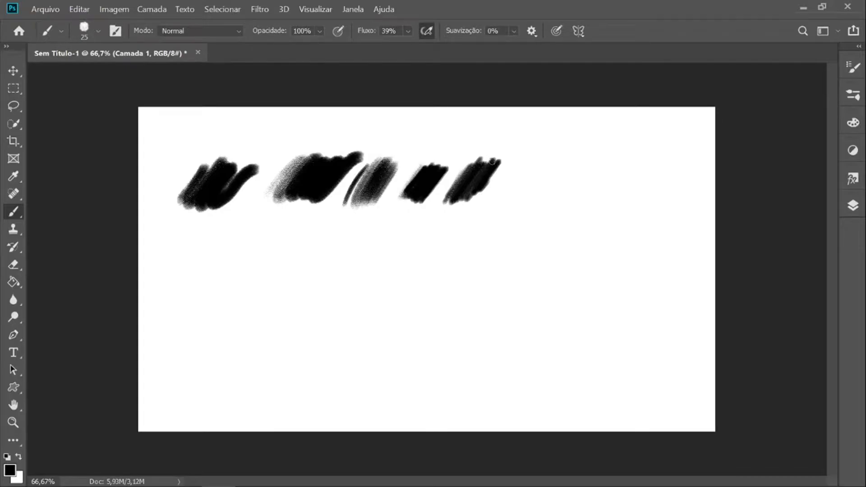
# Step: Choose the Hard_Glide brush from the brushes sakimichan set
pyautogui.click(853, 99)
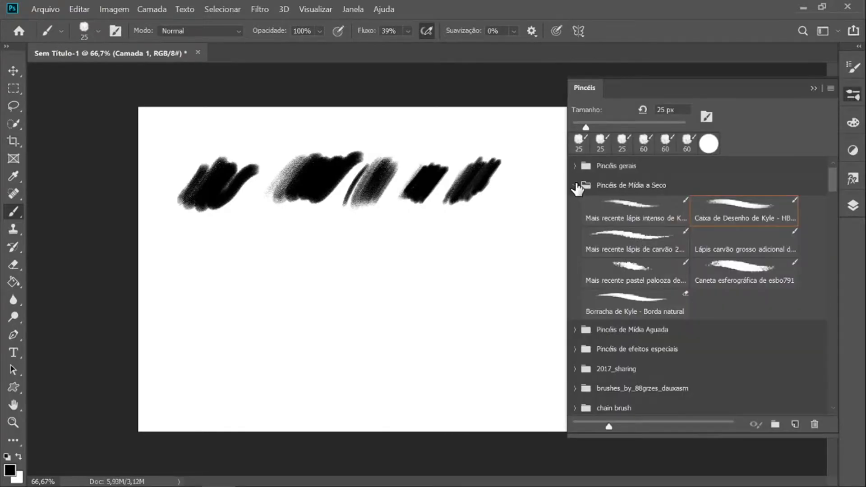
pyautogui.click(576, 187)
pyautogui.click(653, 187)
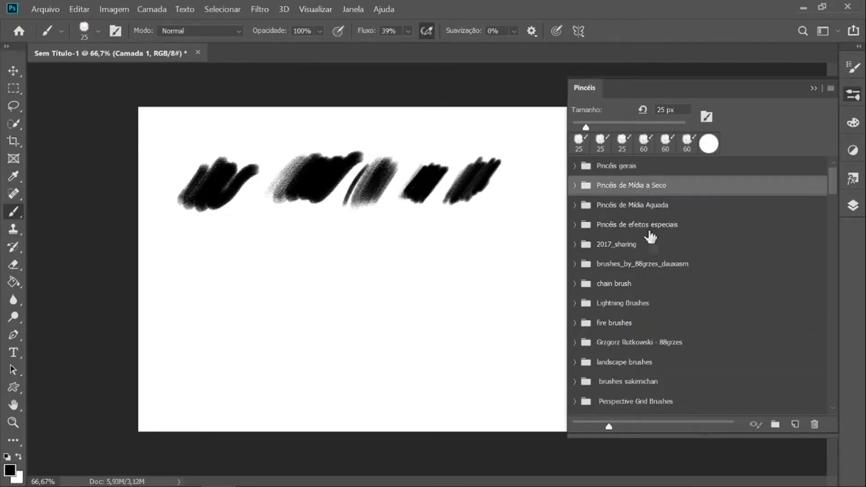
pyautogui.moveTo(832, 188); pyautogui.dragTo(832, 202)
pyautogui.click(575, 260)
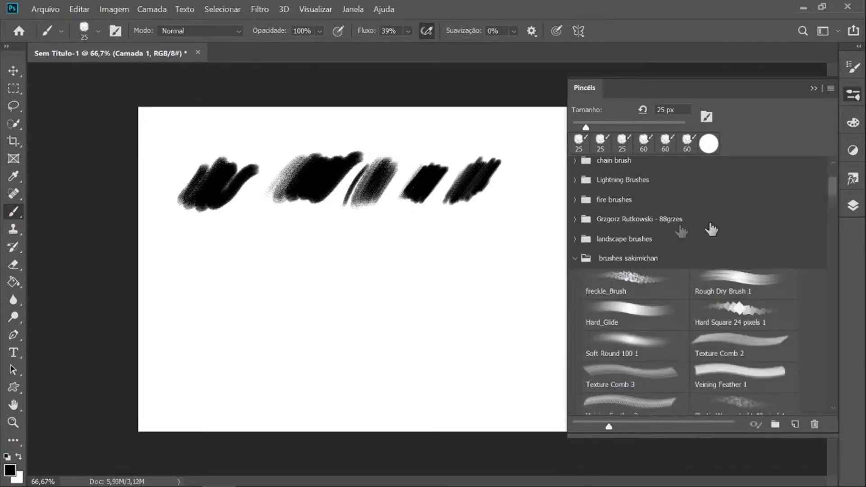
pyautogui.click(638, 321)
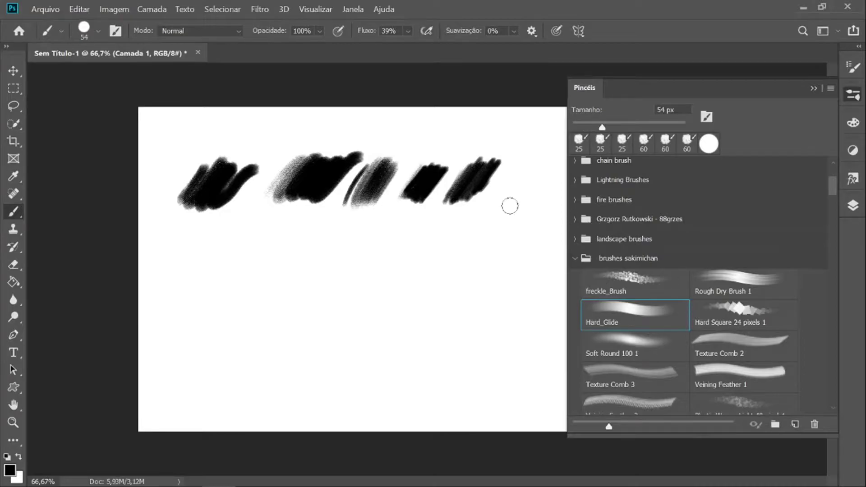
# Step: Enable shape dynamics for the Hard_Glide brush and inspect its tip shape settings
pyautogui.click(853, 67)
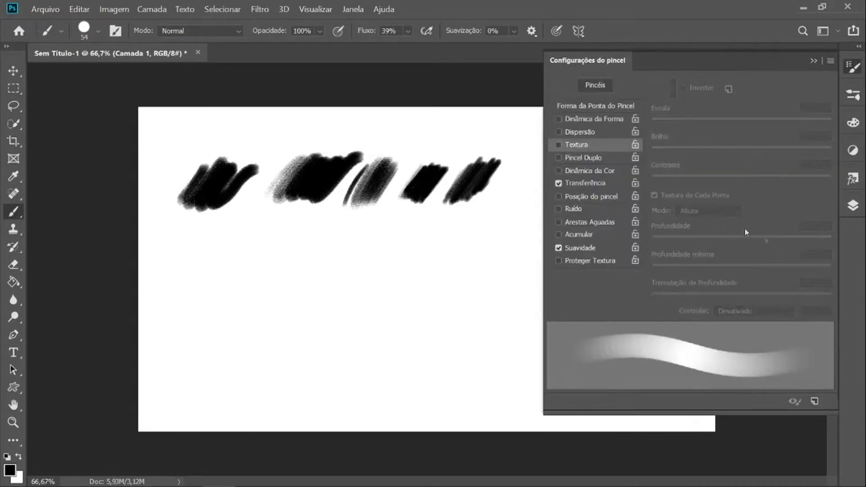
pyautogui.click(610, 120)
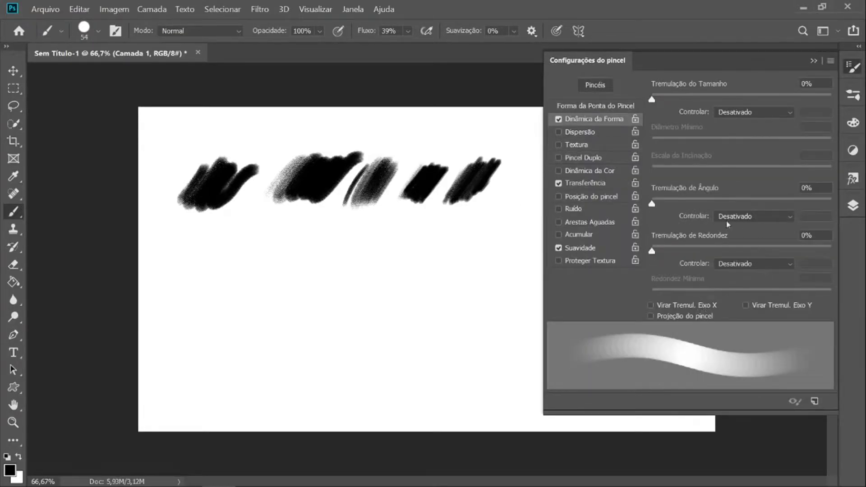
pyautogui.click(617, 106)
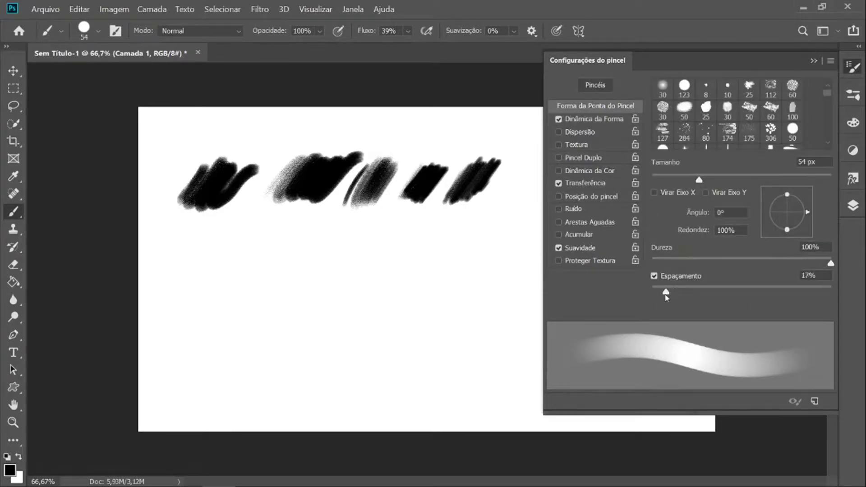
pyautogui.click(813, 61)
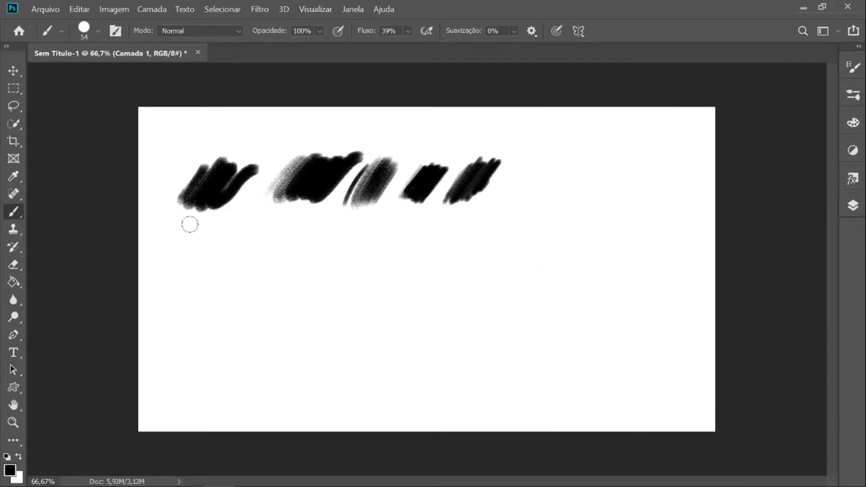
# Step: Paint a second row of four Hard_Glide swatches, raising the flow to 100% for the last two
pyautogui.moveTo(169, 280)
pyautogui.mouseDown()
pyautogui.moveTo(206, 249)
pyautogui.moveTo(197, 273)
pyautogui.moveTo(221, 257)
pyautogui.moveTo(212, 273)
pyautogui.moveTo(237, 246)
pyautogui.moveTo(208, 284)
pyautogui.moveTo(230, 248)
pyautogui.moveTo(162, 275)
pyautogui.mouseUp()
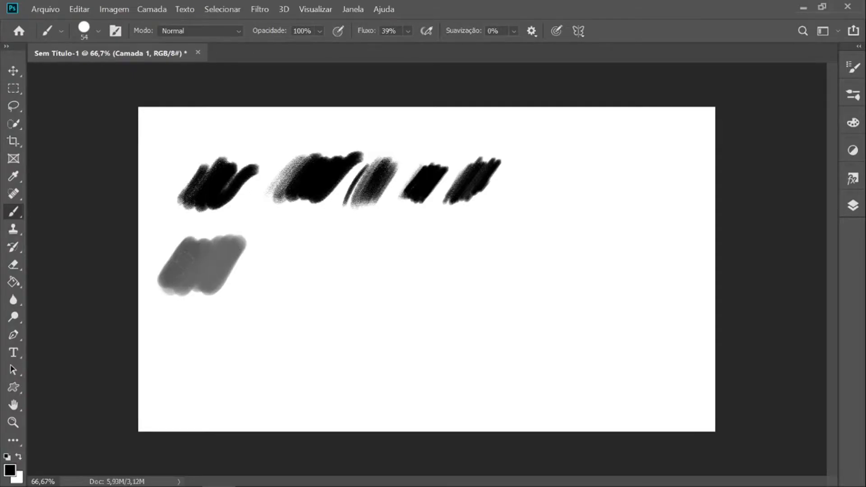
pyautogui.moveTo(272, 247)
pyautogui.mouseDown()
pyautogui.moveTo(253, 289)
pyautogui.moveTo(299, 241)
pyautogui.moveTo(270, 290)
pyautogui.moveTo(294, 291)
pyautogui.moveTo(312, 266)
pyautogui.mouseUp()
pyautogui.click(408, 31)
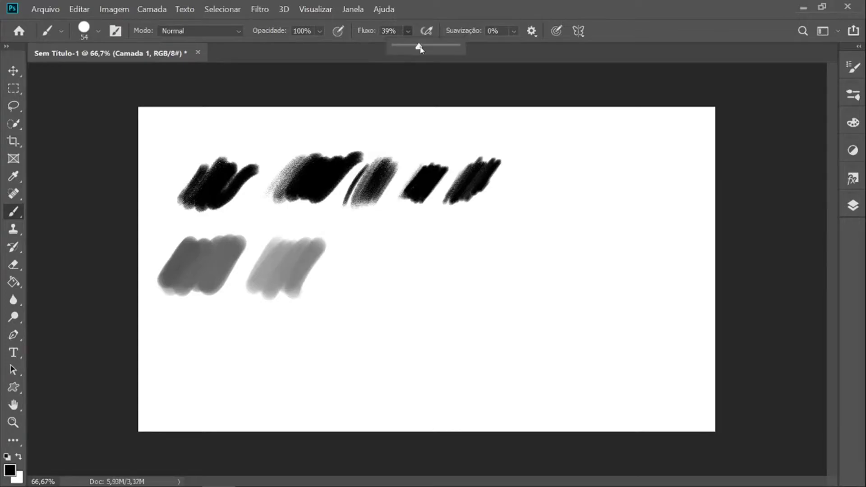
pyautogui.moveTo(352, 258)
pyautogui.mouseDown()
pyautogui.moveTo(349, 284)
pyautogui.moveTo(360, 285)
pyautogui.moveTo(419, 248)
pyautogui.moveTo(404, 293)
pyautogui.mouseUp()
pyautogui.moveTo(465, 242)
pyautogui.mouseDown()
pyautogui.moveTo(466, 266)
pyautogui.moveTo(486, 248)
pyautogui.moveTo(466, 288)
pyautogui.moveTo(499, 241)
pyautogui.moveTo(474, 272)
pyautogui.moveTo(509, 240)
pyautogui.moveTo(489, 282)
pyautogui.moveTo(456, 278)
pyautogui.moveTo(467, 253)
pyautogui.moveTo(505, 244)
pyautogui.moveTo(507, 263)
pyautogui.mouseUp()
# Step: Select the soft brush at 132 px and paint a third row of swatches, using pen pressure for size on the last ones
pyautogui.click(857, 97)
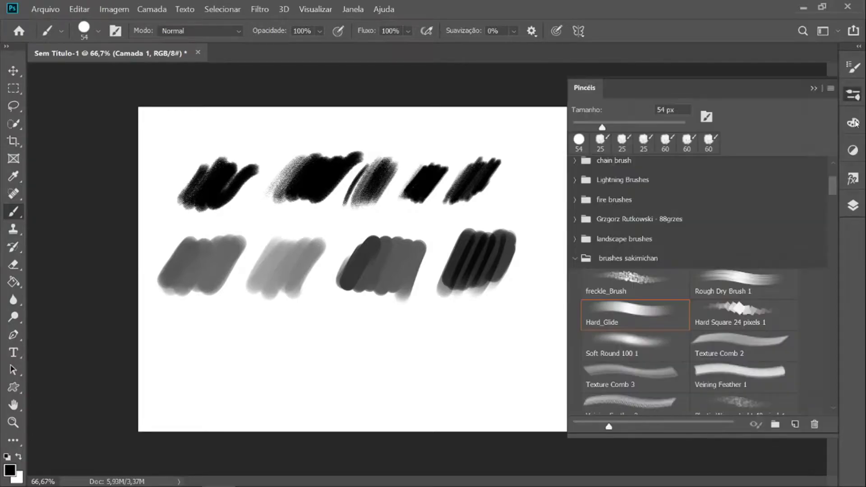
pyautogui.click(575, 258)
pyautogui.moveTo(833, 195)
pyautogui.mouseDown()
pyautogui.moveTo(842, 227)
pyautogui.moveTo(832, 226)
pyautogui.moveTo(833, 282)
pyautogui.mouseUp()
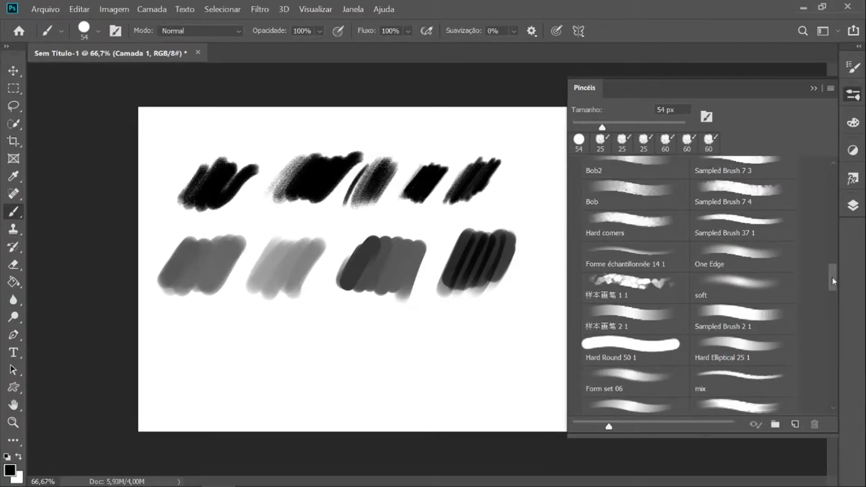
pyautogui.click(779, 292)
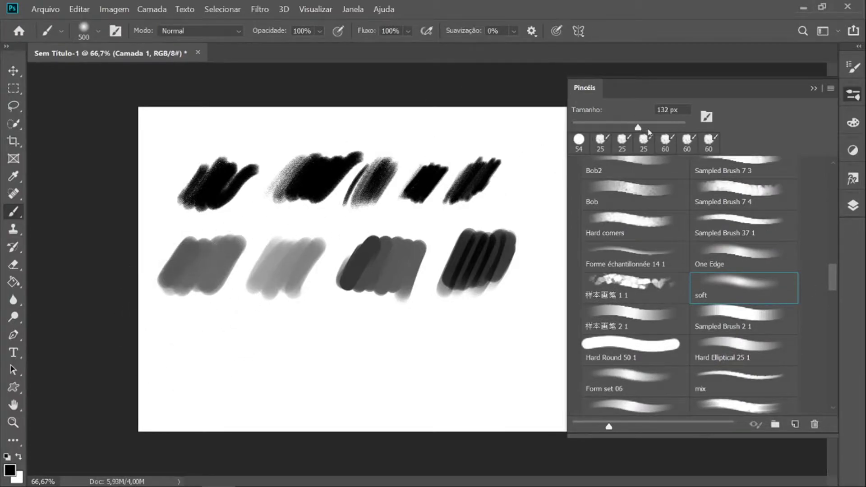
pyautogui.moveTo(170, 351)
pyautogui.mouseDown()
pyautogui.moveTo(178, 332)
pyautogui.moveTo(176, 348)
pyautogui.moveTo(198, 327)
pyautogui.moveTo(184, 366)
pyautogui.moveTo(231, 352)
pyautogui.moveTo(276, 372)
pyautogui.moveTo(308, 334)
pyautogui.moveTo(319, 343)
pyautogui.moveTo(309, 382)
pyautogui.moveTo(338, 370)
pyautogui.mouseUp()
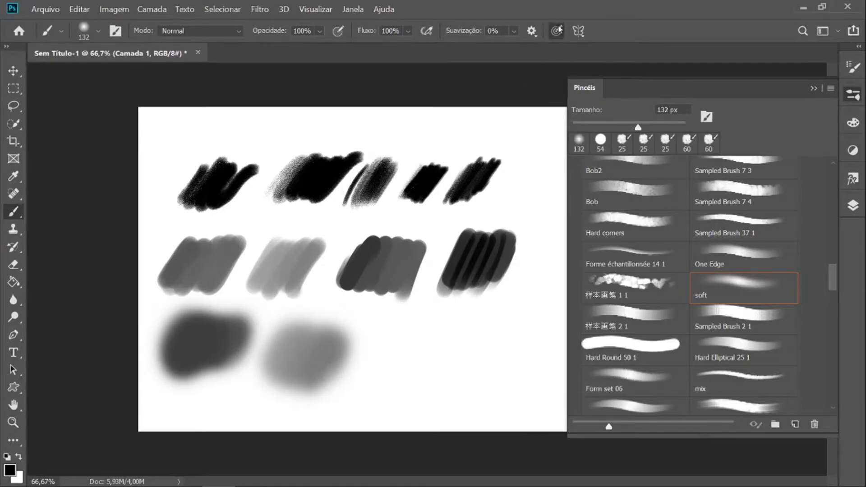
pyautogui.moveTo(390, 324)
pyautogui.mouseDown()
pyautogui.moveTo(408, 327)
pyautogui.moveTo(370, 405)
pyautogui.moveTo(420, 338)
pyautogui.moveTo(402, 398)
pyautogui.moveTo(433, 332)
pyautogui.moveTo(414, 383)
pyautogui.moveTo(439, 334)
pyautogui.moveTo(436, 360)
pyautogui.moveTo(452, 347)
pyautogui.moveTo(441, 396)
pyautogui.mouseUp()
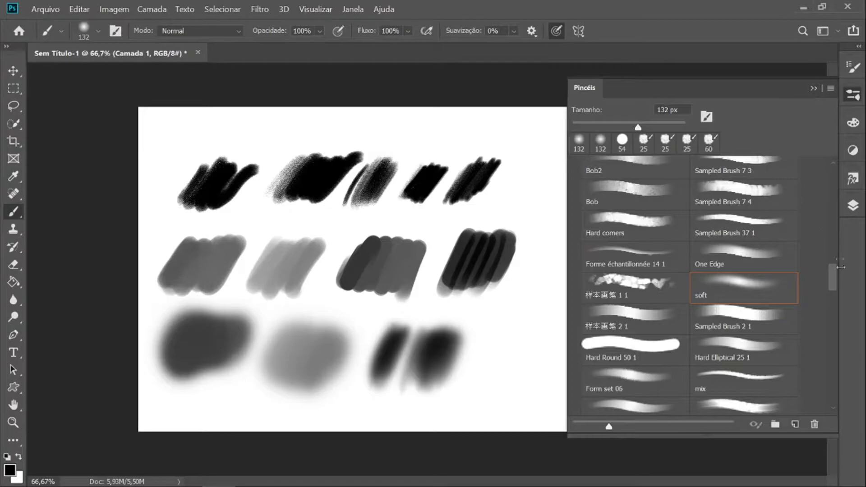
# Step: Choose Amostra de Desfoque 18 1 from the hair brush set and paint test scribbles in the canvas's upper-right area
pyautogui.scroll(-8, 829, 298)
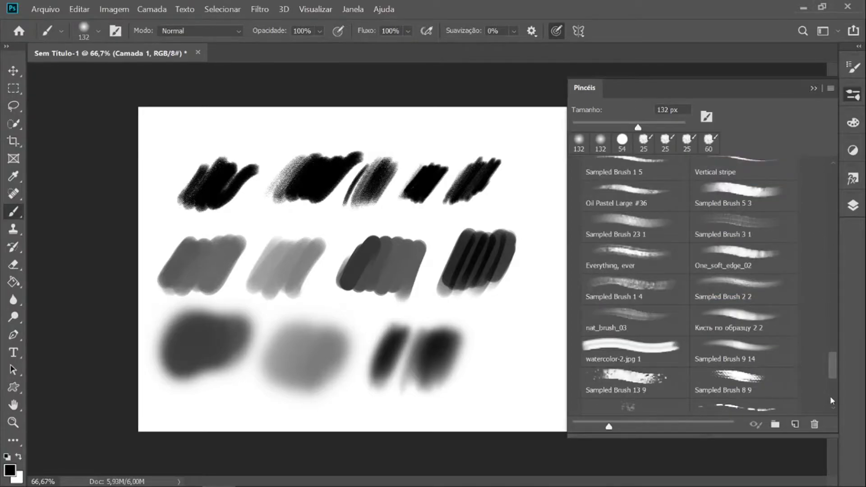
pyautogui.scroll(-6, 833, 390)
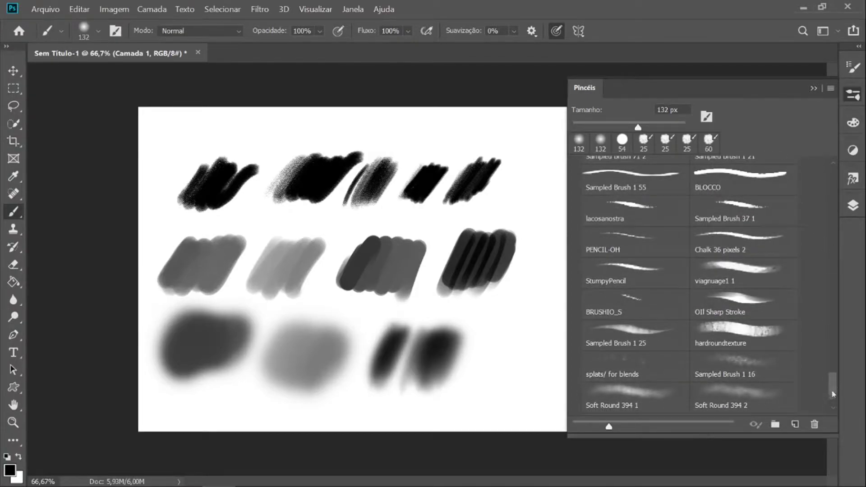
pyautogui.click(575, 406)
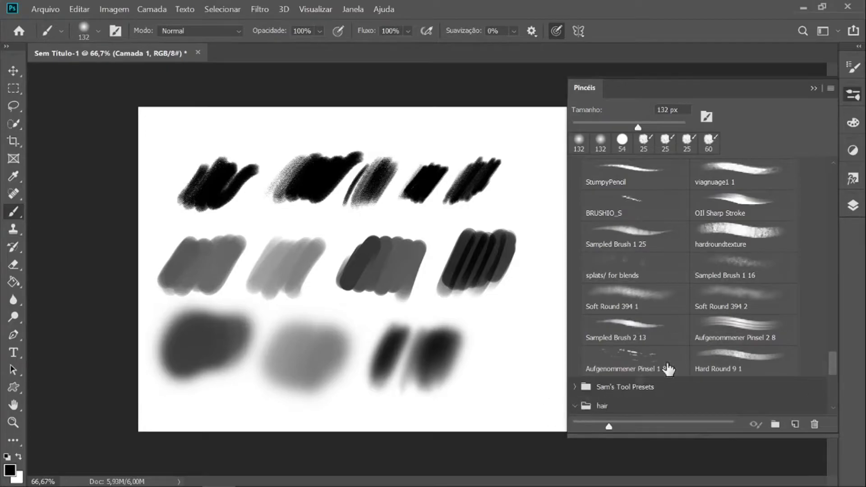
pyautogui.moveTo(834, 370); pyautogui.dragTo(834, 391)
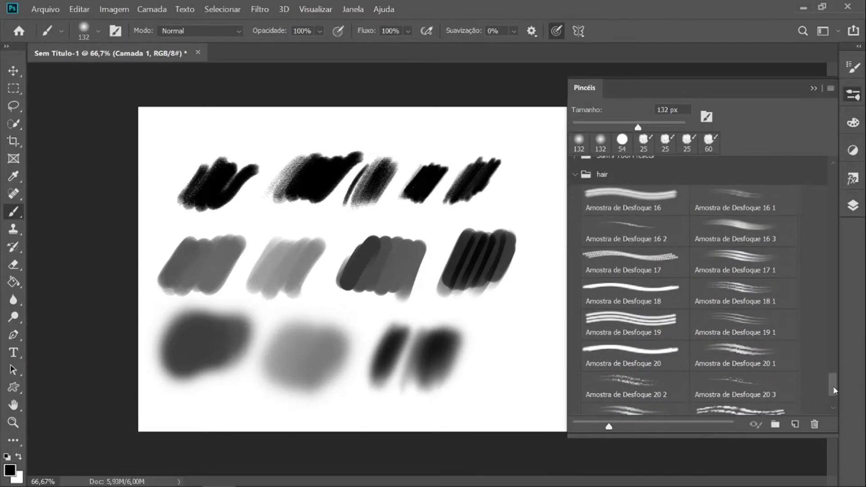
pyautogui.click(775, 287)
pyautogui.click(813, 88)
pyautogui.moveTo(546, 158)
pyautogui.mouseDown()
pyautogui.moveTo(586, 182)
pyautogui.moveTo(583, 169)
pyautogui.mouseUp()
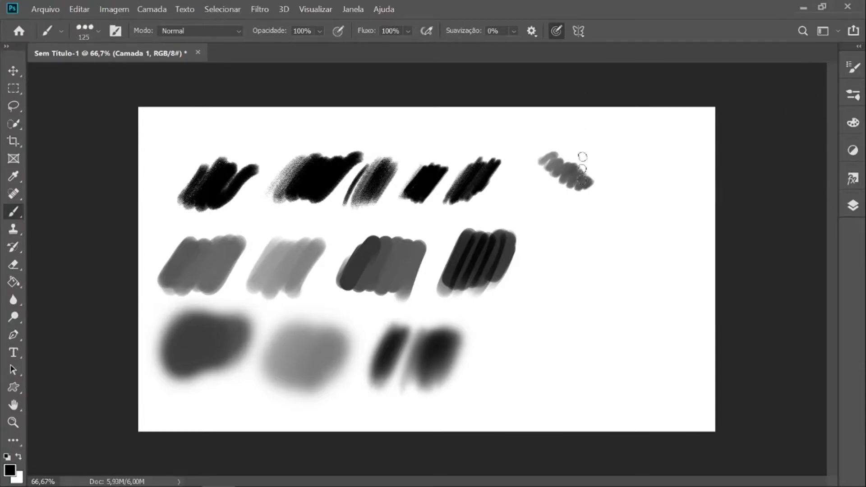
pyautogui.moveTo(554, 187)
pyautogui.mouseDown()
pyautogui.moveTo(579, 163)
pyautogui.moveTo(594, 170)
pyautogui.moveTo(595, 196)
pyautogui.moveTo(660, 166)
pyautogui.moveTo(645, 156)
pyautogui.moveTo(661, 185)
pyautogui.mouseUp()
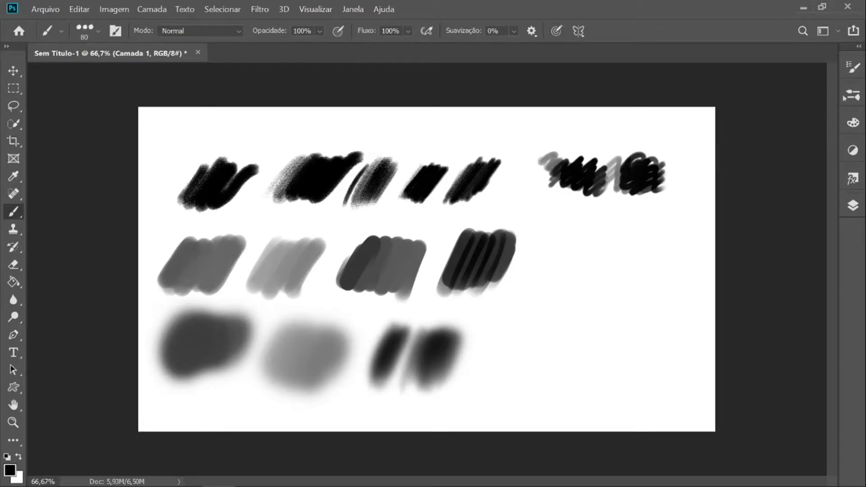
# Step: Switch to the Amostra de Desfoque 19 1 hair brush at 25 px and paint a small swatch below the upper-right scribbles
pyautogui.click(855, 96)
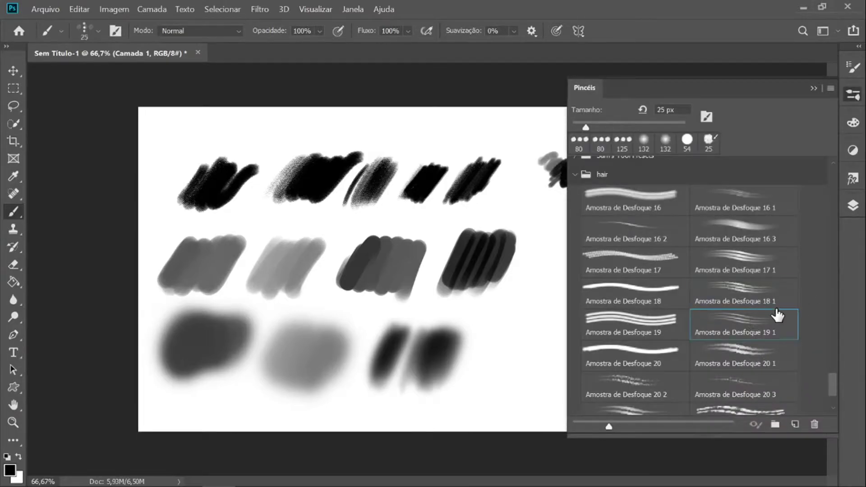
pyautogui.click(813, 90)
pyautogui.moveTo(556, 222)
pyautogui.mouseDown()
pyautogui.moveTo(586, 219)
pyautogui.moveTo(574, 233)
pyautogui.moveTo(596, 215)
pyautogui.moveTo(594, 234)
pyautogui.mouseUp()
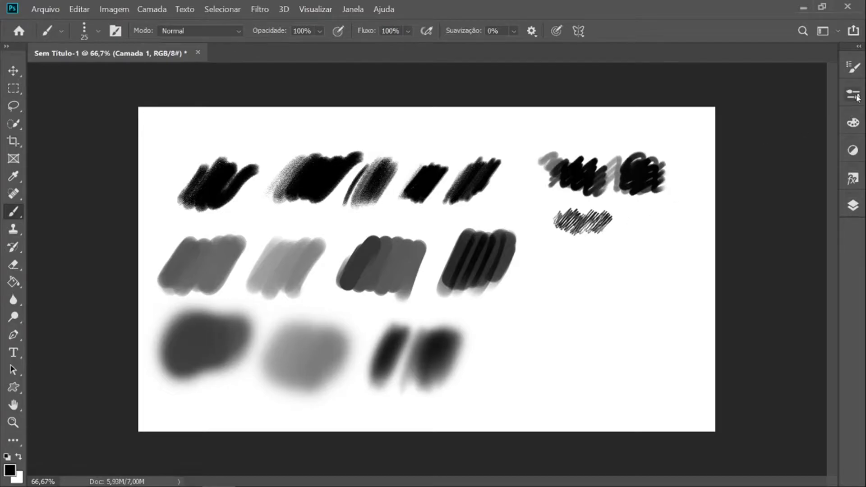
# Step: Select the last brush in the hair set and paint a textured swatch below the fine-line one
pyautogui.click(857, 97)
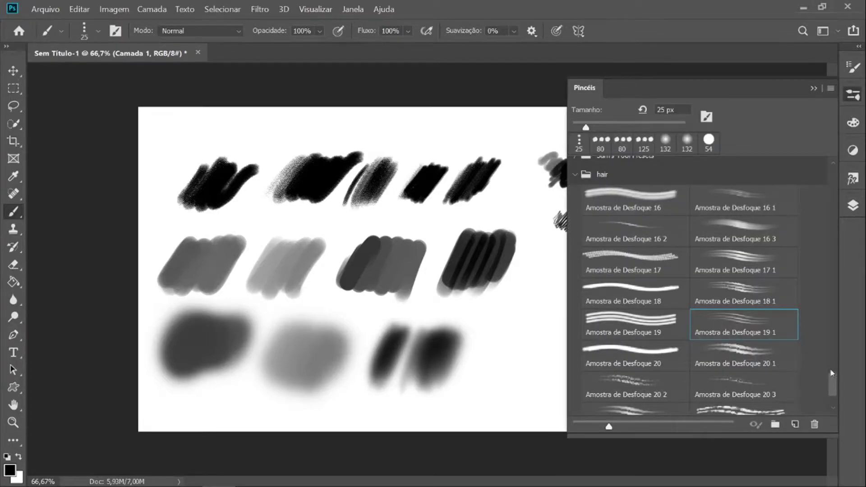
pyautogui.scroll(-3, 832, 384)
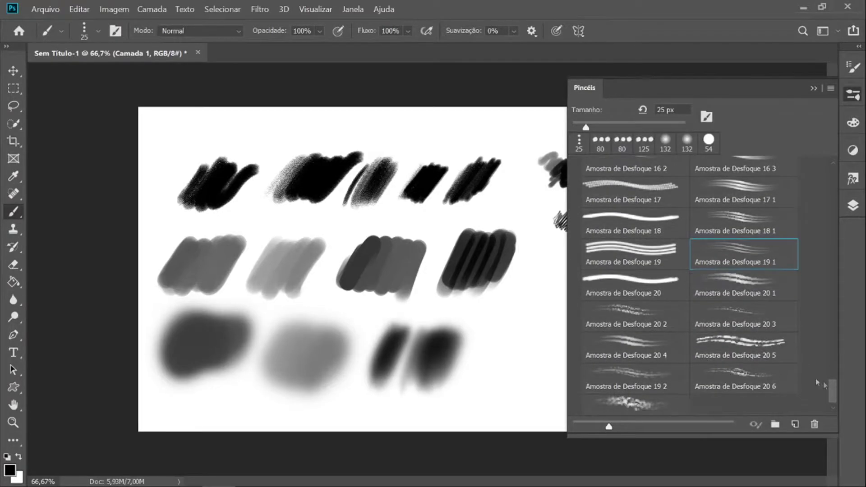
pyautogui.click(636, 401)
pyautogui.click(813, 89)
pyautogui.moveTo(554, 264); pyautogui.dragTo(580, 265)
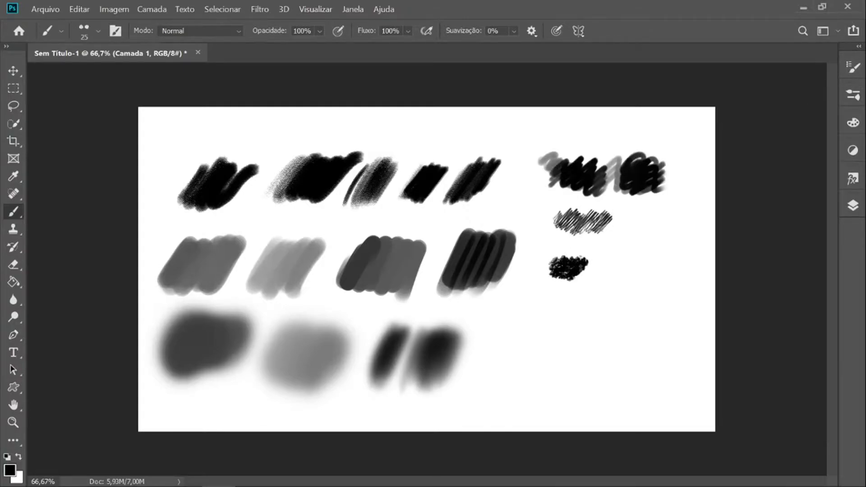
# Step: Pick another brush from the hair set at 35 px for the next test
pyautogui.click(852, 95)
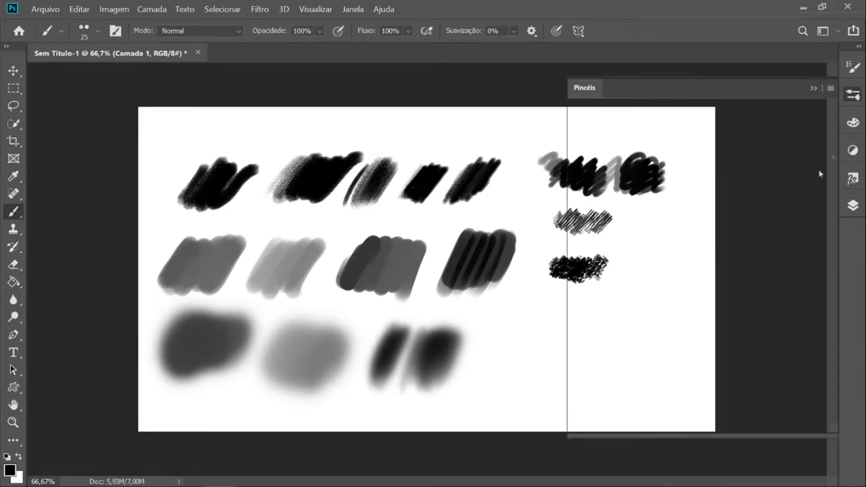
pyautogui.click(745, 366)
pyautogui.click(813, 89)
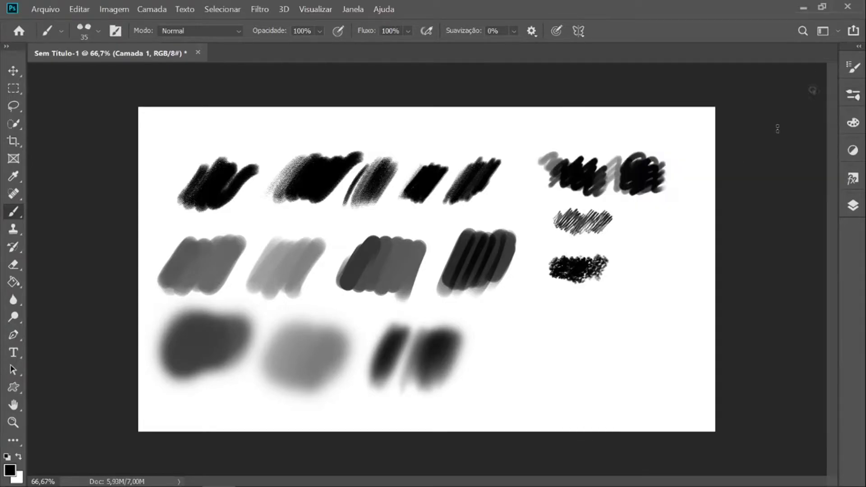
# Step: Paint a 35 px swatch beside the fine-line one and another below it with the Amostra de Desfoque 20 4 brush
pyautogui.moveTo(634, 226)
pyautogui.mouseDown()
pyautogui.moveTo(674, 215)
pyautogui.moveTo(681, 227)
pyautogui.moveTo(641, 223)
pyautogui.moveTo(637, 234)
pyautogui.mouseUp()
pyautogui.click(852, 93)
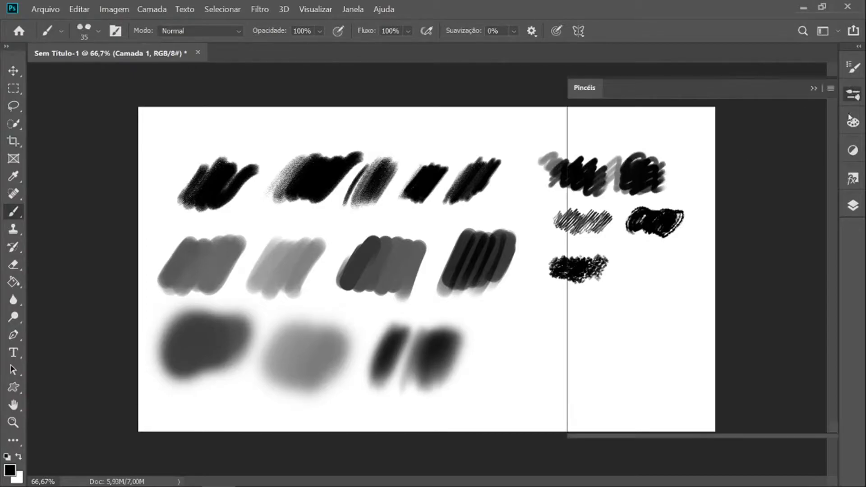
pyautogui.click(635, 336)
pyautogui.click(814, 89)
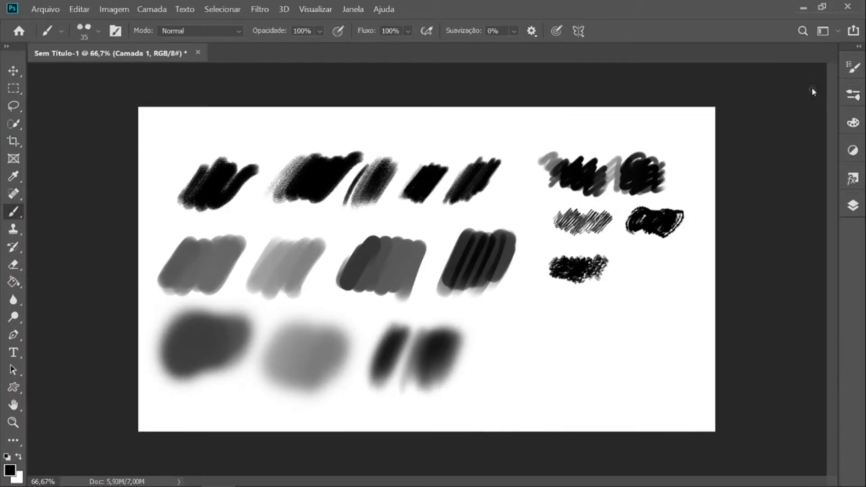
pyautogui.moveTo(646, 256)
pyautogui.mouseDown()
pyautogui.moveTo(651, 272)
pyautogui.moveTo(682, 265)
pyautogui.mouseUp()
# Step: Select the Amostra de Desfoque 20 2 hair brush and paint a swatch below the lower textured one
pyautogui.click(854, 95)
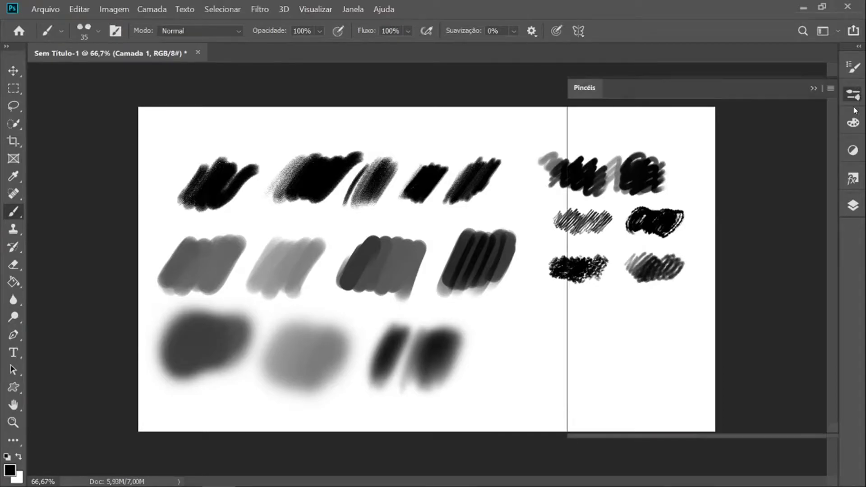
pyautogui.click(667, 309)
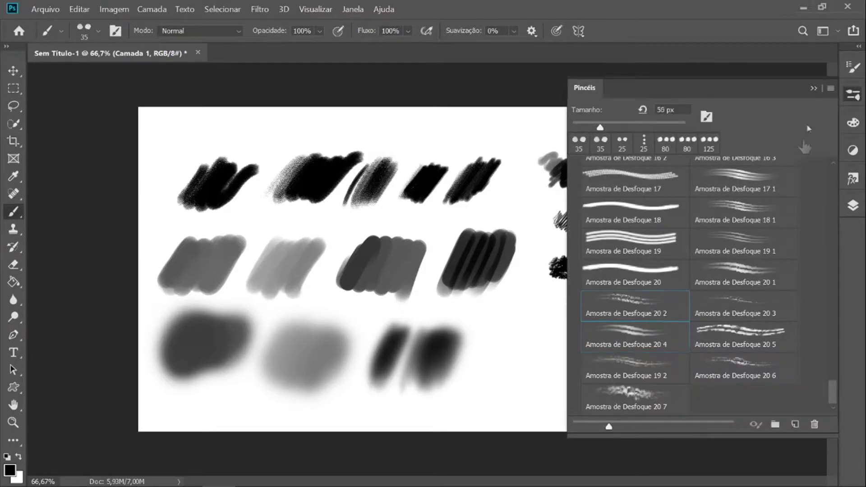
pyautogui.click(814, 89)
pyautogui.moveTo(546, 305)
pyautogui.mouseDown()
pyautogui.moveTo(562, 325)
pyautogui.moveTo(587, 306)
pyautogui.moveTo(566, 299)
pyautogui.moveTo(540, 309)
pyautogui.moveTo(533, 324)
pyautogui.moveTo(559, 326)
pyautogui.moveTo(587, 309)
pyautogui.moveTo(598, 322)
pyautogui.moveTo(613, 311)
pyautogui.mouseUp()
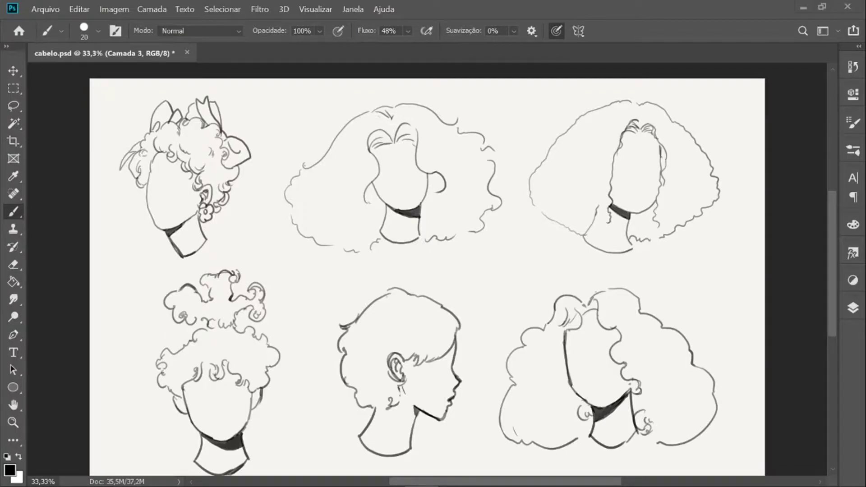
# Step: Zoom in to 66.7% on the curly-haired head with bows in cabelo.psd and check which layer is active
pyautogui.scroll(2, 762, 228)
pyautogui.click(13, 422)
pyautogui.click(155, 169)
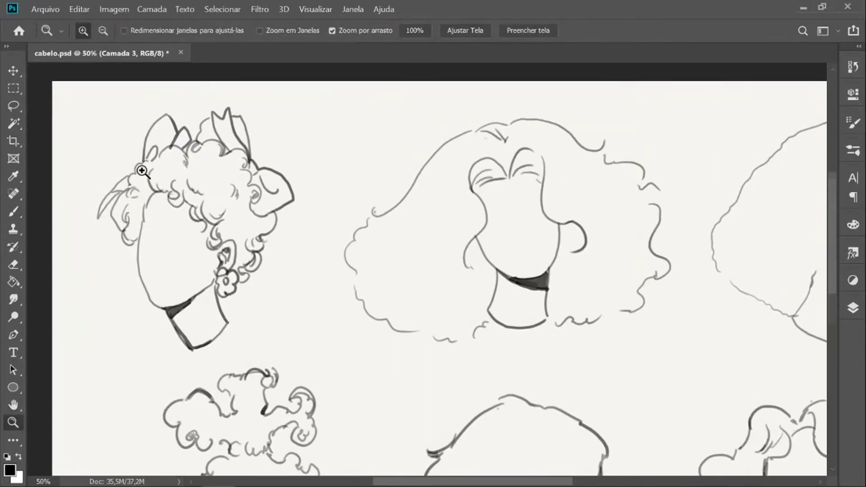
pyautogui.click(143, 170)
pyautogui.click(14, 212)
pyautogui.click(852, 308)
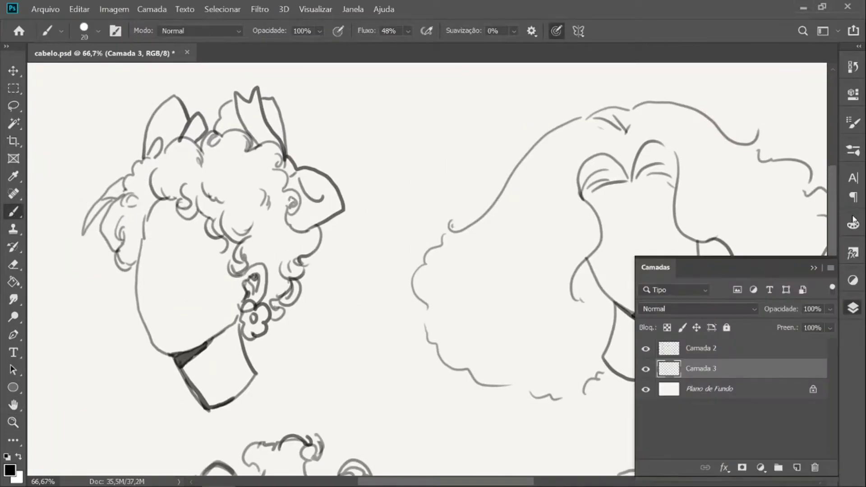
pyautogui.click(812, 269)
# Step: Look through the installed brush sets, including photoshop_brushes_by_sakimichan_d5olx9a, for a brush suited to colouring the hair
pyautogui.click(852, 151)
pyautogui.scroll(-8, 802, 232)
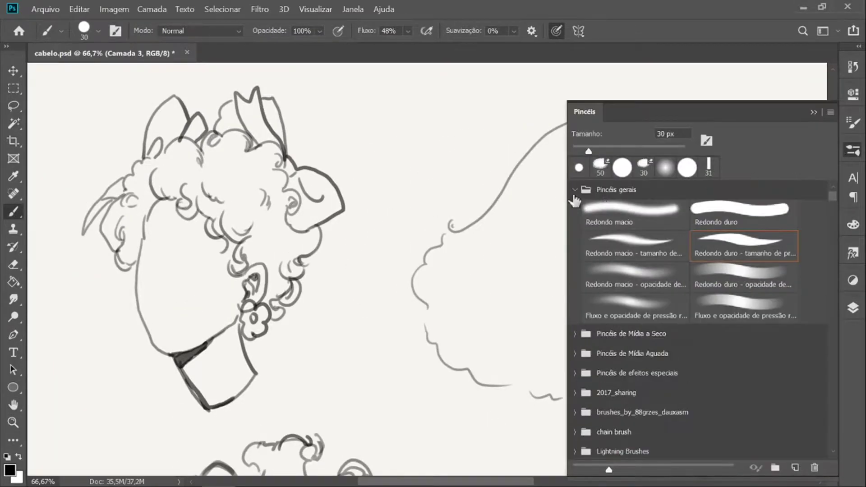
pyautogui.scroll(-5, 832, 211)
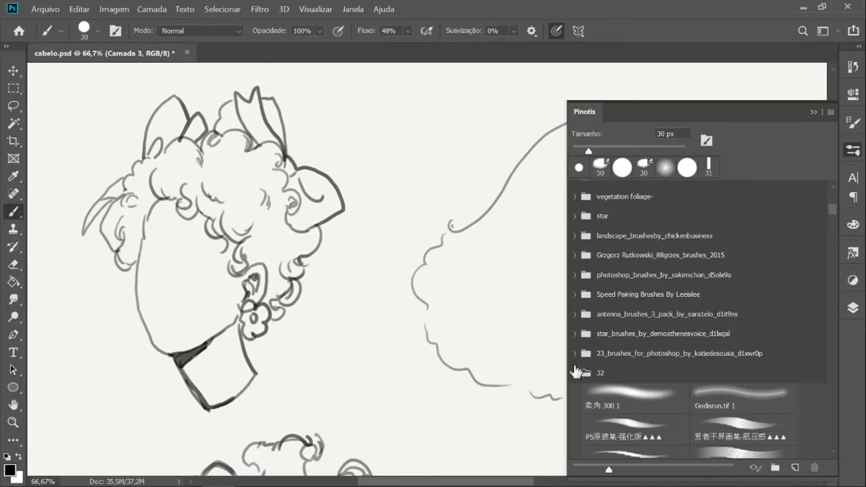
pyautogui.click(575, 373)
pyautogui.click(577, 255)
pyautogui.click(577, 254)
pyautogui.click(575, 275)
pyautogui.scroll(-5, 577, 291)
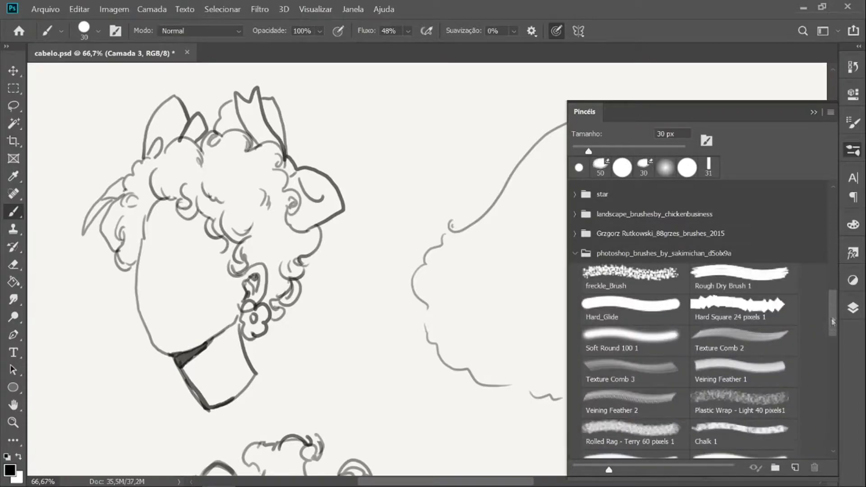
pyautogui.scroll(5, 577, 291)
pyautogui.click(575, 277)
pyautogui.scroll(-1, 829, 371)
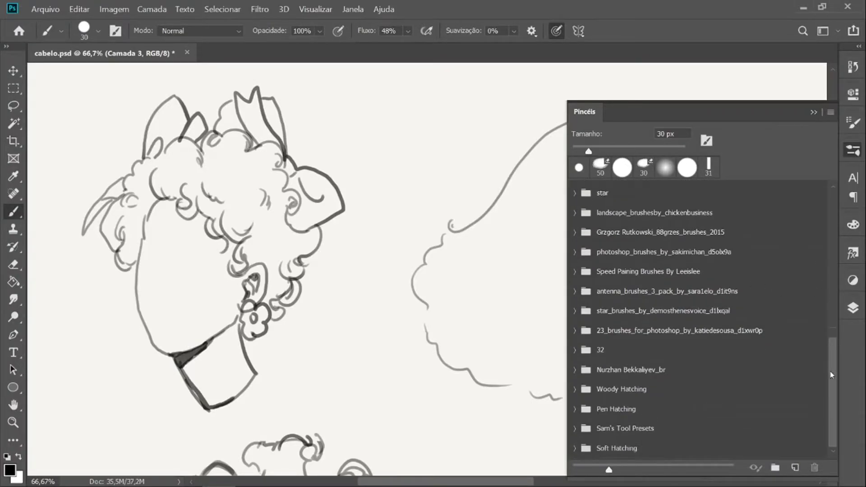
pyautogui.scroll(10, 829, 372)
# Step: Try Hard_Glide from the brushes sakimichan set and Soft Round 61 1 from the Grzgorz Rutkowski - 88grzes set
pyautogui.click(575, 265)
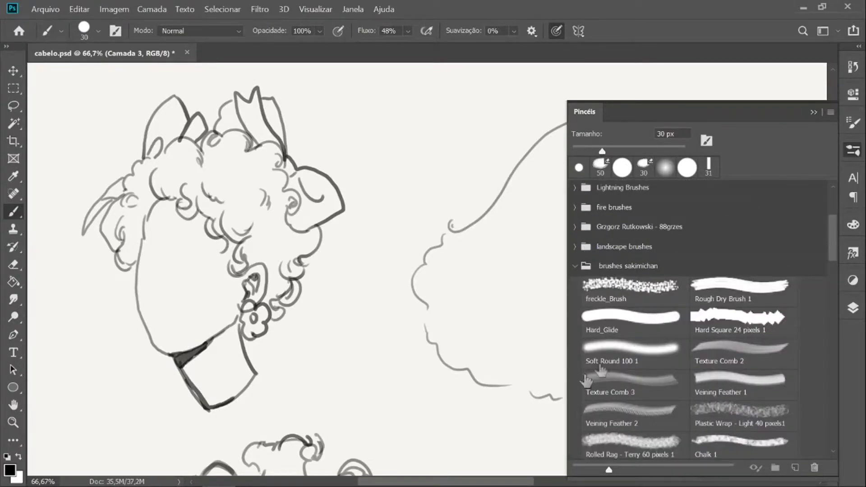
pyautogui.click(600, 322)
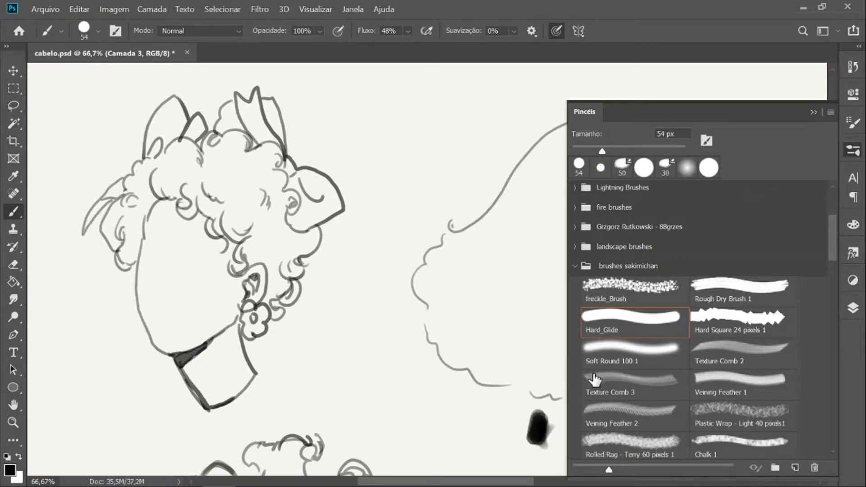
pyautogui.click(575, 265)
pyautogui.click(575, 227)
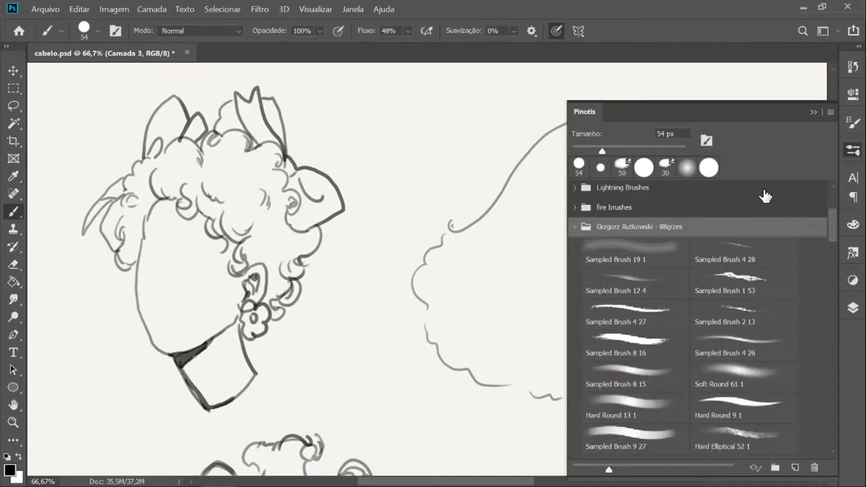
pyautogui.click(657, 411)
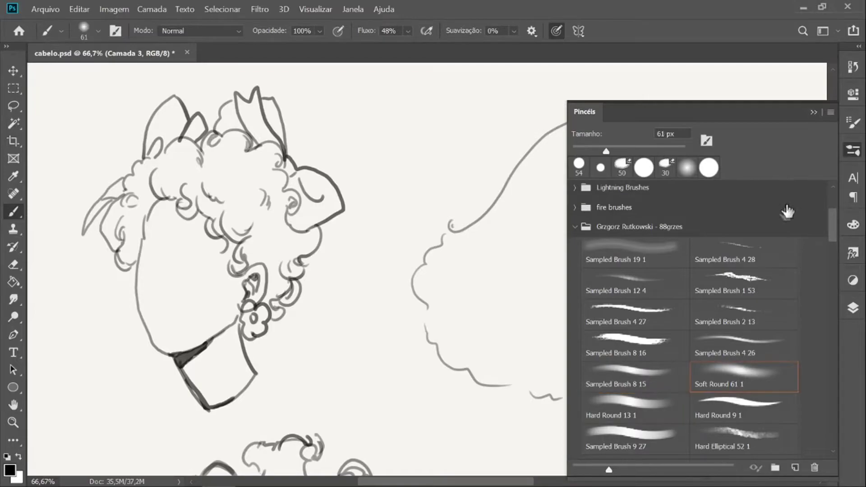
# Step: Switch to a hard round brush sized at 50 px for colouring
pyautogui.click(813, 112)
pyautogui.press('[')
pyautogui.press('[')
pyautogui.press('[')
pyautogui.press('[')
pyautogui.press('[')
pyautogui.press('[')
pyautogui.press('[')
pyautogui.press('[')
pyautogui.press('[')
pyautogui.press('[')
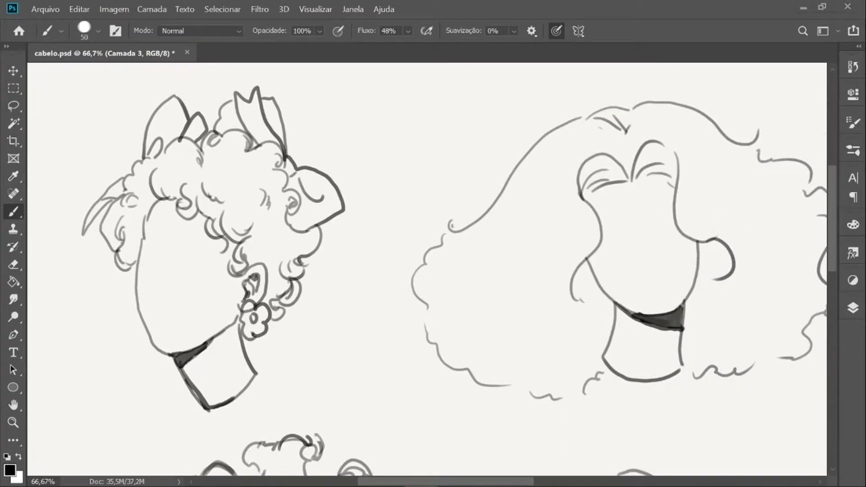
# Step: Set the foreground colour to golden brown a58b4b
pyautogui.click(9, 469)
pyautogui.click(661, 359)
pyautogui.moveTo(618, 287); pyautogui.dragTo(550, 262)
pyautogui.moveTo(661, 368)
pyautogui.mouseDown()
pyautogui.moveTo(662, 356)
pyautogui.moveTo(674, 357)
pyautogui.mouseUp()
pyautogui.click(558, 269)
pyautogui.click(568, 268)
pyautogui.click(652, 360)
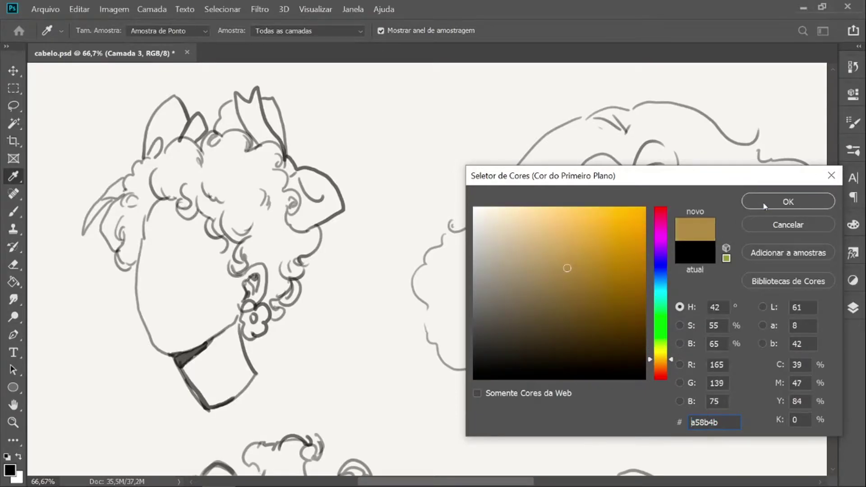
pyautogui.click(788, 201)
# Step: Paint the curly hair mass of the first head in golden brown with the hard brush at around 60 px
pyautogui.press('b')
pyautogui.moveTo(213, 176)
pyautogui.mouseDown()
pyautogui.moveTo(189, 211)
pyautogui.moveTo(239, 246)
pyautogui.moveTo(244, 270)
pyautogui.moveTo(283, 295)
pyautogui.moveTo(293, 272)
pyautogui.moveTo(281, 278)
pyautogui.moveTo(289, 239)
pyautogui.moveTo(246, 243)
pyautogui.moveTo(226, 194)
pyautogui.moveTo(284, 185)
pyautogui.moveTo(244, 156)
pyautogui.moveTo(207, 149)
pyautogui.moveTo(138, 174)
pyautogui.moveTo(122, 262)
pyautogui.moveTo(129, 207)
pyautogui.moveTo(117, 239)
pyautogui.mouseUp()
pyautogui.press(']')
pyautogui.press(']')
pyautogui.press(']')
pyautogui.moveTo(180, 199); pyautogui.dragTo(223, 131)
pyautogui.press('[')
pyautogui.moveTo(301, 229); pyautogui.dragTo(298, 238)
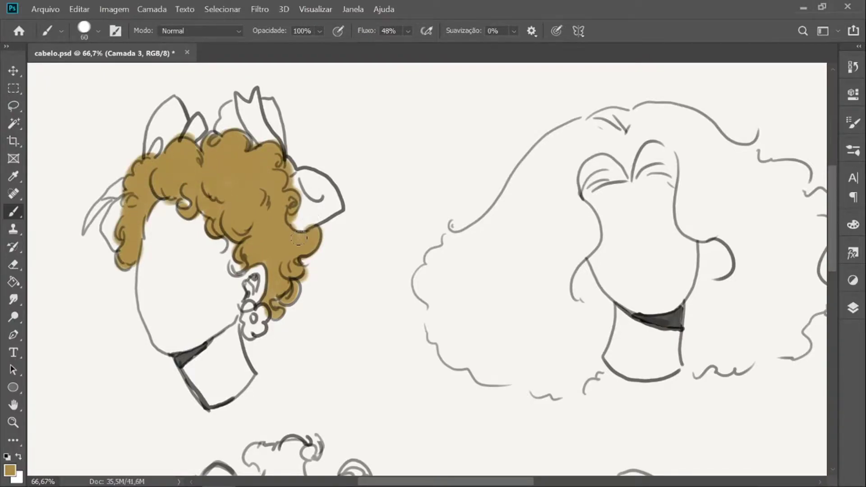
pyautogui.press('[')
# Step: Add a new layer for highlights and set the foreground colour to b4a973
pyautogui.click(852, 308)
pyautogui.click(797, 465)
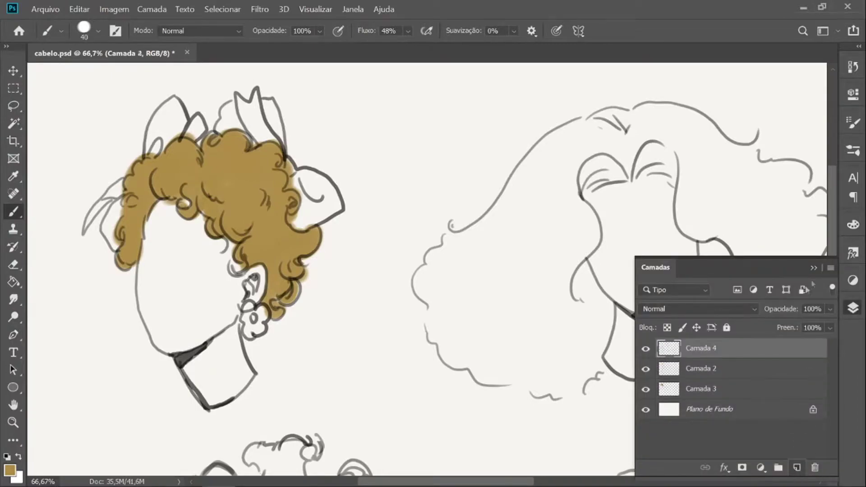
pyautogui.click(853, 308)
pyautogui.click(10, 471)
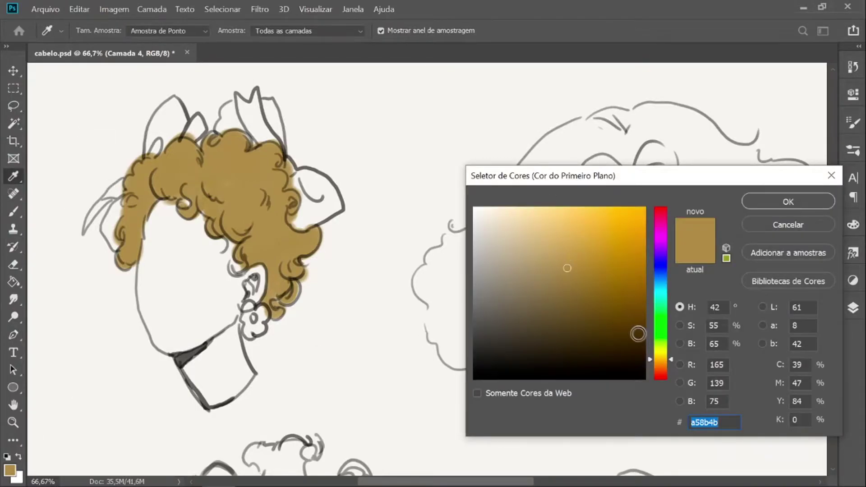
pyautogui.click(550, 257)
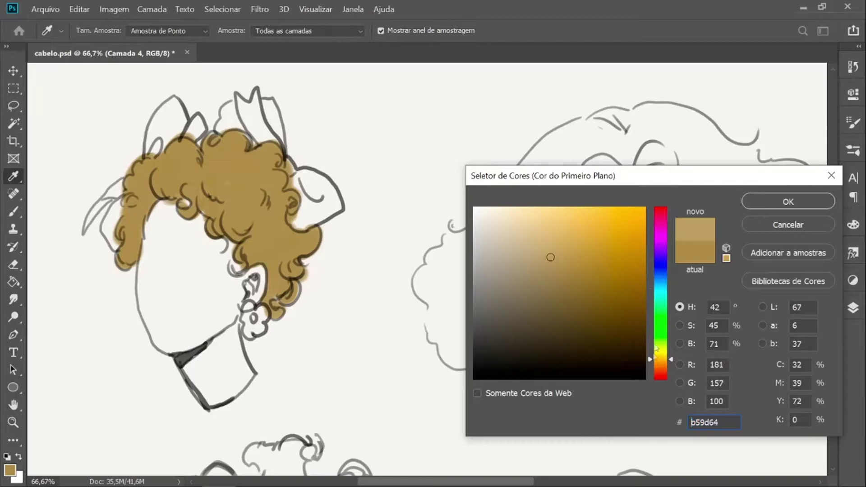
pyautogui.click(653, 355)
pyautogui.click(653, 357)
pyautogui.click(536, 256)
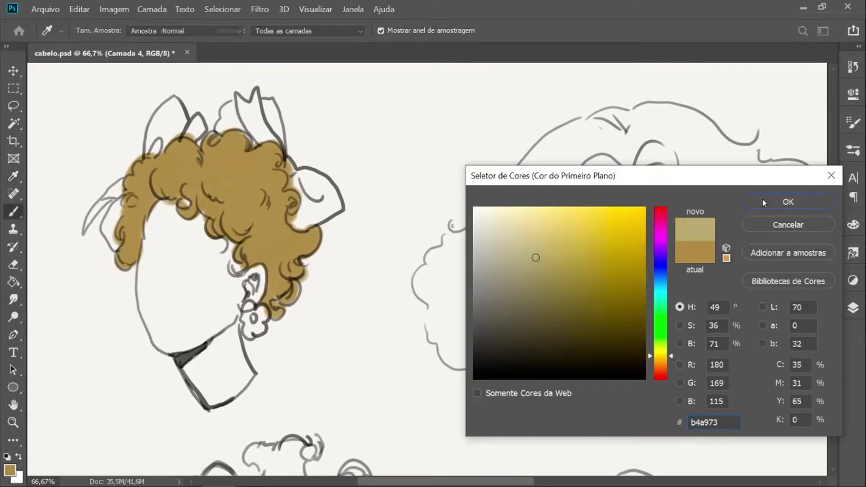
pyautogui.click(788, 201)
# Step: Paint a highlight on the front curl and go over it in the lighter colour cdc188
pyautogui.moveTo(158, 180); pyautogui.dragTo(172, 178)
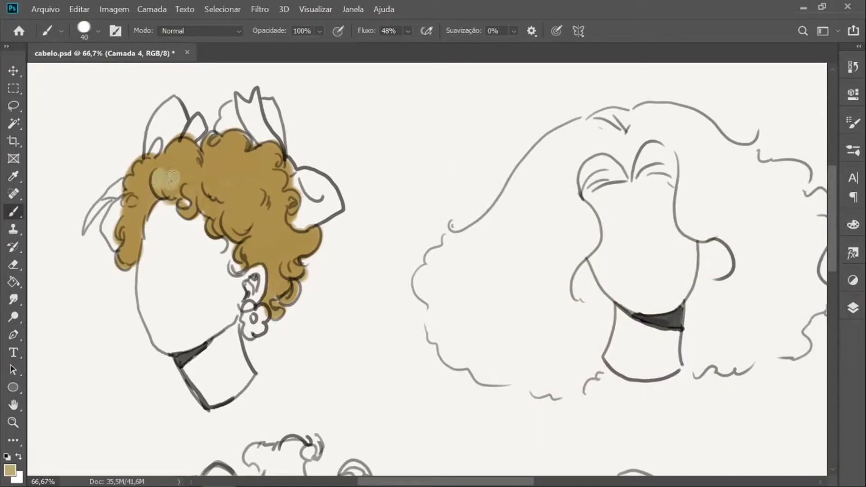
pyautogui.click(10, 471)
pyautogui.click(531, 241)
pyautogui.click(788, 201)
pyautogui.moveTo(159, 176)
pyautogui.mouseDown()
pyautogui.moveTo(170, 180)
pyautogui.moveTo(153, 187)
pyautogui.mouseUp()
# Step: Turn on pen-pressure control of brush size, reduce the brush to 20 px and highlight the neighbouring curl
pyautogui.press('[')
pyautogui.click(559, 34)
pyautogui.press('[')
pyautogui.press('[')
pyautogui.press(']')
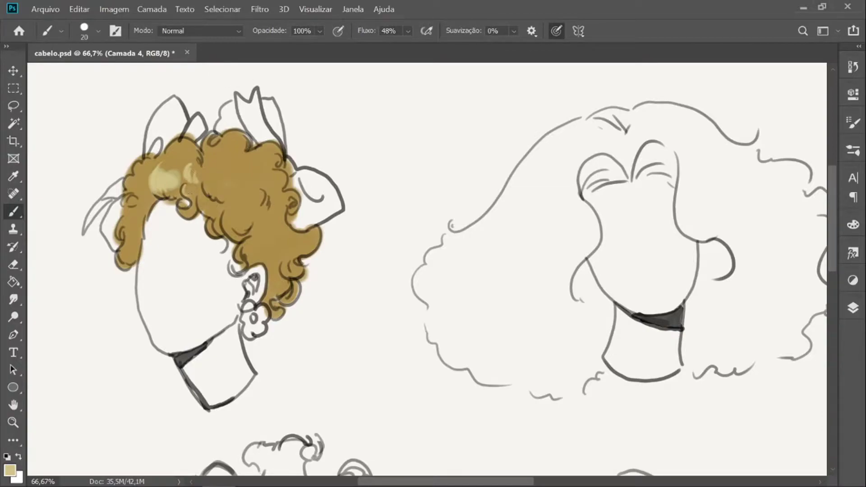
# Step: Delete the golden hair colour and highlight layers, then add a new empty layer in their place
pyautogui.click(853, 308)
pyautogui.click(815, 468)
pyautogui.click(814, 468)
pyautogui.click(797, 468)
# Step: Reduce the brush to 15 px and set the foreground colour to a medium brown
pyautogui.click(852, 150)
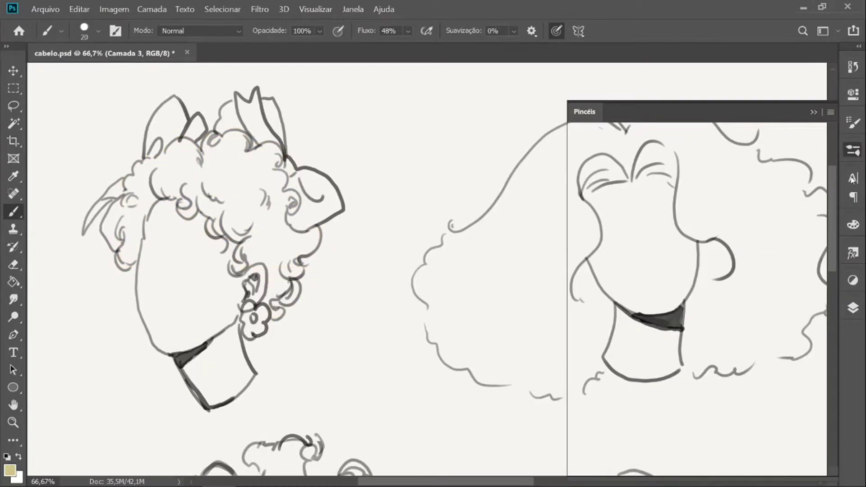
pyautogui.click(856, 152)
pyautogui.click(856, 152)
pyautogui.click(816, 111)
pyautogui.press('[')
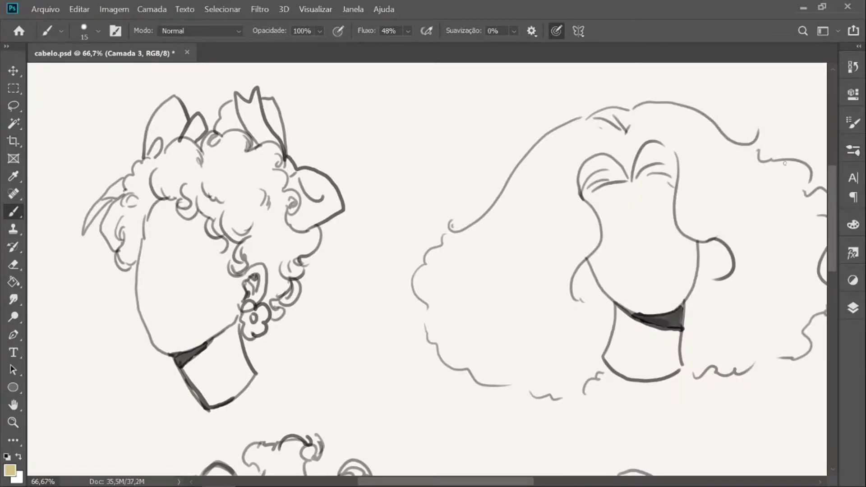
pyautogui.click(10, 471)
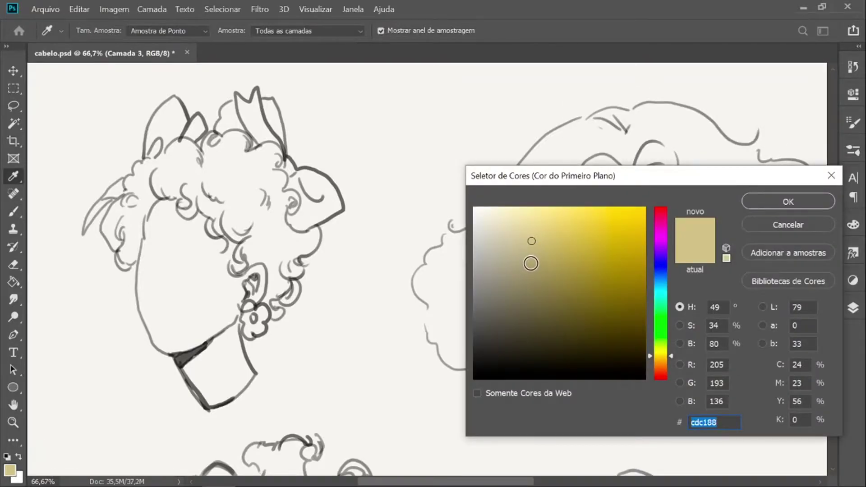
pyautogui.click(535, 259)
pyautogui.click(662, 363)
pyautogui.click(546, 275)
pyautogui.click(760, 206)
pyautogui.click(759, 208)
# Step: Fill the whole curly hair mass of the first head with medium brown using the hard brush at 45 px
pyautogui.moveTo(199, 185)
pyautogui.mouseDown()
pyautogui.moveTo(212, 212)
pyautogui.moveTo(223, 199)
pyautogui.moveTo(223, 228)
pyautogui.moveTo(275, 300)
pyautogui.moveTo(316, 237)
pyautogui.moveTo(280, 180)
pyautogui.moveTo(221, 140)
pyautogui.moveTo(162, 153)
pyautogui.moveTo(126, 211)
pyautogui.moveTo(230, 153)
pyautogui.moveTo(293, 246)
pyautogui.moveTo(271, 307)
pyautogui.mouseUp()
pyautogui.moveTo(267, 220)
pyautogui.mouseDown()
pyautogui.moveTo(282, 248)
pyautogui.moveTo(317, 242)
pyautogui.moveTo(253, 208)
pyautogui.mouseUp()
pyautogui.moveTo(248, 155); pyautogui.dragTo(226, 163)
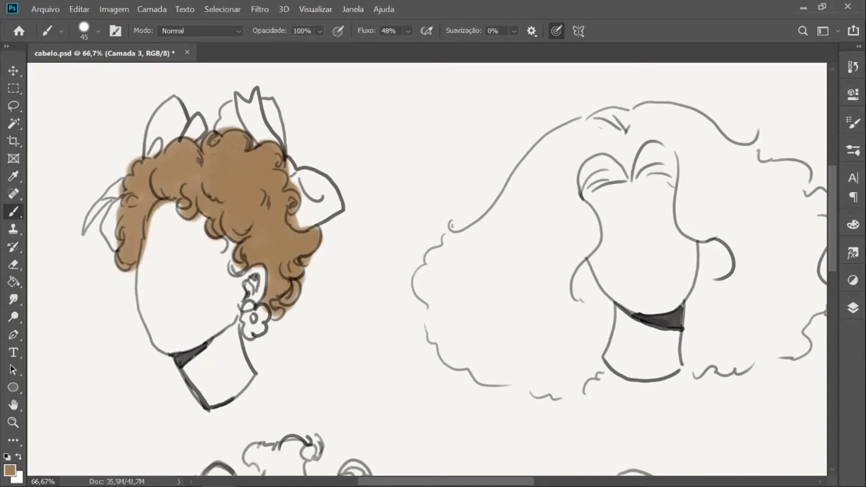
pyautogui.moveTo(141, 197)
pyautogui.mouseDown()
pyautogui.moveTo(120, 228)
pyautogui.moveTo(122, 251)
pyautogui.mouseUp()
pyautogui.moveTo(232, 265); pyautogui.dragTo(239, 273)
# Step: Choose the Soft Round 61 1 brush at 40 px, try it beside the head and undo the test strokes
pyautogui.click(852, 150)
pyautogui.click(760, 202)
pyautogui.click(814, 112)
pyautogui.moveTo(384, 197); pyautogui.dragTo(394, 241)
pyautogui.hotkey('ctrl', 'z')
pyautogui.press('[')
pyautogui.press('[')
pyautogui.press('[')
pyautogui.press('[')
pyautogui.moveTo(415, 197); pyautogui.dragTo(392, 287)
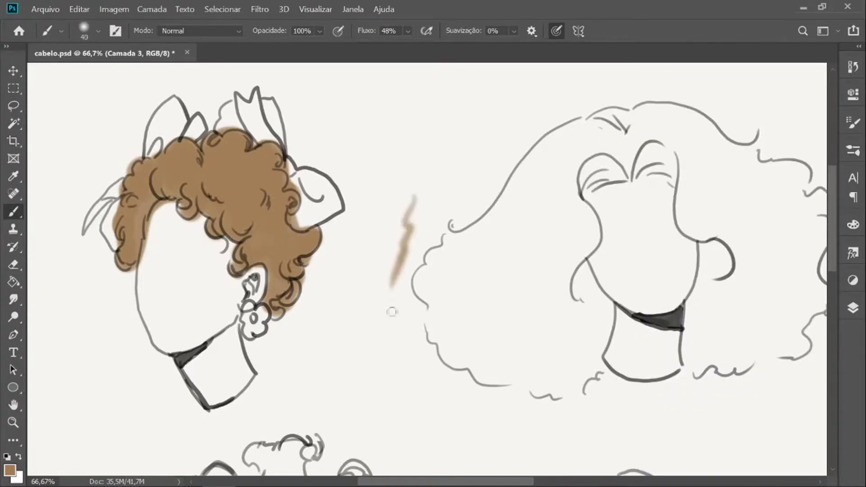
pyautogui.hotkey('ctrl', 'z')
# Step: Check the soft brush's settings and try another stroke beside the head, undoing it
pyautogui.click(852, 152)
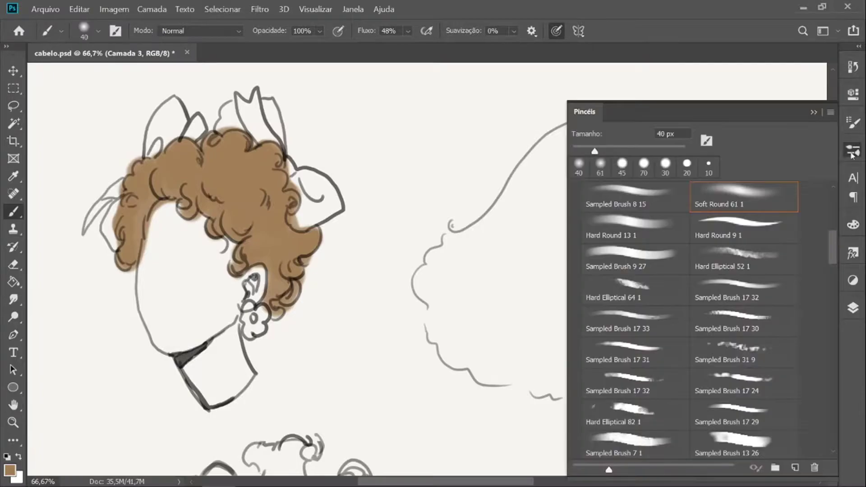
pyautogui.click(852, 123)
pyautogui.click(813, 116)
pyautogui.moveTo(395, 176); pyautogui.dragTo(402, 207)
pyautogui.hotkey('ctrl', 'z')
# Step: Set the foreground colour to a light tan and paint a soft highlight on the front curl
pyautogui.click(10, 470)
pyautogui.moveTo(652, 362); pyautogui.dragTo(652, 360)
pyautogui.click(543, 246)
pyautogui.click(805, 202)
pyautogui.moveTo(160, 171); pyautogui.dragTo(155, 186)
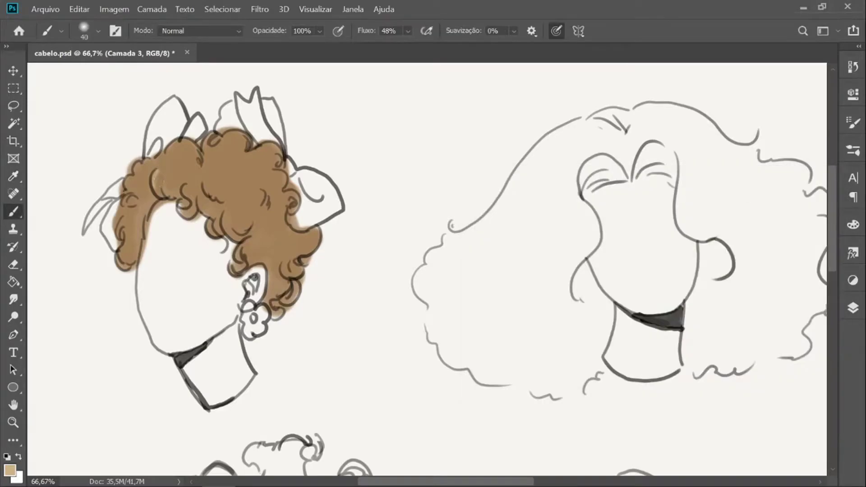
# Step: Check the brush settings, enlarge the soft brush to 50 px and broaden the front curl's highlight
pyautogui.click(853, 122)
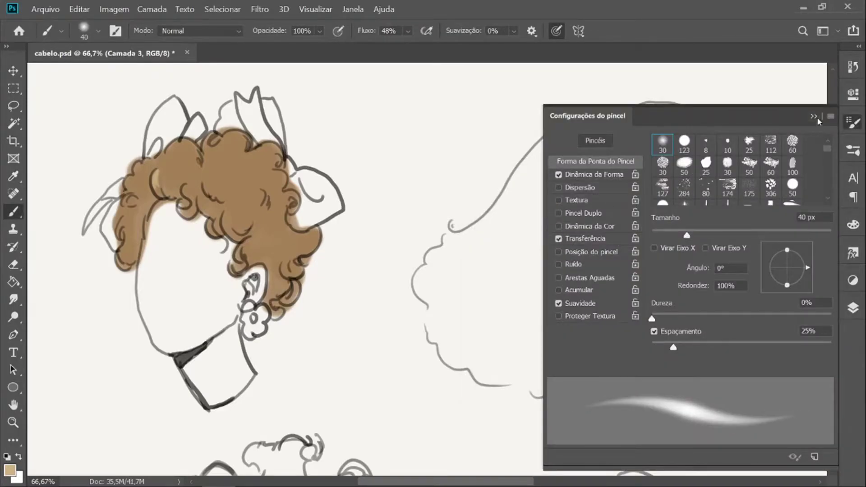
pyautogui.click(820, 116)
pyautogui.press(']')
pyautogui.moveTo(162, 174)
pyautogui.mouseDown()
pyautogui.moveTo(174, 180)
pyautogui.moveTo(151, 180)
pyautogui.mouseUp()
# Step: Add a new empty layer for the remaining hair highlights
pyautogui.click(852, 307)
pyautogui.click(799, 470)
pyautogui.click(853, 308)
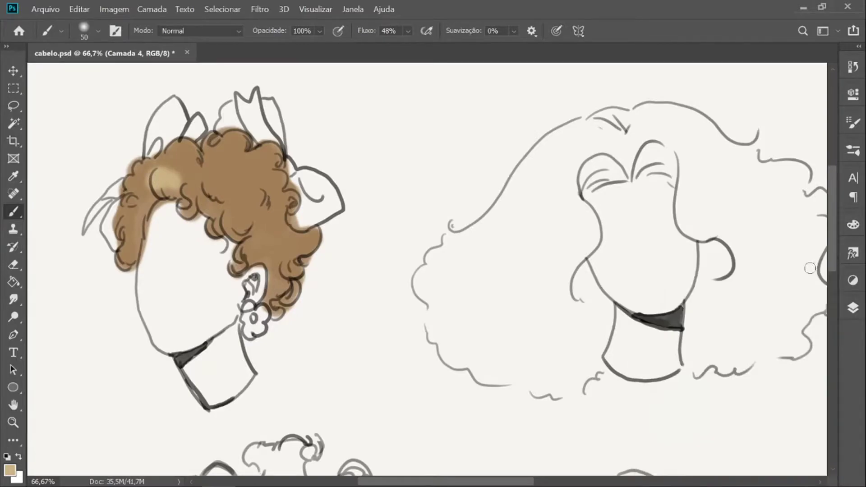
# Step: Paint soft light tan highlights on the remaining curls across the crown, back and side of the hair at 50 px
pyautogui.moveTo(176, 183)
pyautogui.mouseDown()
pyautogui.moveTo(212, 178)
pyautogui.moveTo(227, 192)
pyautogui.mouseUp()
pyautogui.moveTo(241, 161)
pyautogui.mouseDown()
pyautogui.moveTo(228, 140)
pyautogui.moveTo(241, 169)
pyautogui.moveTo(277, 155)
pyautogui.mouseUp()
pyautogui.moveTo(267, 187); pyautogui.dragTo(279, 181)
pyautogui.moveTo(230, 217)
pyautogui.mouseDown()
pyautogui.moveTo(253, 219)
pyautogui.moveTo(250, 253)
pyautogui.moveTo(272, 260)
pyautogui.moveTo(311, 243)
pyautogui.mouseUp()
pyautogui.moveTo(273, 277); pyautogui.dragTo(292, 292)
pyautogui.moveTo(176, 155); pyautogui.dragTo(187, 154)
pyautogui.moveTo(129, 188); pyautogui.dragTo(133, 184)
pyautogui.moveTo(128, 215); pyautogui.dragTo(129, 248)
# Step: Paint finer highlight strands between the curls with pressure-controlled size, 100% flow and a 25 px brush
pyautogui.click(557, 30)
pyautogui.press('[')
pyautogui.press('[')
pyautogui.hotkey('shift', '0')
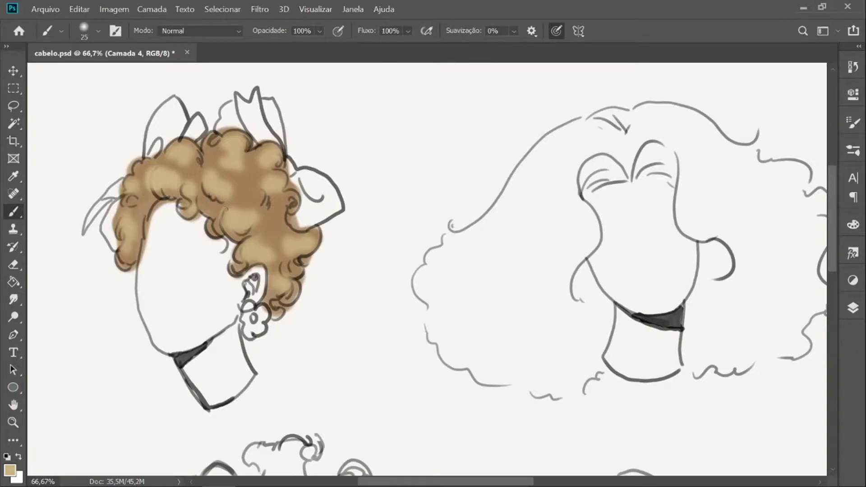
pyautogui.press(']')
pyautogui.moveTo(263, 185)
pyautogui.mouseDown()
pyautogui.moveTo(286, 180)
pyautogui.moveTo(278, 169)
pyautogui.mouseUp()
pyautogui.moveTo(239, 257)
pyautogui.mouseDown()
pyautogui.moveTo(248, 247)
pyautogui.moveTo(268, 251)
pyautogui.mouseUp()
pyautogui.moveTo(275, 212)
pyautogui.mouseDown()
pyautogui.moveTo(275, 187)
pyautogui.moveTo(284, 234)
pyautogui.mouseUp()
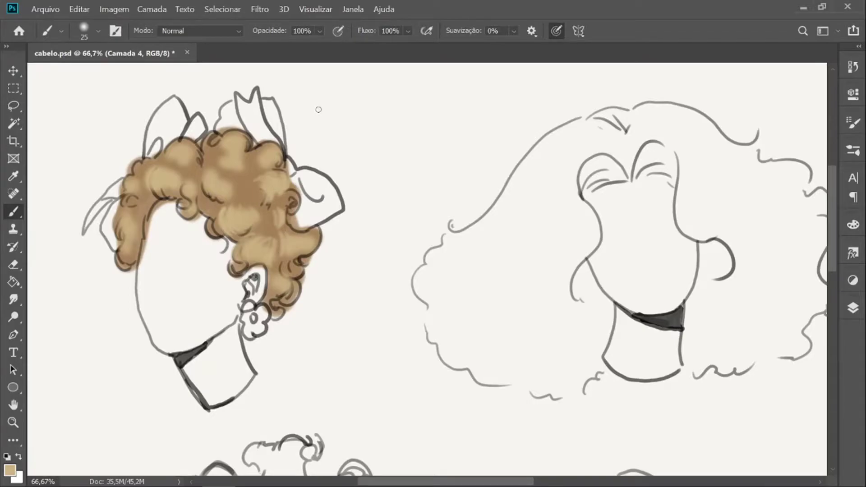
# Step: Sample a dark brown from the hair and paint soft shading strokes beneath the central and front curls at 25 px
pyautogui.click(10, 470)
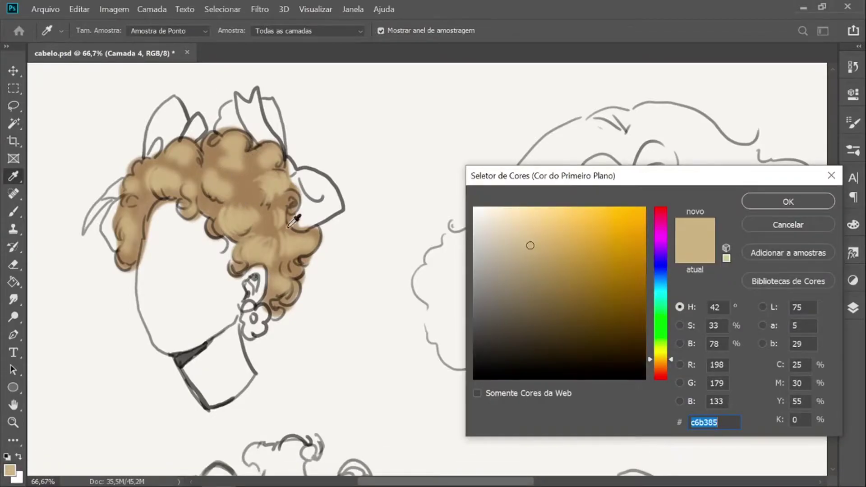
pyautogui.click(250, 252)
pyautogui.click(788, 201)
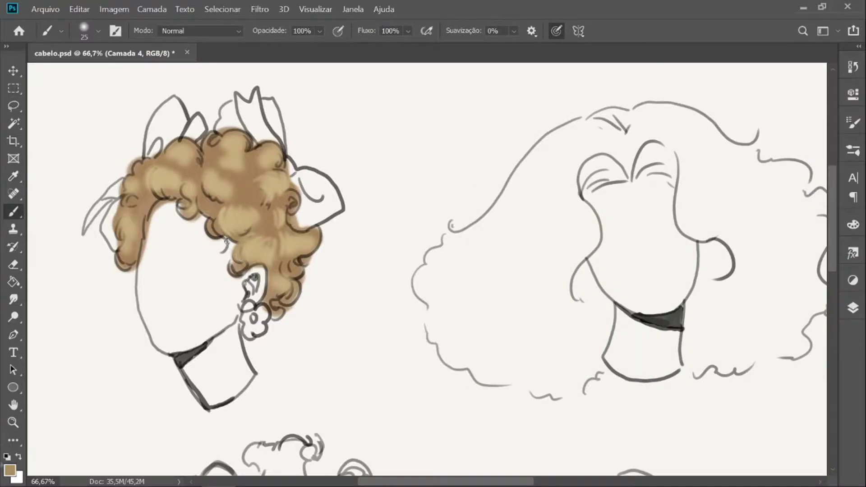
pyautogui.keyDown('alt'); pyautogui.click(252, 227); pyautogui.keyUp('alt')
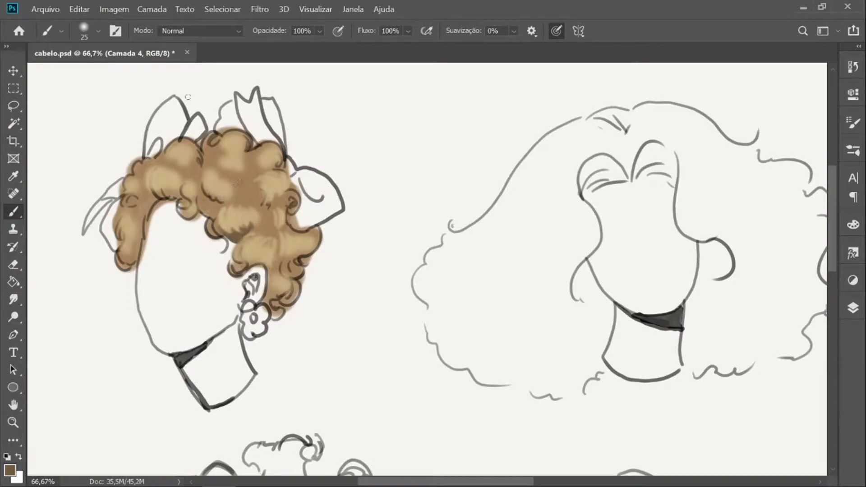
pyautogui.moveTo(207, 219)
pyautogui.mouseDown()
pyautogui.moveTo(199, 197)
pyautogui.moveTo(156, 208)
pyautogui.moveTo(152, 227)
pyautogui.mouseUp()
# Step: Paint finer dark brown shadow strands between the crown, back and lower front curls at 20 px
pyautogui.click(15, 265)
pyautogui.click(15, 211)
pyautogui.moveTo(188, 153); pyautogui.dragTo(193, 160)
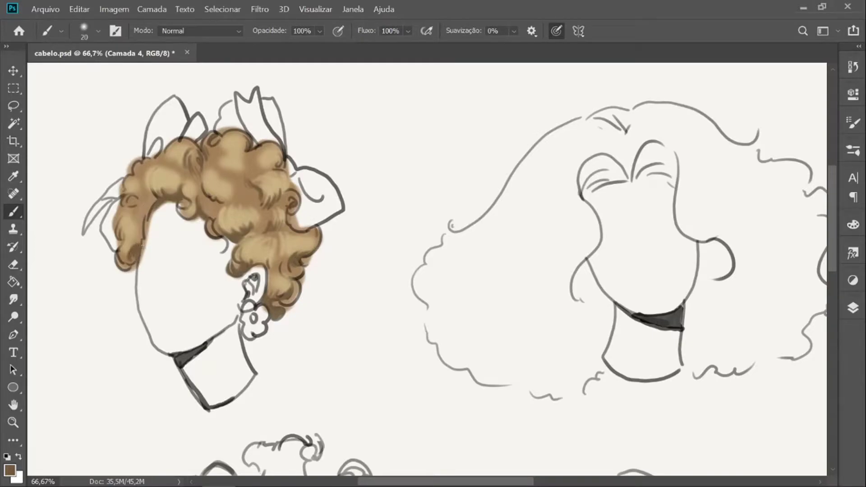
pyautogui.moveTo(134, 224); pyautogui.dragTo(128, 201)
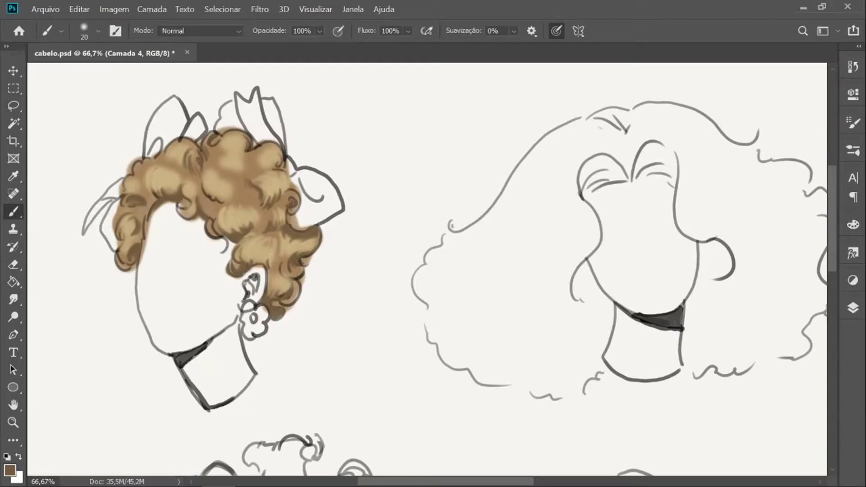
# Step: Sample the light tan from a back curl and paint lighter strands on the crown and lower front curls at 20 px
pyautogui.keyDown('alt'); pyautogui.click(273, 175); pyautogui.keyUp('alt')
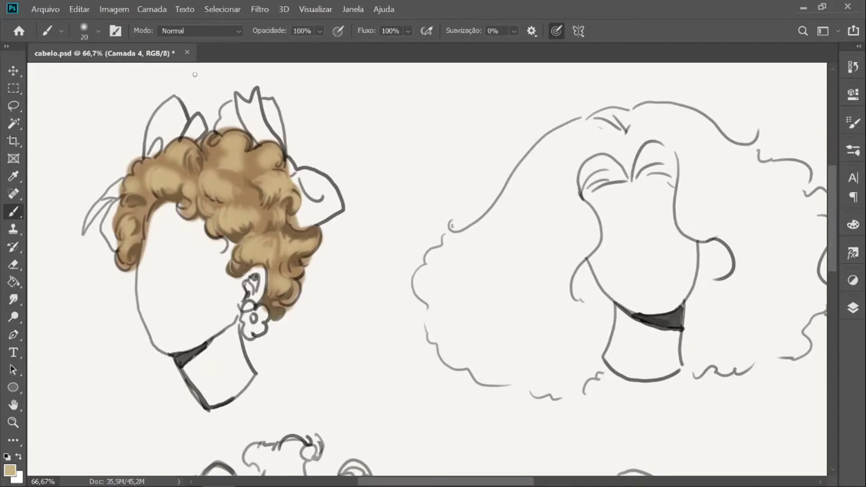
pyautogui.moveTo(233, 138); pyautogui.dragTo(242, 138)
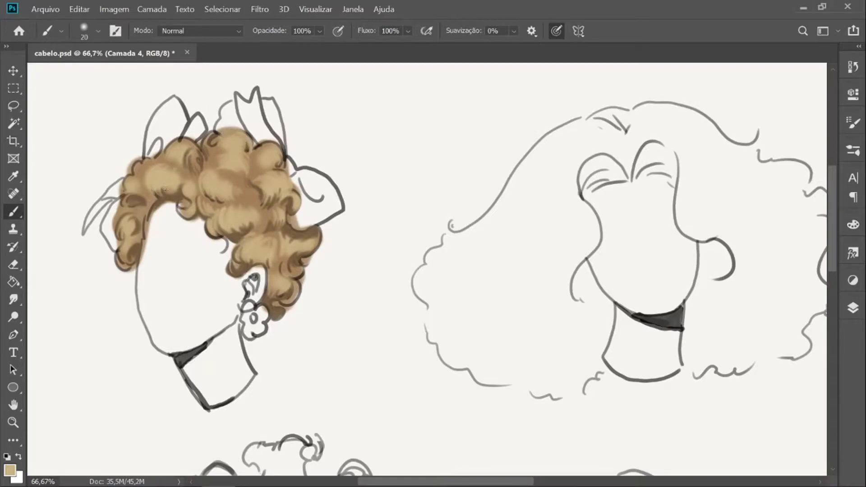
pyautogui.moveTo(136, 198)
pyautogui.mouseDown()
pyautogui.moveTo(143, 205)
pyautogui.moveTo(131, 215)
pyautogui.mouseUp()
pyautogui.moveTo(120, 253); pyautogui.dragTo(137, 254)
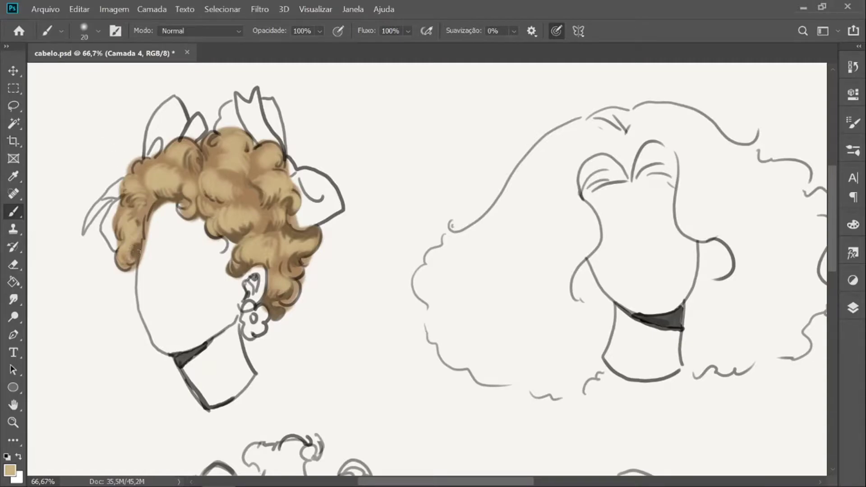
# Step: Paint brighter golden tan highlights on the front and central curls, enlarging the brush to 35 px with pressure-controlled size off
pyautogui.click(10, 469)
pyautogui.click(533, 227)
pyautogui.click(774, 201)
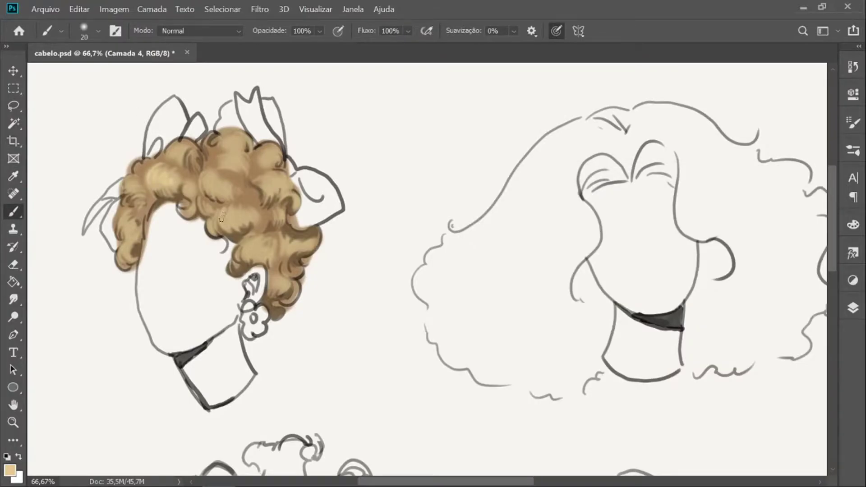
pyautogui.press(']')
pyautogui.press(']')
pyautogui.press(']')
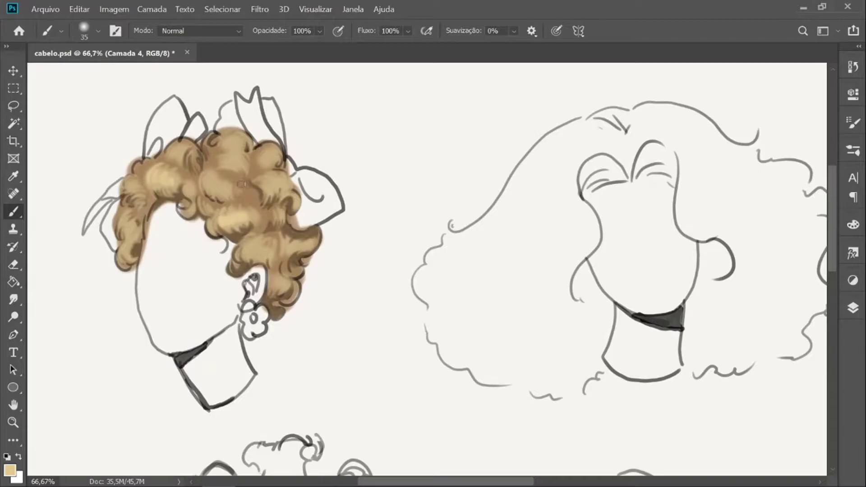
# Step: Choose a pale cream colour and paint bright highlights on the large central and upper front curls at 35 px
pyautogui.click(10, 470)
pyautogui.click(503, 222)
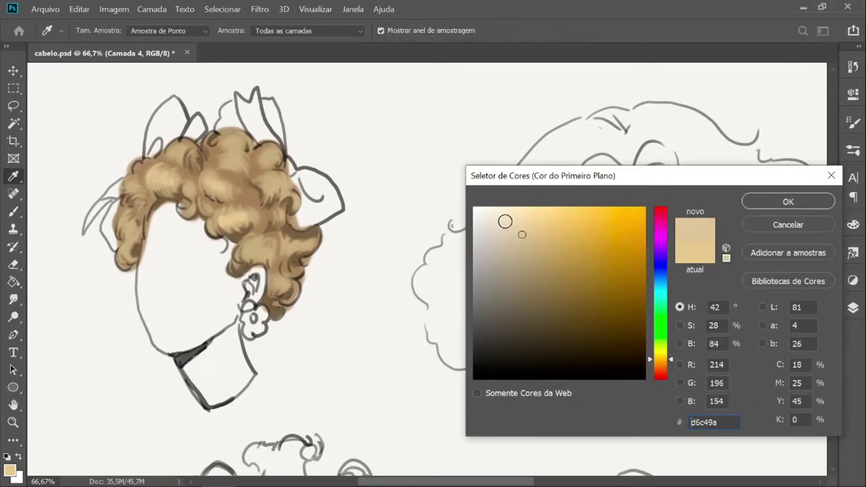
pyautogui.click(506, 221)
pyautogui.press('Return')
pyautogui.moveTo(206, 181); pyautogui.dragTo(231, 188)
pyautogui.moveTo(223, 220); pyautogui.dragTo(245, 218)
pyautogui.moveTo(150, 177); pyautogui.dragTo(167, 176)
pyautogui.moveTo(177, 144); pyautogui.dragTo(185, 153)
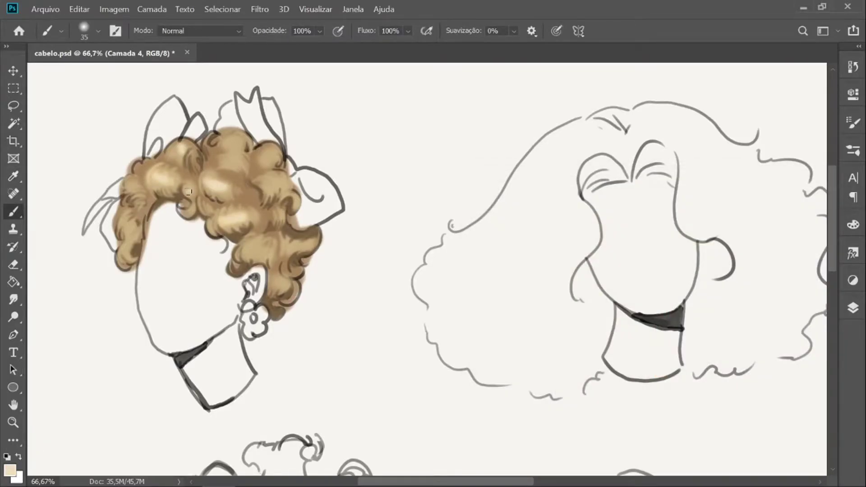
# Step: Paint cream highlights on the remaining lower front, crown, back and above-ear curls at 35 px
pyautogui.moveTo(130, 183); pyautogui.dragTo(135, 195)
pyautogui.moveTo(123, 229); pyautogui.dragTo(131, 223)
pyautogui.moveTo(144, 167); pyautogui.dragTo(152, 161)
pyautogui.moveTo(236, 139)
pyautogui.mouseDown()
pyautogui.moveTo(235, 162)
pyautogui.moveTo(270, 155)
pyautogui.mouseUp()
pyautogui.moveTo(270, 189); pyautogui.dragTo(280, 181)
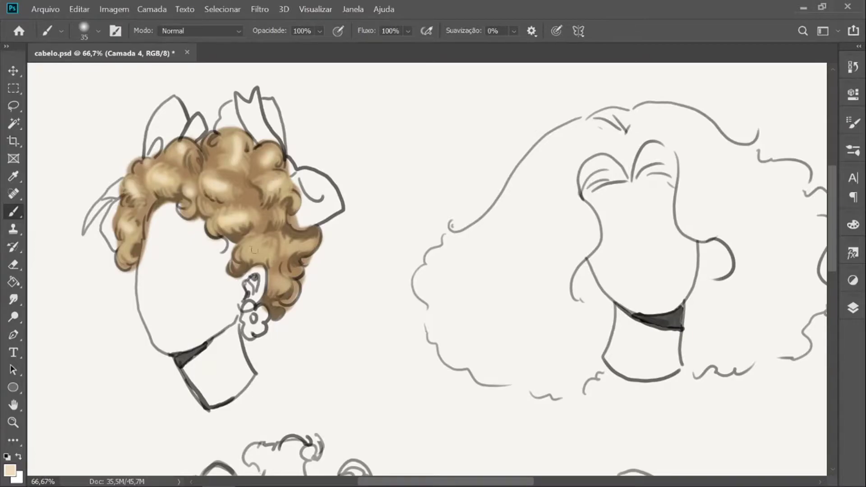
pyautogui.moveTo(246, 251); pyautogui.dragTo(266, 252)
pyautogui.moveTo(295, 249); pyautogui.dragTo(308, 241)
# Step: Browse the brush presets and choose the Hard_Glide brush from the brushes sakimichan group
pyautogui.click(853, 150)
pyautogui.click(677, 233)
pyautogui.click(675, 201)
pyautogui.moveTo(834, 239)
pyautogui.mouseDown()
pyautogui.moveTo(835, 228)
pyautogui.moveTo(834, 385)
pyautogui.mouseUp()
pyautogui.click(575, 383)
pyautogui.moveTo(835, 350); pyautogui.dragTo(833, 391)
pyautogui.scroll(-5, 833, 391)
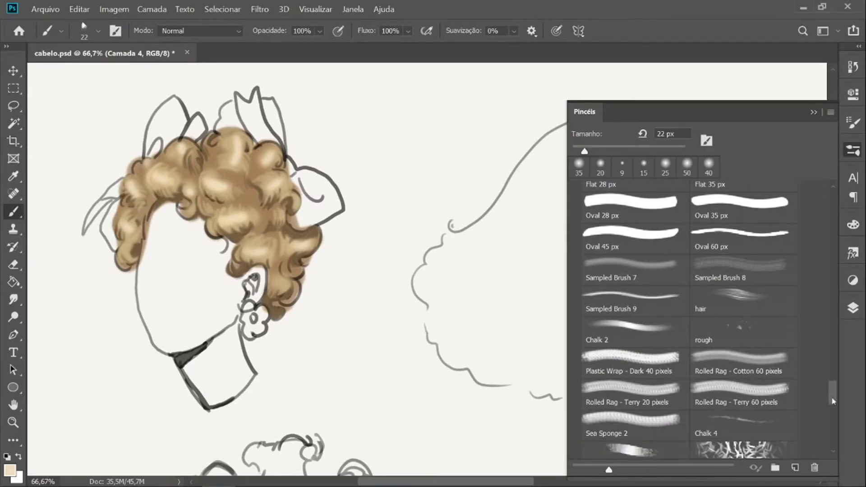
pyautogui.click(744, 321)
pyautogui.moveTo(836, 403); pyautogui.dragTo(836, 382)
pyautogui.scroll(5, 831, 349)
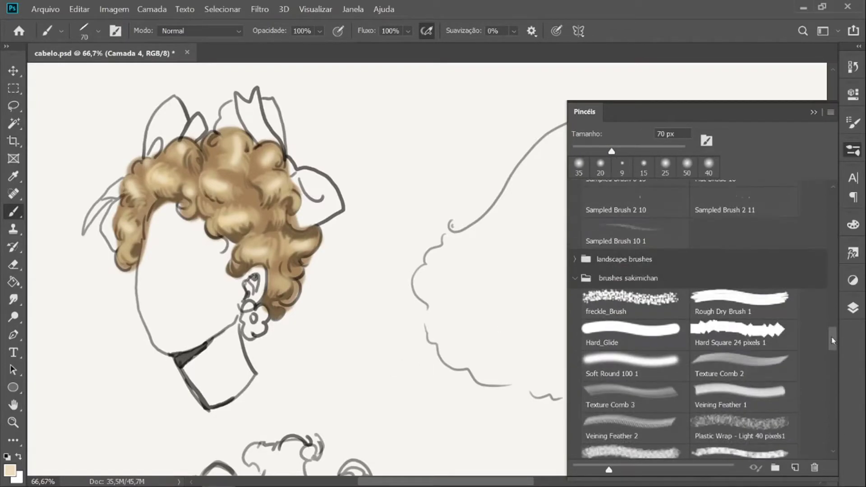
pyautogui.click(638, 332)
# Step: Test the brush with a cream stroke beside the head, reduce it to 10 px and enable pressure-controlled size
pyautogui.moveTo(386, 375); pyautogui.dragTo(449, 401)
pyautogui.press('[')
pyautogui.press('[')
pyautogui.press('[')
pyautogui.press('[')
pyautogui.press('[')
pyautogui.press('[')
pyautogui.press('[')
pyautogui.press('[')
pyautogui.press('[')
pyautogui.click(556, 31)
# Step: Sample a mid brown from the front curls and shift its hue slightly
pyautogui.keyDown('alt'); pyautogui.click(182, 172); pyautogui.keyUp('alt')
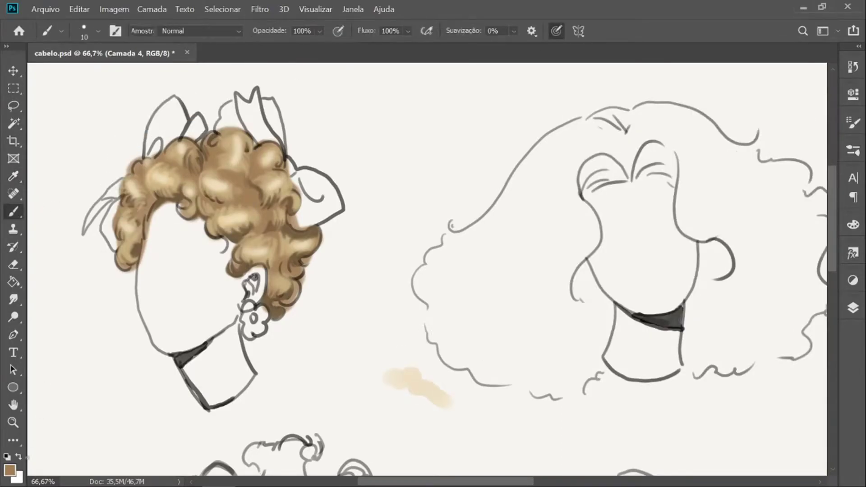
pyautogui.press('i')
pyautogui.click(10, 468)
pyautogui.moveTo(661, 355); pyautogui.dragTo(661, 359)
pyautogui.click(788, 202)
pyautogui.press('b')
# Step: Sample a brown from the front curls, darken it and paint shading strands on the small curl above the forehead
pyautogui.press('i')
pyautogui.click(193, 182)
pyautogui.click(10, 470)
pyautogui.click(545, 287)
pyautogui.click(762, 206)
pyautogui.press('b')
pyautogui.press(']')
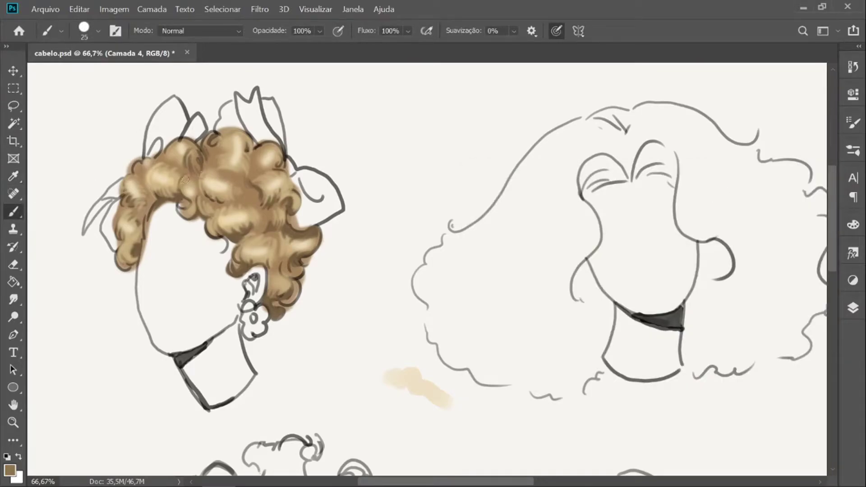
pyautogui.moveTo(186, 190); pyautogui.dragTo(194, 200)
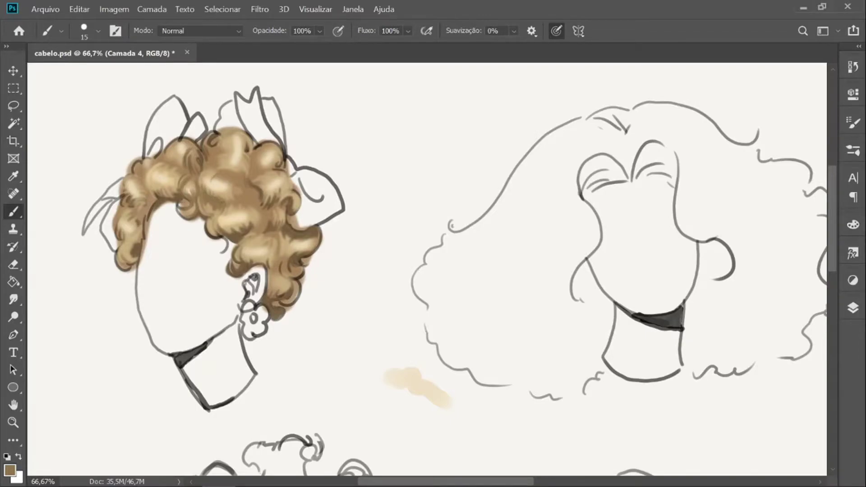
# Step: Choose a very dark brown and paint deep shadow lines between the crown and front curls at 10 px
pyautogui.click(10, 471)
pyautogui.click(561, 323)
pyautogui.press('Return')
pyautogui.press('[')
pyautogui.press('[')
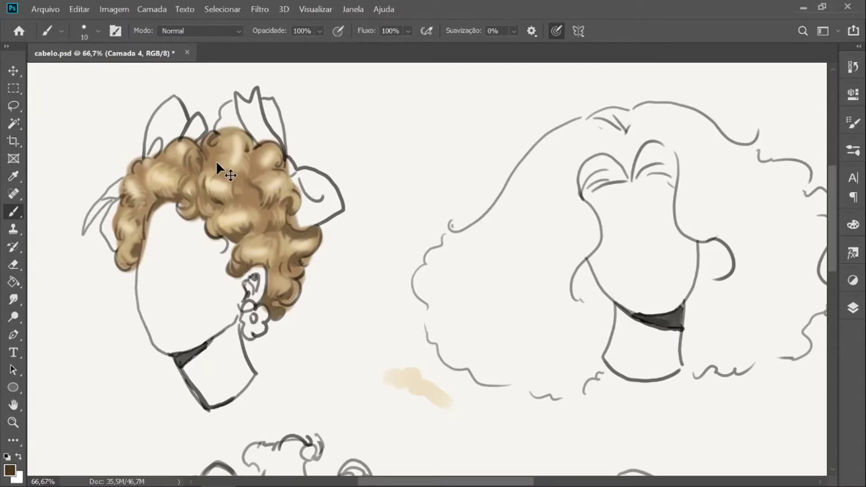
pyautogui.hotkey('ctrl', '+')
pyautogui.hscroll(-3, 438, 419)
pyautogui.moveTo(253, 127)
pyautogui.mouseDown()
pyautogui.moveTo(253, 161)
pyautogui.moveTo(280, 160)
pyautogui.moveTo(257, 195)
pyautogui.moveTo(282, 219)
pyautogui.moveTo(314, 209)
pyautogui.mouseUp()
pyautogui.moveTo(165, 145)
pyautogui.mouseDown()
pyautogui.moveTo(209, 156)
pyautogui.moveTo(147, 175)
pyautogui.moveTo(159, 173)
pyautogui.moveTo(154, 208)
pyautogui.mouseUp()
pyautogui.moveTo(165, 171)
pyautogui.mouseDown()
pyautogui.moveTo(142, 192)
pyautogui.moveTo(149, 225)
pyautogui.moveTo(144, 218)
pyautogui.mouseUp()
# Step: Paint fine strands over the lowest front curls with sampled browns at 10 px, adding cream highlights at 8 px
pyautogui.click(14, 177)
pyautogui.keyDown('alt'); pyautogui.click(129, 205); pyautogui.keyUp('alt')
pyautogui.keyDown('alt'); pyautogui.click(111, 250); pyautogui.keyUp('alt')
pyautogui.moveTo(111, 261)
pyautogui.mouseDown()
pyautogui.moveTo(114, 237)
pyautogui.moveTo(135, 212)
pyautogui.mouseUp()
pyautogui.moveTo(131, 230); pyautogui.dragTo(142, 219)
pyautogui.moveTo(141, 225); pyautogui.dragTo(152, 204)
pyautogui.moveTo(161, 174)
pyautogui.mouseDown()
pyautogui.moveTo(155, 192)
pyautogui.moveTo(146, 182)
pyautogui.moveTo(123, 194)
pyautogui.moveTo(114, 228)
pyautogui.mouseUp()
pyautogui.moveTo(112, 185)
pyautogui.mouseDown()
pyautogui.moveTo(106, 212)
pyautogui.moveTo(105, 204)
pyautogui.mouseUp()
pyautogui.moveTo(116, 169); pyautogui.dragTo(102, 214)
pyautogui.hotkey('ctrl', '-')
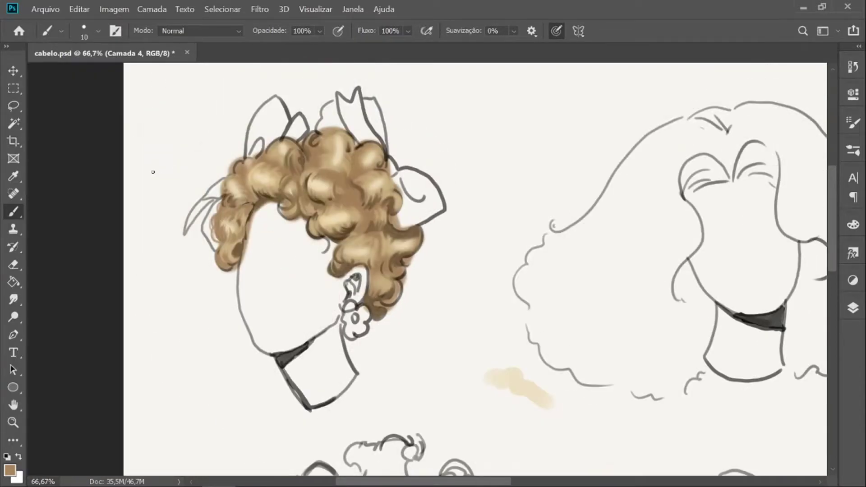
pyautogui.keyDown('alt'); pyautogui.click(232, 220); pyautogui.keyUp('alt')
pyautogui.moveTo(236, 243); pyautogui.dragTo(238, 262)
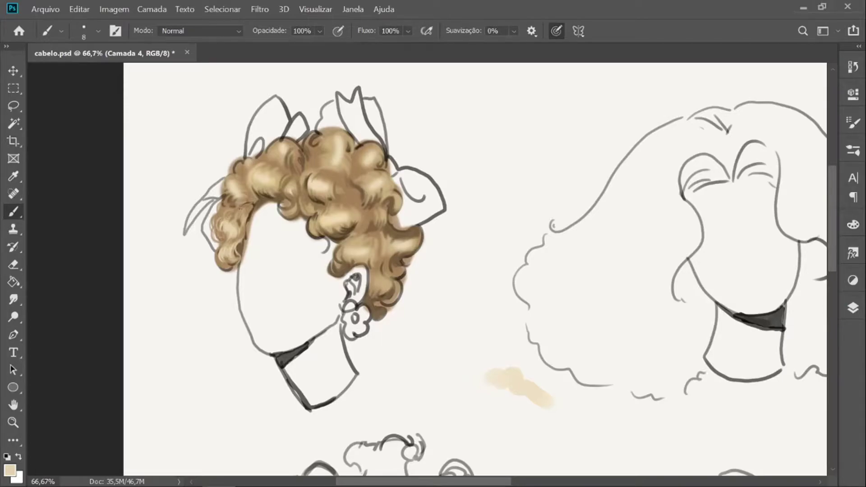
# Step: Sample a tan from the front curls, adjust it and paint midtone strands on the curls above the ear
pyautogui.keyDown('alt'); pyautogui.click(240, 239); pyautogui.keyUp('alt')
pyautogui.press(']')
pyautogui.press(']')
pyautogui.click(12, 470)
pyautogui.click(536, 256)
pyautogui.click(763, 201)
pyautogui.press(']')
pyautogui.press(']')
pyautogui.moveTo(352, 201)
pyautogui.mouseDown()
pyautogui.moveTo(371, 216)
pyautogui.moveTo(384, 212)
pyautogui.moveTo(363, 254)
pyautogui.moveTo(342, 263)
pyautogui.mouseUp()
pyautogui.press('[')
# Step: Sample the hairline's dark brown, shift it to a warmer reddish brown and paint curl shadows on the upper front curls at 9 px
pyautogui.click(18, 457)
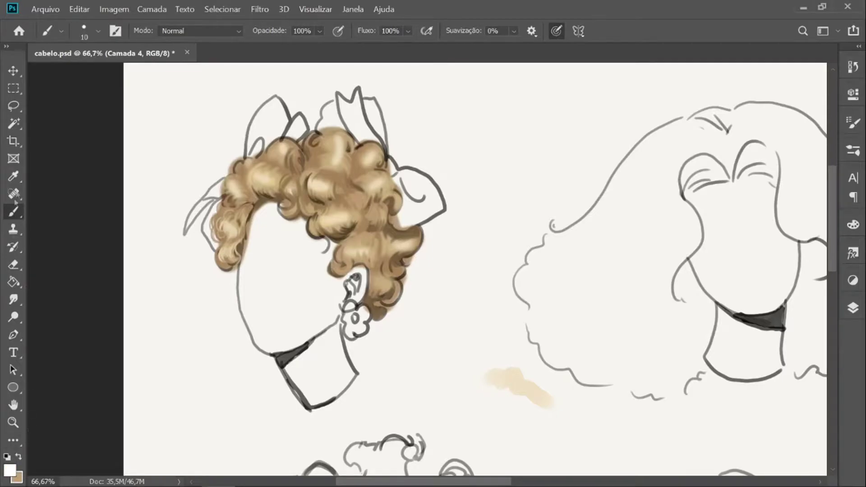
pyautogui.click(14, 176)
pyautogui.click(254, 206)
pyautogui.click(14, 212)
pyautogui.click(10, 470)
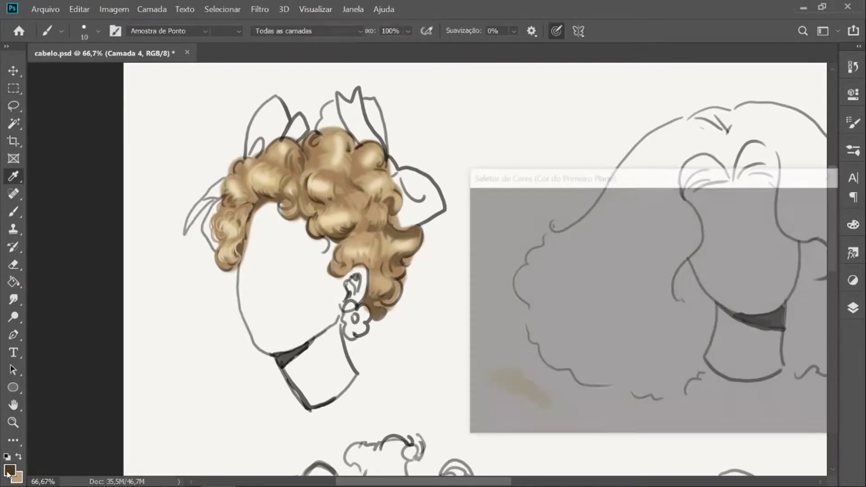
pyautogui.click(574, 314)
pyautogui.click(661, 365)
pyautogui.click(770, 203)
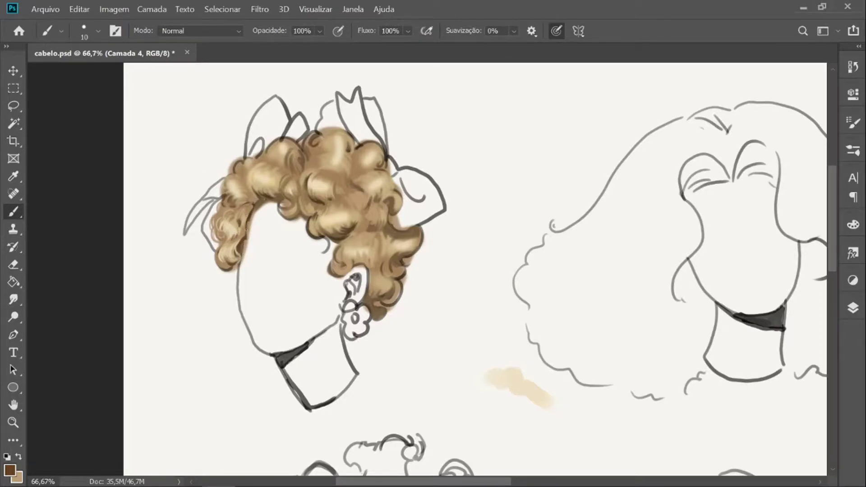
pyautogui.press('[')
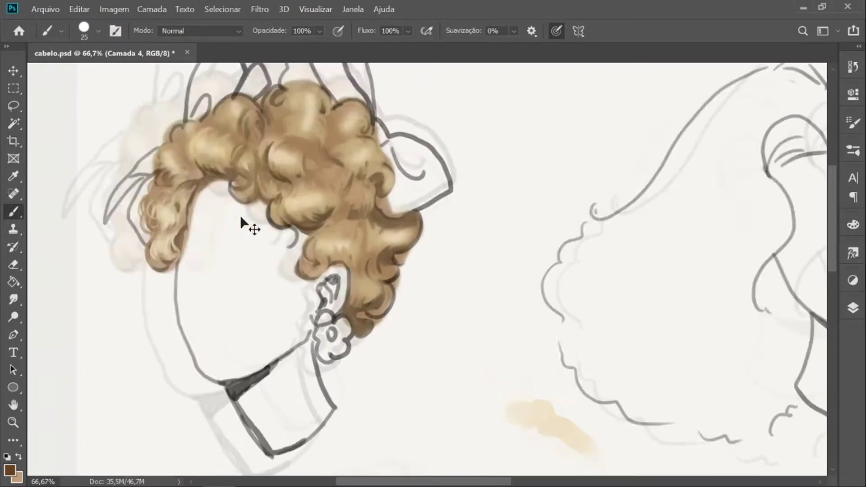
pyautogui.hotkey('ctrl', '+')
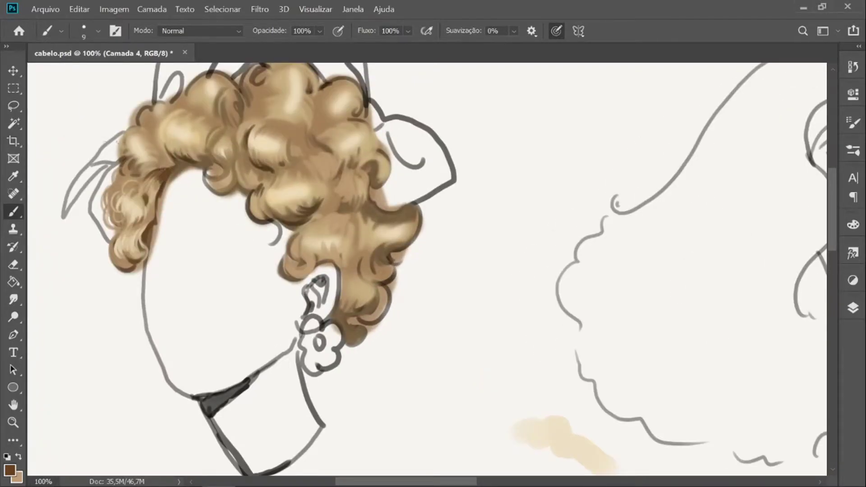
pyautogui.moveTo(131, 174); pyautogui.dragTo(149, 170)
pyautogui.moveTo(153, 150); pyautogui.dragTo(154, 149)
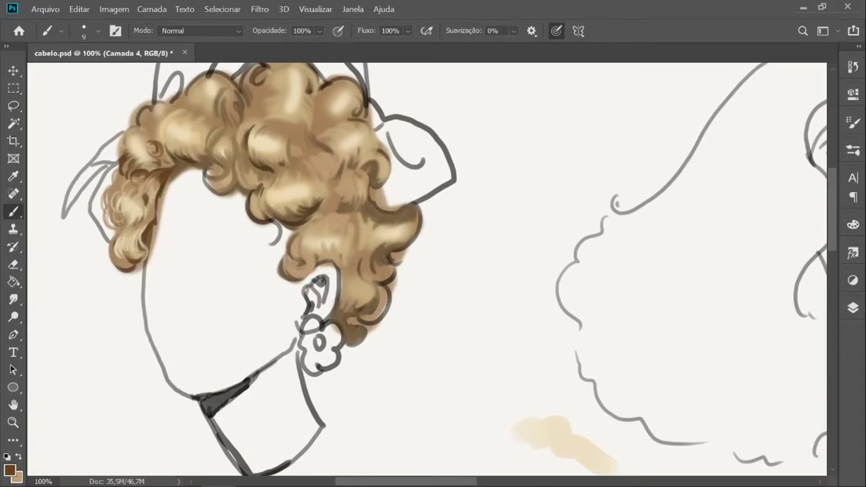
# Step: Sample a tan brown from the front hair and paint midtone strokes on the lowest front curl with a larger brush
pyautogui.click(13, 177)
pyautogui.click(148, 220)
pyautogui.click(146, 222)
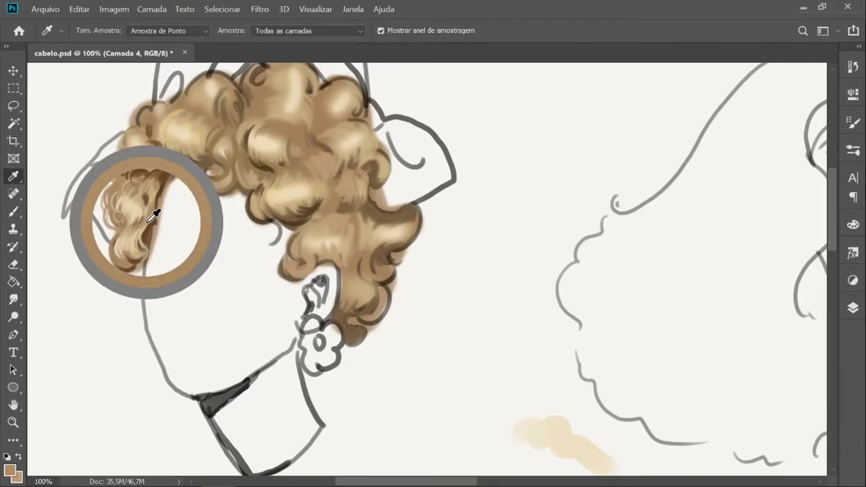
pyautogui.click(17, 213)
pyautogui.click(14, 211)
pyautogui.press(']')
pyautogui.press(']')
pyautogui.press(']')
pyautogui.moveTo(141, 251); pyautogui.dragTo(120, 261)
# Step: Paint medium brown shading around the upper front curls beside the bow at 15 px
pyautogui.press('[')
pyautogui.moveTo(143, 106)
pyautogui.mouseDown()
pyautogui.moveTo(134, 125)
pyautogui.moveTo(152, 139)
pyautogui.moveTo(139, 167)
pyautogui.mouseUp()
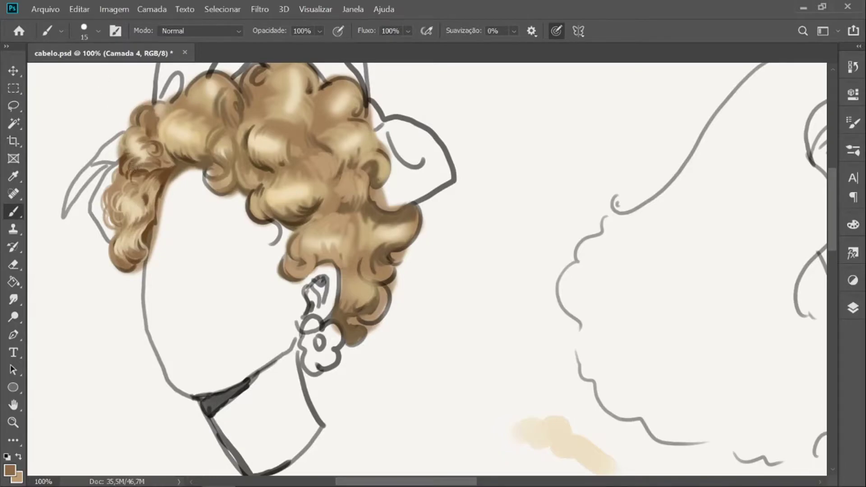
pyautogui.moveTo(131, 133)
pyautogui.mouseDown()
pyautogui.moveTo(122, 154)
pyautogui.moveTo(147, 141)
pyautogui.mouseUp()
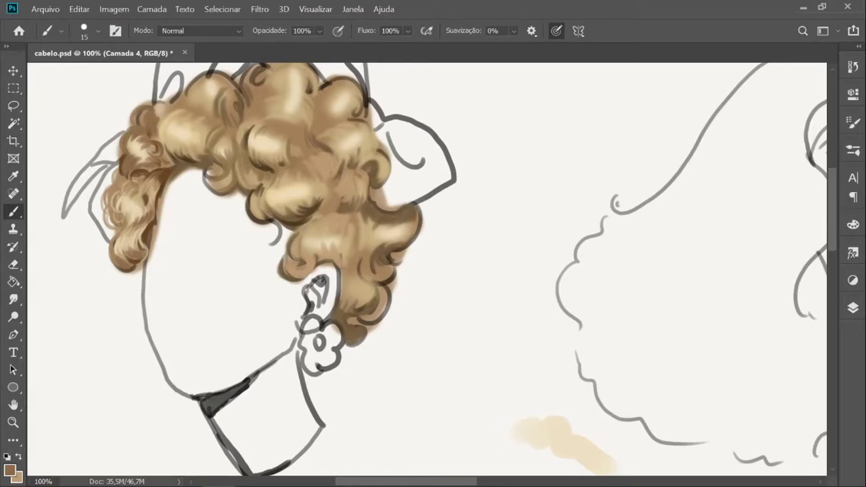
pyautogui.moveTo(128, 195); pyautogui.dragTo(134, 196)
# Step: Sample a light tan and paint fine strands over the upper front curls at 8 px
pyautogui.keyDown('alt'); pyautogui.click(142, 202); pyautogui.keyUp('alt')
pyautogui.press('[')
pyautogui.press('[')
pyautogui.moveTo(123, 158)
pyautogui.mouseDown()
pyautogui.moveTo(142, 170)
pyautogui.moveTo(165, 157)
pyautogui.moveTo(137, 134)
pyautogui.moveTo(160, 141)
pyautogui.moveTo(157, 123)
pyautogui.moveTo(137, 110)
pyautogui.mouseUp()
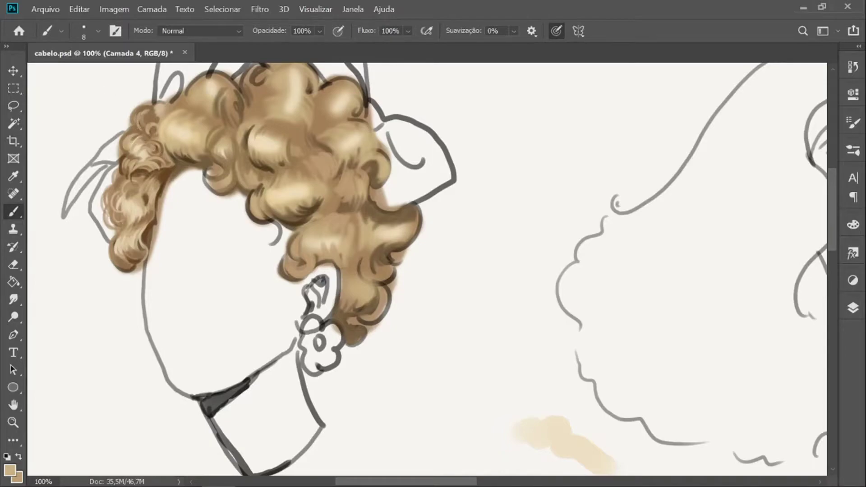
# Step: Sample a pale cream and paint thin curly highlight strands on the upper front curls at 6 px
pyautogui.keyDown('alt'); pyautogui.click(141, 193); pyautogui.keyUp('alt')
pyautogui.moveTo(131, 135); pyautogui.dragTo(129, 142)
pyautogui.moveTo(135, 111)
pyautogui.mouseDown()
pyautogui.moveTo(152, 132)
pyautogui.moveTo(160, 172)
pyautogui.moveTo(174, 169)
pyautogui.mouseUp()
pyautogui.press('e')
pyautogui.click(20, 209)
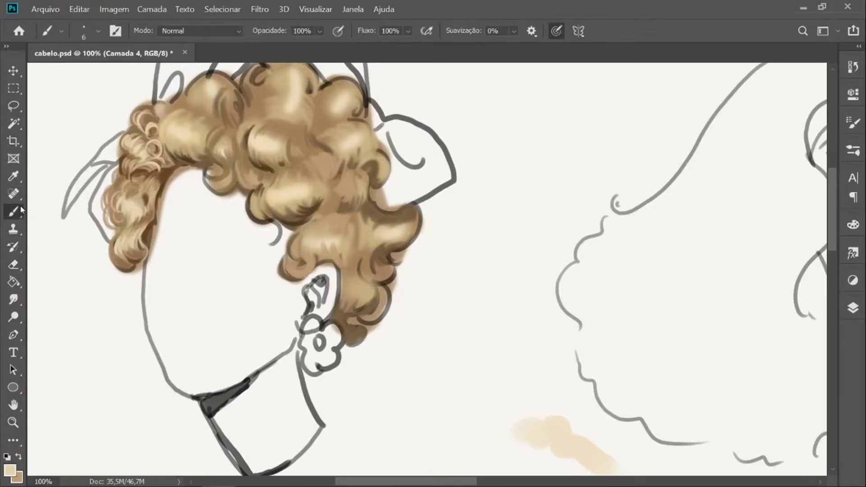
# Step: Erase the base colour spilling past the forehead hairline on layer Camada 3 with a 15 px eraser
pyautogui.hotkey('ctrl', '-')
pyautogui.hotkey('ctrl', '-')
pyautogui.hotkey('ctrl', '+')
pyautogui.click(852, 307)
pyautogui.click(746, 389)
pyautogui.press('e')
pyautogui.moveTo(263, 203); pyautogui.dragTo(251, 228)
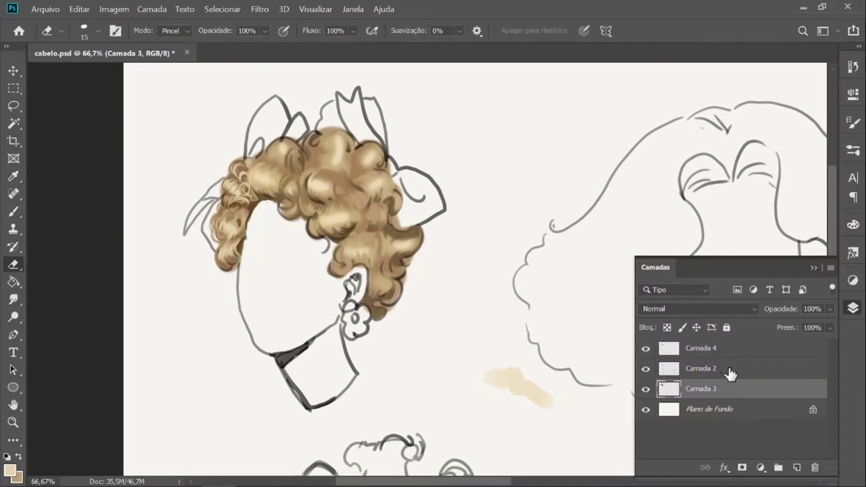
# Step: Lower the opacity of the sketch layer Camada 2 to 53% and return to Camada 4 with the brush
pyautogui.click(762, 371)
pyautogui.moveTo(830, 309); pyautogui.dragTo(790, 328)
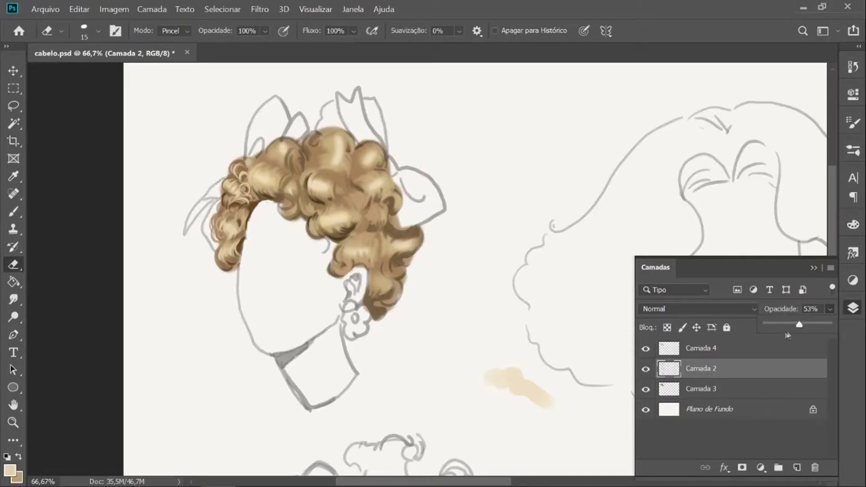
pyautogui.click(750, 348)
pyautogui.click(13, 212)
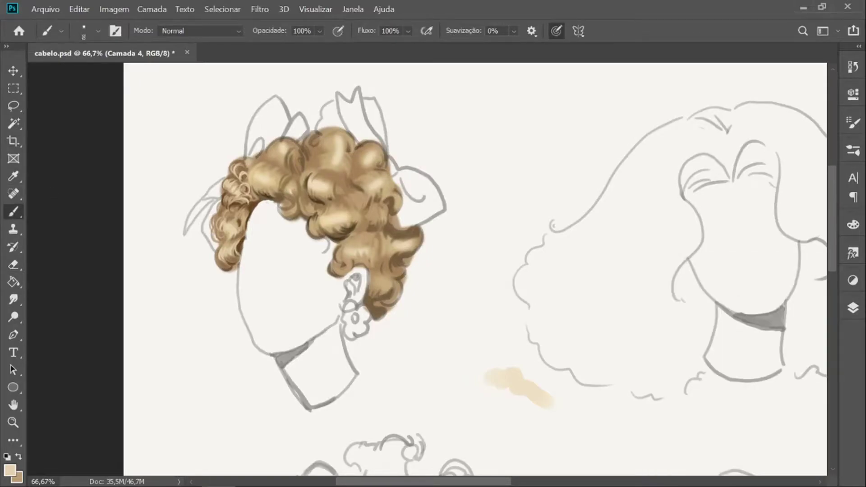
# Step: Sample medium tans from the hair and paint shading strokes over the upper front curls at 20 px
pyautogui.keyDown('alt'); pyautogui.click(247, 204); pyautogui.keyUp('alt')
pyautogui.press(']')
pyautogui.press(']')
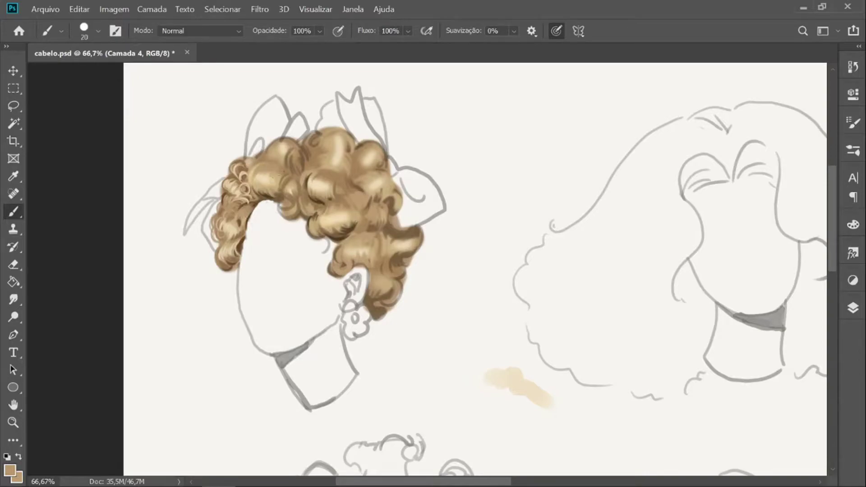
pyautogui.moveTo(254, 160)
pyautogui.mouseDown()
pyautogui.moveTo(272, 187)
pyautogui.moveTo(288, 165)
pyautogui.moveTo(271, 185)
pyautogui.mouseUp()
pyautogui.keyDown('alt'); pyautogui.click(310, 167); pyautogui.keyUp('alt')
pyautogui.moveTo(275, 151)
pyautogui.mouseDown()
pyautogui.moveTo(271, 162)
pyautogui.moveTo(282, 165)
pyautogui.mouseUp()
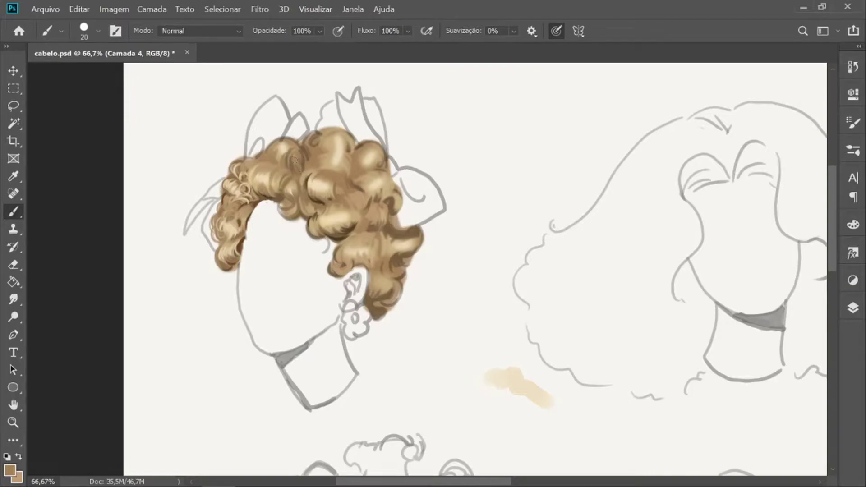
# Step: Sample a dark brown and paint shadows inside the upper front curl and along the forehead hairline at 20 px
pyautogui.keyDown('alt'); pyautogui.click(236, 185); pyautogui.keyUp('alt')
pyautogui.moveTo(293, 159); pyautogui.dragTo(299, 168)
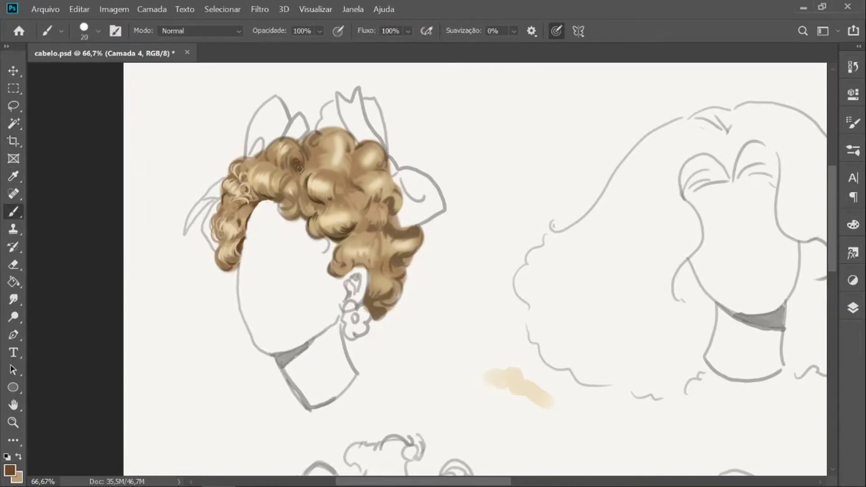
pyautogui.press('i')
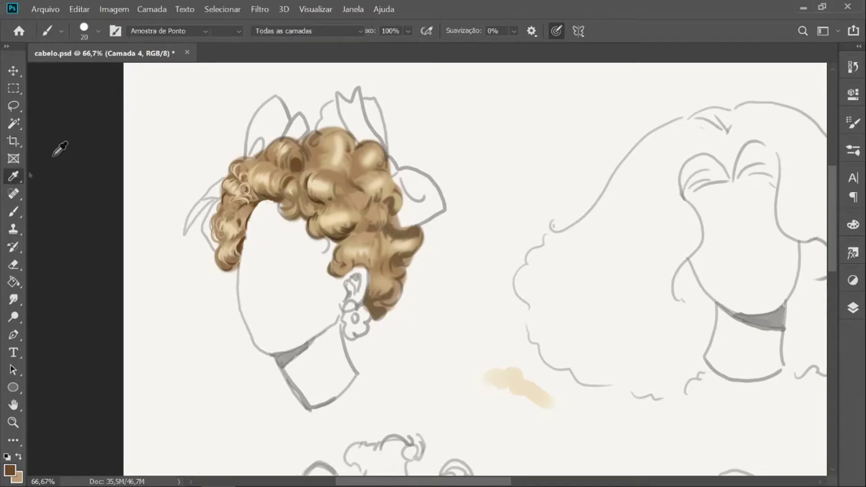
pyautogui.press('b')
pyautogui.moveTo(242, 223); pyautogui.dragTo(228, 214)
pyautogui.moveTo(292, 199); pyautogui.dragTo(280, 208)
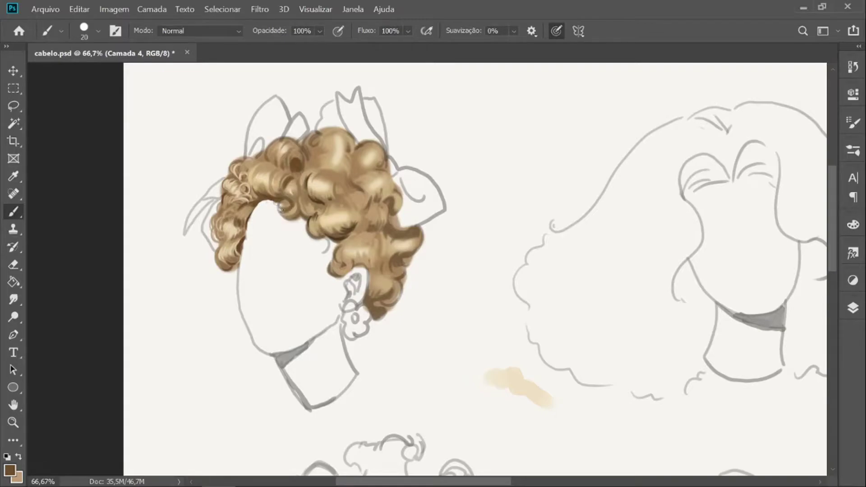
# Step: Paint dark brown shadows along the top crown curl and around the central curls at 20 px
pyautogui.moveTo(311, 164); pyautogui.dragTo(333, 129)
pyautogui.moveTo(333, 146); pyautogui.dragTo(347, 155)
pyautogui.moveTo(332, 130)
pyautogui.mouseDown()
pyautogui.moveTo(362, 159)
pyautogui.moveTo(339, 180)
pyautogui.moveTo(341, 189)
pyautogui.moveTo(353, 181)
pyautogui.moveTo(315, 213)
pyautogui.mouseUp()
pyautogui.moveTo(320, 203)
pyautogui.mouseDown()
pyautogui.moveTo(341, 219)
pyautogui.moveTo(343, 196)
pyautogui.moveTo(353, 199)
pyautogui.moveTo(329, 209)
pyautogui.moveTo(351, 221)
pyautogui.mouseUp()
pyautogui.moveTo(331, 212); pyautogui.dragTo(320, 221)
# Step: Sample a pale cream from the central curl and paint highlight strokes on the curl below it at 10 px
pyautogui.press('alt')
pyautogui.click(319, 193)
pyautogui.press('b')
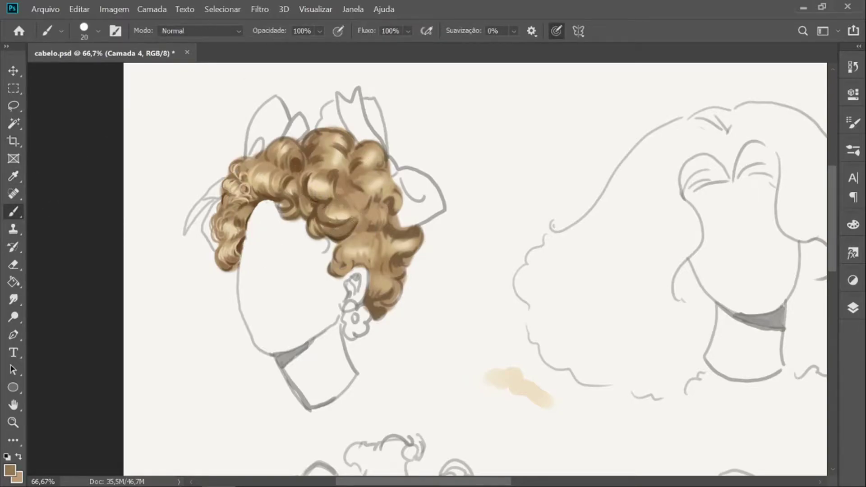
pyautogui.click(13, 176)
pyautogui.click(319, 187)
pyautogui.click(13, 211)
pyautogui.press('[')
pyautogui.moveTo(324, 203); pyautogui.dragTo(321, 218)
pyautogui.moveTo(321, 207); pyautogui.dragTo(335, 216)
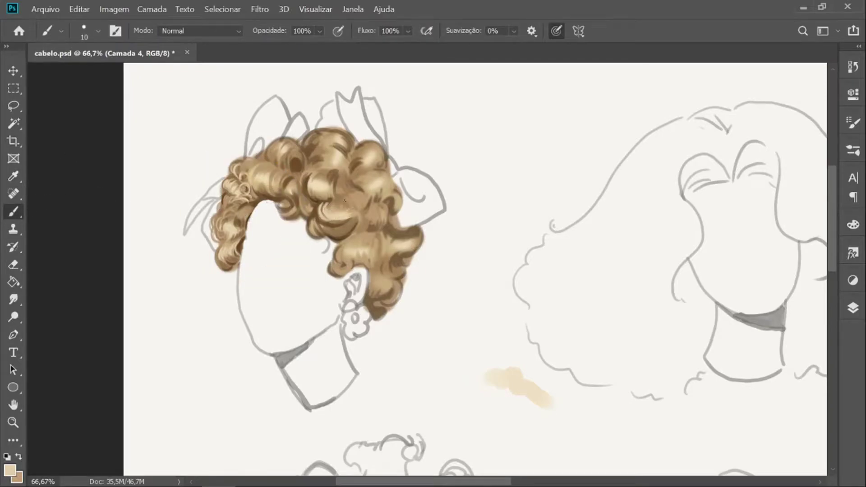
# Step: Sample a medium tan, enlarge the brush and paint it over the lower central curl
pyautogui.press('i')
pyautogui.click(345, 201)
pyautogui.press('b')
pyautogui.press(']')
pyautogui.press(']')
pyautogui.press(']')
pyautogui.moveTo(350, 216)
pyautogui.mouseDown()
pyautogui.moveTo(334, 217)
pyautogui.moveTo(354, 213)
pyautogui.moveTo(354, 232)
pyautogui.mouseUp()
# Step: Sample the pale cream again and add a thin highlight on the front curl above the hairline at 9 px
pyautogui.press('[')
pyautogui.press('[')
pyautogui.press('[')
pyautogui.press('i')
pyautogui.click(320, 187)
pyautogui.press('b')
pyautogui.press('[')
pyautogui.moveTo(288, 189); pyautogui.dragTo(292, 193)
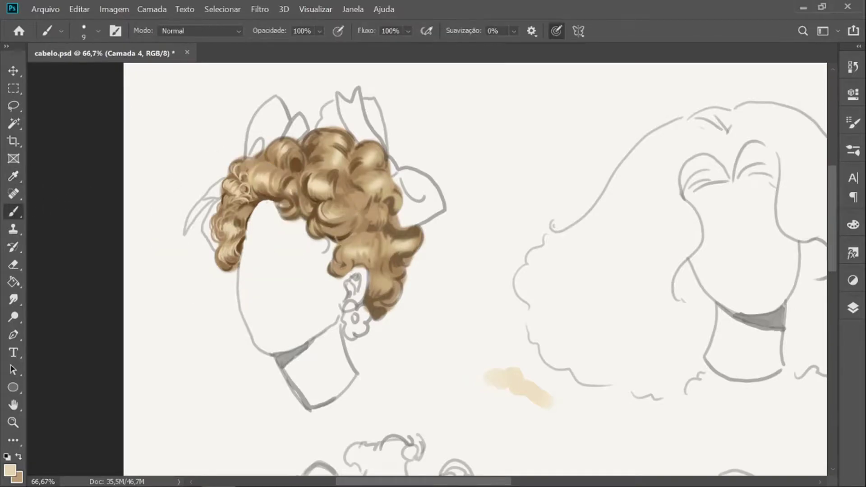
# Step: Paint curved cream strands across the top and underside of the lower central curl
pyautogui.press(']')
pyautogui.moveTo(331, 208)
pyautogui.mouseDown()
pyautogui.moveTo(338, 214)
pyautogui.moveTo(345, 206)
pyautogui.mouseUp()
pyautogui.moveTo(330, 226); pyautogui.dragTo(346, 234)
pyautogui.moveTo(334, 229); pyautogui.dragTo(349, 234)
# Step: Paint fine cream strands on the forehead curls and the central curls at 7 px
pyautogui.press('[')
pyautogui.press('[')
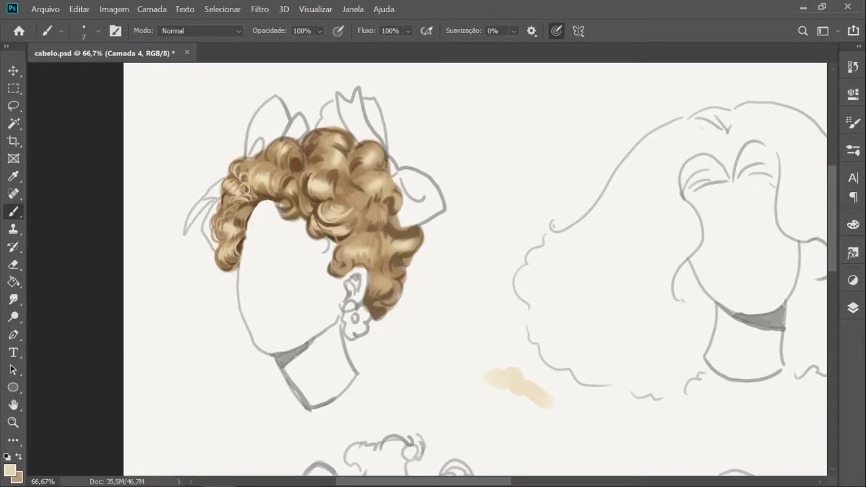
pyautogui.moveTo(304, 196)
pyautogui.mouseDown()
pyautogui.moveTo(310, 184)
pyautogui.moveTo(284, 213)
pyautogui.mouseUp()
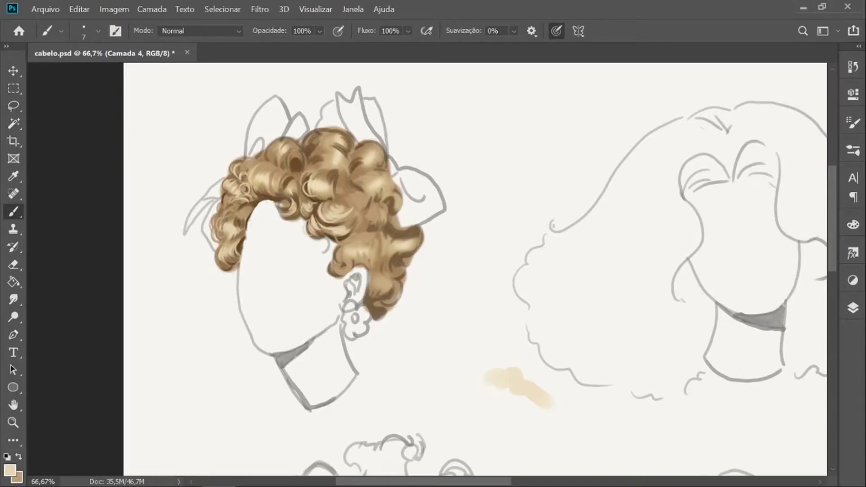
pyautogui.moveTo(333, 222); pyautogui.dragTo(373, 187)
# Step: Add cream strands to the side curls beside the temple at 9 px
pyautogui.press(']')
pyautogui.press(']')
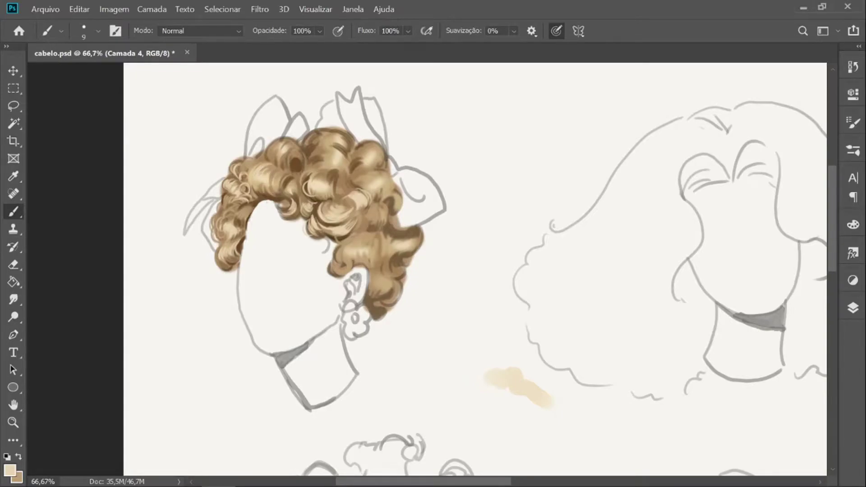
pyautogui.moveTo(243, 210); pyautogui.dragTo(233, 221)
# Step: Paint broader cream highlights on the crown, back and lowest nape curls at 20 px
pyautogui.press(']')
pyautogui.press(']')
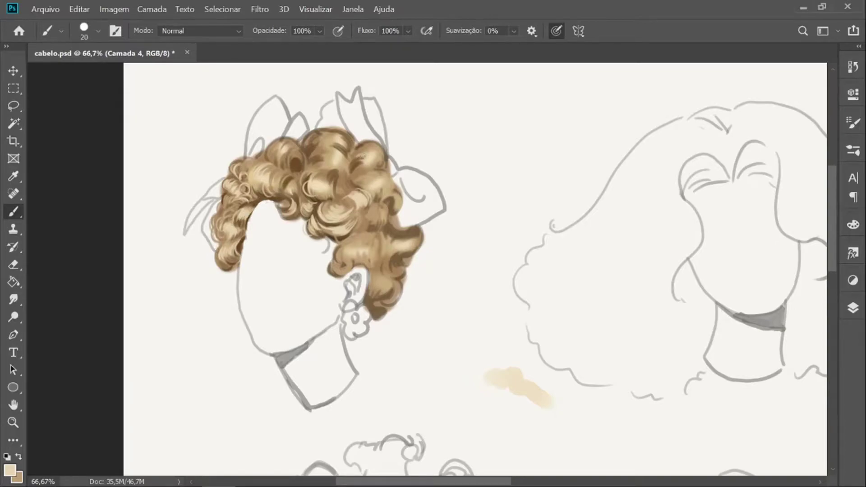
pyautogui.moveTo(347, 156); pyautogui.dragTo(319, 137)
pyautogui.moveTo(346, 140); pyautogui.dragTo(323, 134)
pyautogui.moveTo(376, 195); pyautogui.dragTo(359, 181)
pyautogui.moveTo(381, 194)
pyautogui.mouseDown()
pyautogui.moveTo(367, 178)
pyautogui.moveTo(377, 175)
pyautogui.mouseUp()
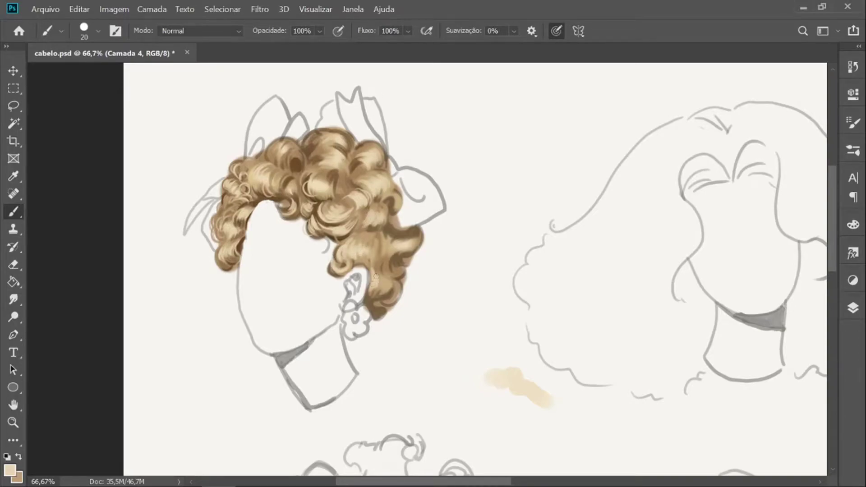
pyautogui.moveTo(397, 282); pyautogui.dragTo(380, 303)
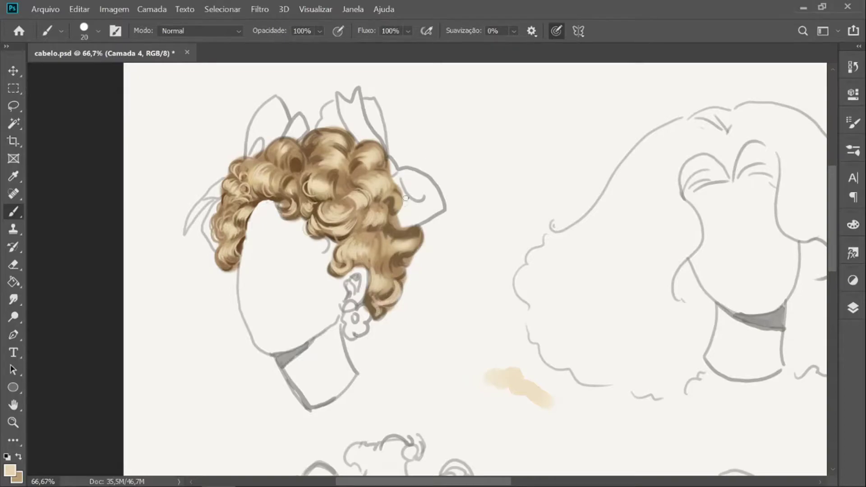
# Step: Sample a tan from the upper front curls and change the foreground colour to a deeper brown
pyautogui.keyDown('alt'); pyautogui.click(275, 171); pyautogui.keyUp('alt')
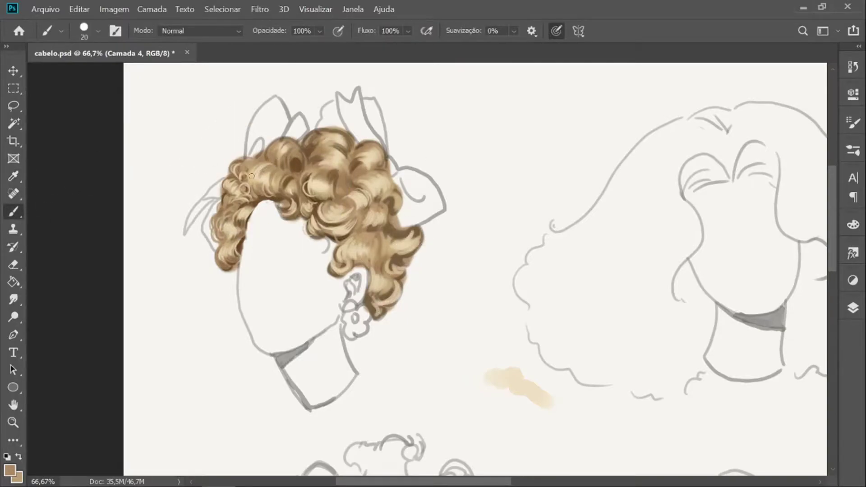
pyautogui.click(10, 470)
pyautogui.click(549, 301)
pyautogui.click(758, 203)
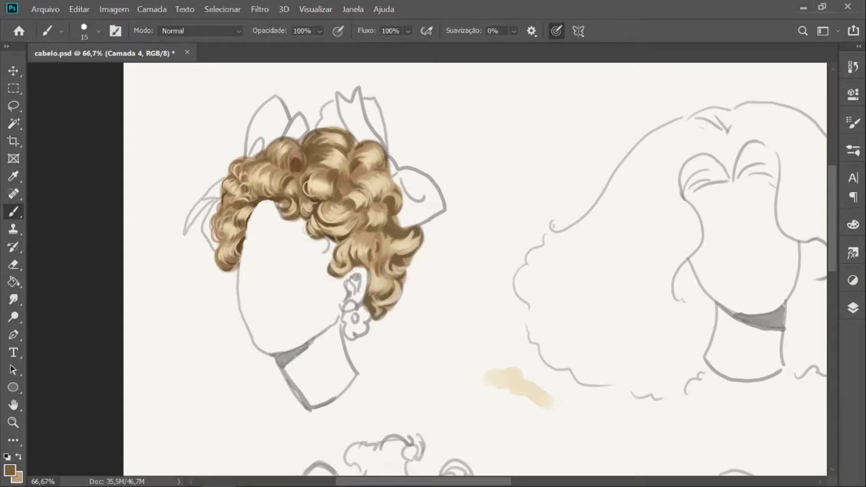
# Step: Sample the side curl's colour, shift it to a warmer caramel brown and return to an enlarged brush
pyautogui.press('i')
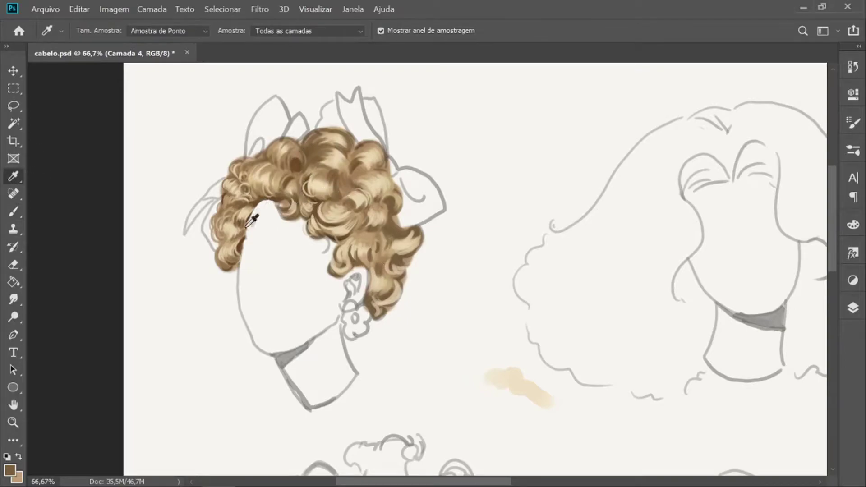
pyautogui.click(221, 262)
pyautogui.click(10, 471)
pyautogui.click(571, 266)
pyautogui.click(758, 203)
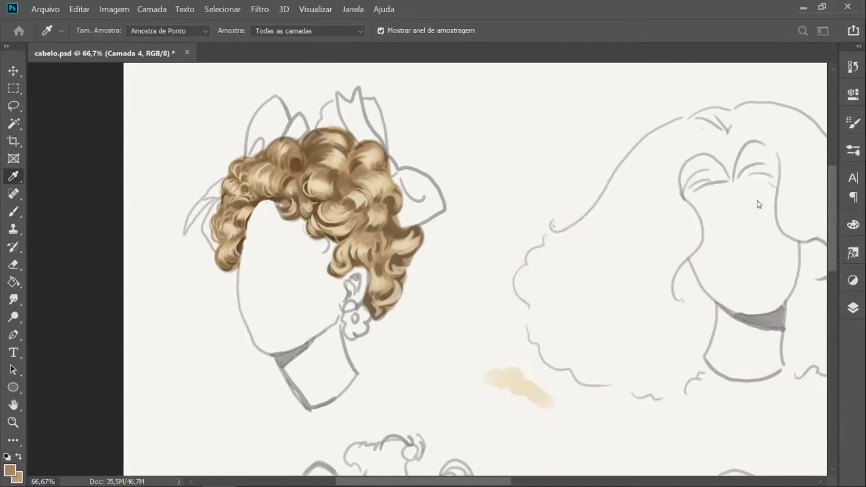
pyautogui.press('b')
pyautogui.press(']')
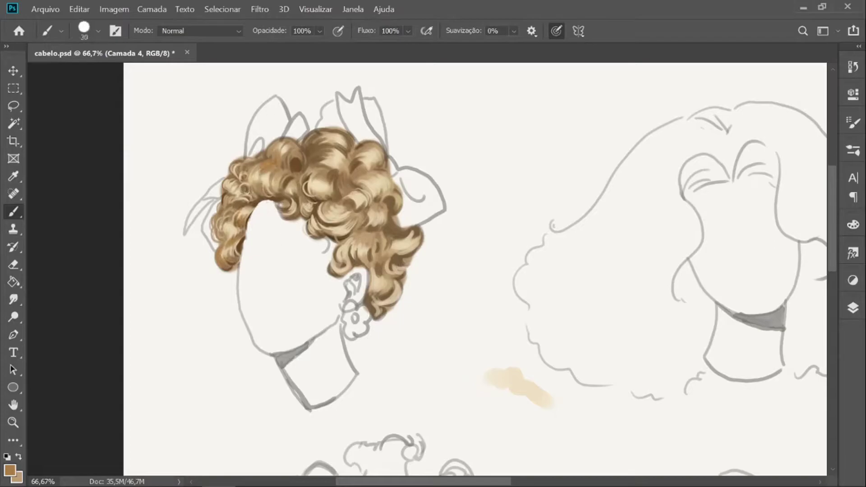
# Step: Choose a soft round brush and test it with a caramel dab on the blank canvas beside the head
pyautogui.click(854, 153)
pyautogui.moveTo(492, 300); pyautogui.dragTo(492, 331)
pyautogui.click(852, 150)
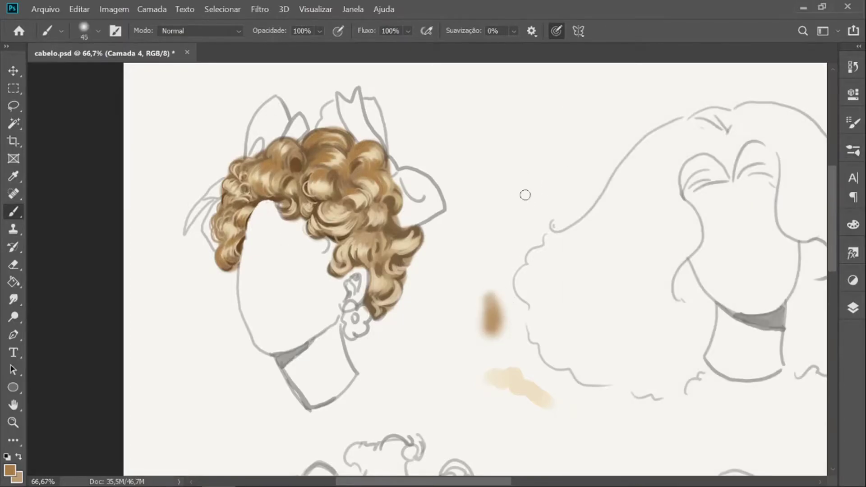
# Step: Glaze soft caramel brown over the central, back and lower curls, starting at 45 px and resampling a tone from the hair
pyautogui.moveTo(362, 180); pyautogui.dragTo(389, 202)
pyautogui.moveTo(324, 206)
pyautogui.mouseDown()
pyautogui.moveTo(354, 224)
pyautogui.moveTo(354, 248)
pyautogui.mouseUp()
pyautogui.press('[')
pyautogui.moveTo(414, 232); pyautogui.dragTo(392, 249)
pyautogui.keyDown('alt'); pyautogui.click(388, 276); pyautogui.keyUp('alt')
pyautogui.moveTo(311, 178); pyautogui.dragTo(321, 189)
pyautogui.moveTo(329, 214); pyautogui.dragTo(368, 255)
# Step: Switch back to a harder round brush preset and reduce its size to 20 px
pyautogui.click(852, 150)
pyautogui.click(631, 214)
pyautogui.press('[')
pyautogui.press('[')
pyautogui.press('[')
pyautogui.press('[')
pyautogui.press('[')
pyautogui.press('[')
pyautogui.press('[')
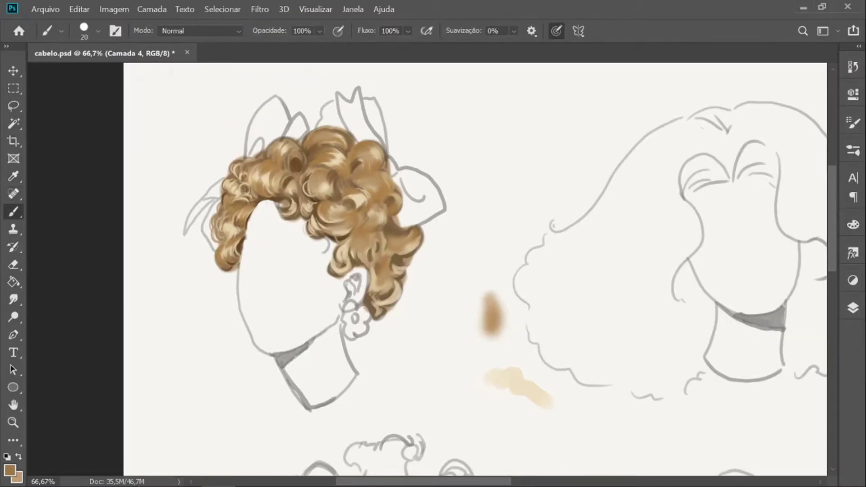
# Step: Redefine the crown, central and back curls with curved strokes using a slightly smaller hard brush
pyautogui.press('[')
pyautogui.moveTo(311, 144); pyautogui.dragTo(334, 134)
pyautogui.moveTo(319, 162); pyautogui.dragTo(335, 158)
pyautogui.moveTo(317, 175); pyautogui.dragTo(316, 190)
pyautogui.moveTo(360, 161); pyautogui.dragTo(383, 151)
pyautogui.moveTo(348, 198); pyautogui.dragTo(364, 191)
pyautogui.moveTo(358, 239); pyautogui.dragTo(359, 262)
# Step: Reduce the brush size and paint fine strands around the lower central curls
pyautogui.press('[')
pyautogui.press('[')
pyautogui.moveTo(321, 203); pyautogui.dragTo(326, 216)
pyautogui.moveTo(356, 207); pyautogui.dragTo(342, 223)
pyautogui.moveTo(346, 212); pyautogui.dragTo(367, 200)
# Step: Sample lighter hair tones and paint fine cream strands on the lower central curl at 8 px
pyautogui.keyDown('alt'); pyautogui.click(376, 209); pyautogui.keyUp('alt')
pyautogui.press(']')
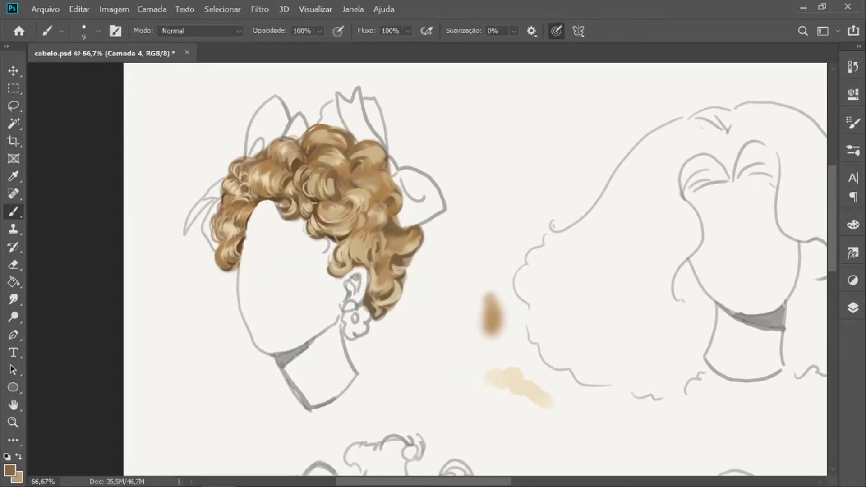
pyautogui.keyDown('alt'); pyautogui.click(389, 179); pyautogui.keyUp('alt')
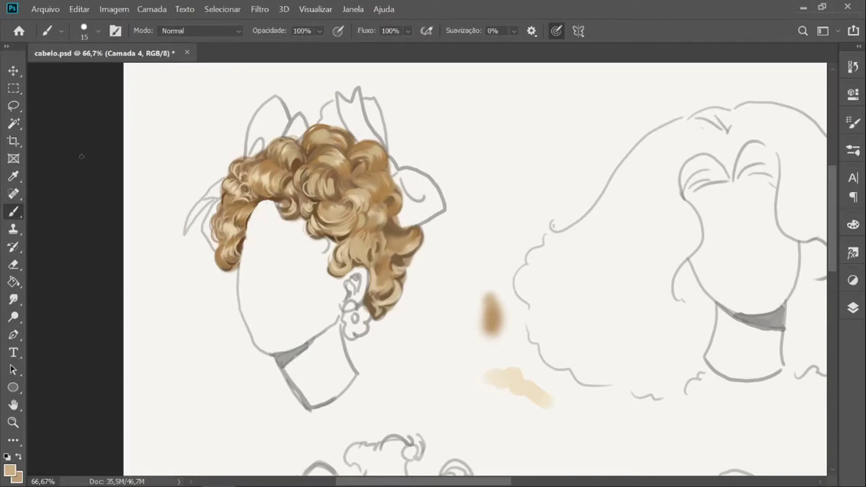
pyautogui.hotkey('ctrl', '+')
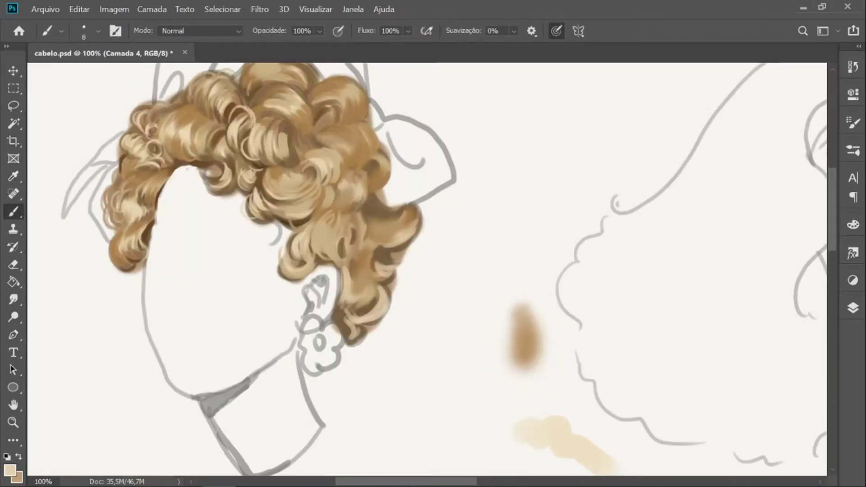
pyautogui.moveTo(271, 182); pyautogui.dragTo(296, 192)
pyautogui.moveTo(281, 198); pyautogui.dragTo(314, 190)
pyautogui.moveTo(274, 200); pyautogui.dragTo(303, 217)
# Step: Extend the fine cream strands over the curls above the ear, the back curls and the upper back curl
pyautogui.moveTo(331, 189); pyautogui.dragTo(315, 211)
pyautogui.moveTo(314, 218)
pyautogui.mouseDown()
pyautogui.moveTo(301, 233)
pyautogui.moveTo(315, 250)
pyautogui.mouseUp()
pyautogui.moveTo(333, 222); pyautogui.dragTo(340, 257)
pyautogui.moveTo(341, 182); pyautogui.dragTo(358, 199)
pyautogui.moveTo(327, 148); pyautogui.dragTo(356, 136)
pyautogui.moveTo(314, 107)
pyautogui.mouseDown()
pyautogui.moveTo(340, 97)
pyautogui.moveTo(364, 105)
pyautogui.mouseUp()
# Step: Enlarge the brush to 25 px and paint a stroke on the lower back curl with pen pressure for size turned off
pyautogui.press(']')
pyautogui.press(']')
pyautogui.press(']')
pyautogui.press(']')
pyautogui.press(']')
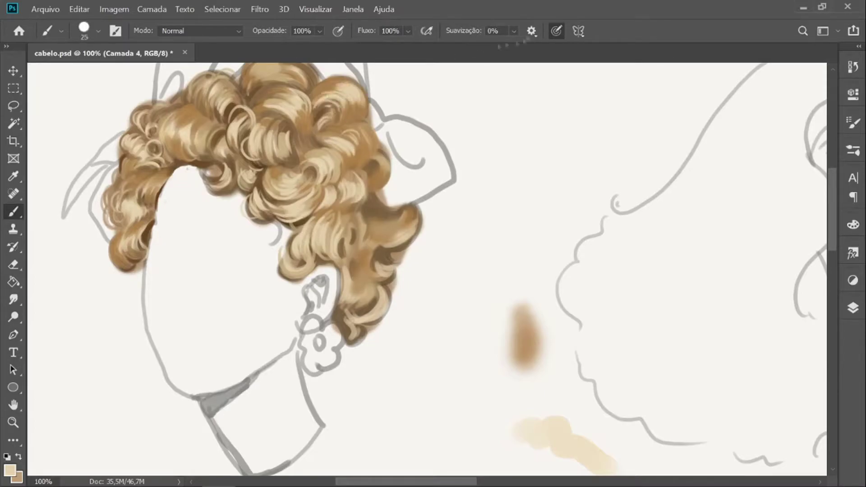
pyautogui.click(557, 31)
pyautogui.scroll(2, 426, 269)
pyautogui.moveTo(383, 285); pyautogui.dragTo(401, 271)
pyautogui.click(556, 30)
# Step: Reduce the brush and paint fine light strands on the upper back, back and nape curls
pyautogui.press('[')
pyautogui.press('[')
pyautogui.press('[')
pyautogui.press('[')
pyautogui.press('[')
pyautogui.press('[')
pyautogui.moveTo(322, 139)
pyautogui.mouseDown()
pyautogui.moveTo(340, 133)
pyautogui.moveTo(334, 140)
pyautogui.mouseUp()
pyautogui.moveTo(348, 128); pyautogui.dragTo(371, 142)
pyautogui.moveTo(376, 205); pyautogui.dragTo(385, 226)
pyautogui.moveTo(362, 260); pyautogui.dragTo(351, 310)
pyautogui.moveTo(359, 312); pyautogui.dragTo(352, 364)
pyautogui.moveTo(380, 354); pyautogui.dragTo(340, 385)
# Step: Sample a dark brown from the hairline and paint thin shadow strokes between the crown curls
pyautogui.keyDown('alt'); pyautogui.click(184, 198); pyautogui.keyUp('alt')
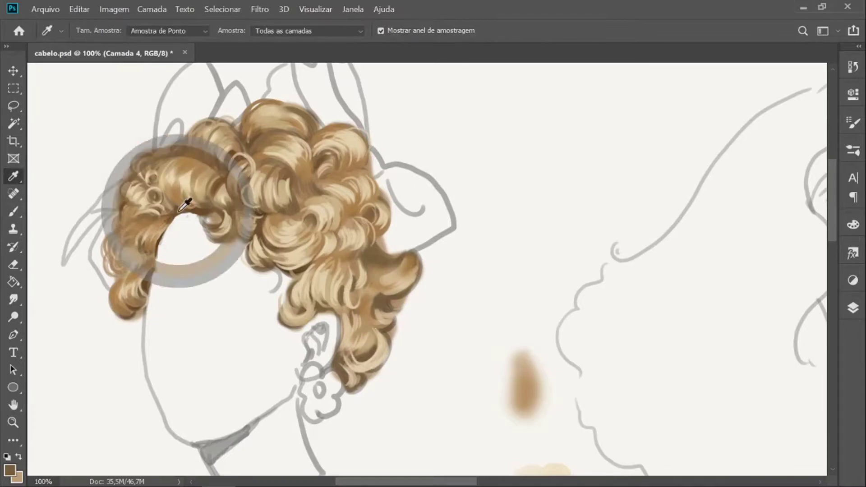
pyautogui.moveTo(260, 168); pyautogui.dragTo(283, 161)
pyautogui.moveTo(244, 129); pyautogui.dragTo(252, 151)
pyautogui.moveTo(317, 165); pyautogui.dragTo(337, 154)
pyautogui.moveTo(308, 182); pyautogui.dragTo(319, 196)
# Step: Turn off pen pressure for size and deepen the gaps between the central and crown curls with dark brown at 20 px
pyautogui.click(557, 31)
pyautogui.press(']')
pyautogui.press(']')
pyautogui.press(']')
pyautogui.moveTo(310, 227)
pyautogui.mouseDown()
pyautogui.moveTo(322, 245)
pyautogui.moveTo(295, 229)
pyautogui.mouseUp()
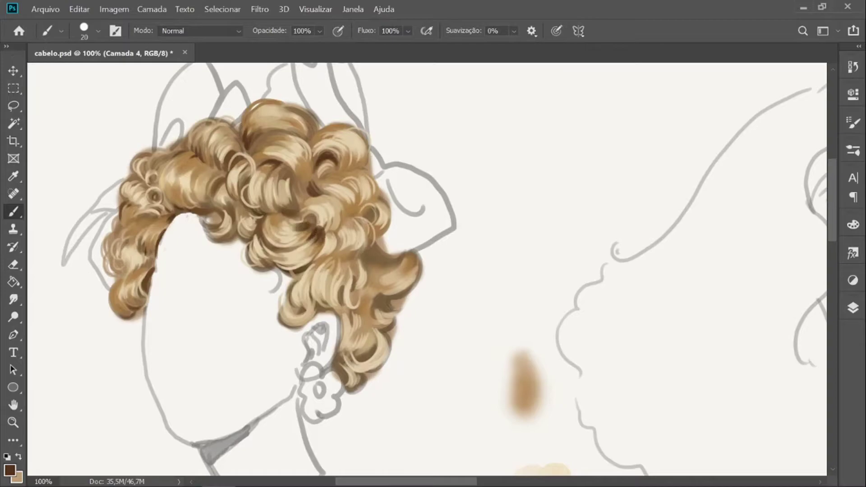
pyautogui.moveTo(266, 163); pyautogui.dragTo(291, 175)
pyautogui.moveTo(290, 138); pyautogui.dragTo(312, 122)
pyautogui.moveTo(204, 153); pyautogui.dragTo(217, 172)
# Step: Turn pen pressure for size back on and paint dark brown shadow lines on the lower back curls at 9 px
pyautogui.click(556, 31)
pyautogui.press('[')
pyautogui.press('[')
pyautogui.press('[')
pyautogui.moveTo(375, 245)
pyautogui.mouseDown()
pyautogui.moveTo(399, 261)
pyautogui.moveTo(415, 253)
pyautogui.mouseUp()
pyautogui.moveTo(369, 286); pyautogui.dragTo(388, 288)
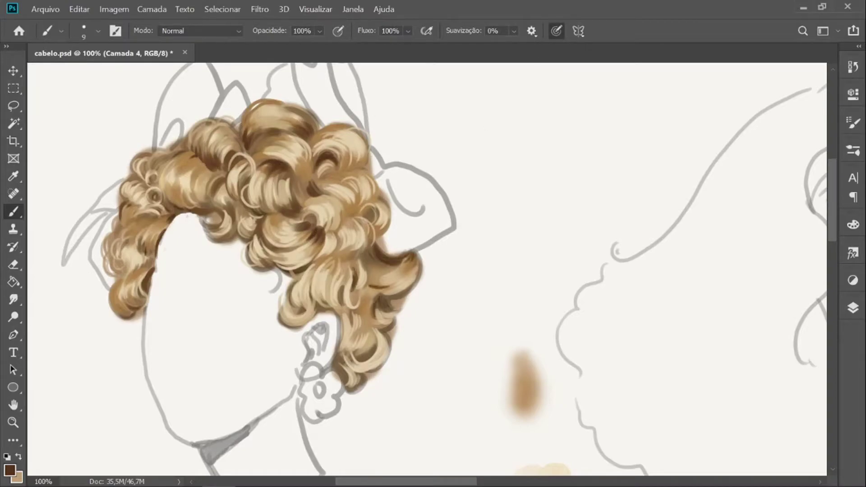
# Step: Paint thin dark brown shadow strokes between the lower back curls and the curls above the earring
pyautogui.moveTo(357, 252); pyautogui.dragTo(345, 264)
pyautogui.moveTo(348, 275); pyautogui.dragTo(338, 301)
pyautogui.moveTo(309, 276); pyautogui.dragTo(316, 315)
pyautogui.moveTo(299, 277); pyautogui.dragTo(289, 305)
# Step: Sample brown and lighter tones from the hair and paint fine strands on the front curls and the back curl under the bow
pyautogui.keyDown('alt'); pyautogui.click(205, 161); pyautogui.keyUp('alt')
pyautogui.press('[')
pyautogui.moveTo(180, 152); pyautogui.dragTo(153, 182)
pyautogui.moveTo(181, 143)
pyautogui.mouseDown()
pyautogui.moveTo(148, 161)
pyautogui.moveTo(181, 194)
pyautogui.mouseUp()
pyautogui.keyDown('alt'); pyautogui.click(130, 254); pyautogui.keyUp('alt')
pyautogui.moveTo(185, 171); pyautogui.dragTo(194, 194)
pyautogui.moveTo(149, 154); pyautogui.dragTo(158, 168)
pyautogui.moveTo(364, 262)
pyautogui.mouseDown()
pyautogui.moveTo(404, 279)
pyautogui.moveTo(394, 292)
pyautogui.mouseUp()
pyautogui.moveTo(406, 269); pyautogui.dragTo(383, 283)
# Step: Turn off pen pressure for size and paint light beige highlights on the back, central and nape curls at 20 px
pyautogui.press(']')
pyautogui.press(']')
pyautogui.press(']')
pyautogui.press(']')
pyautogui.moveTo(342, 231); pyautogui.dragTo(359, 249)
pyautogui.click(557, 30)
pyautogui.moveTo(331, 186); pyautogui.dragTo(362, 201)
pyautogui.moveTo(352, 321); pyautogui.dragTo(365, 343)
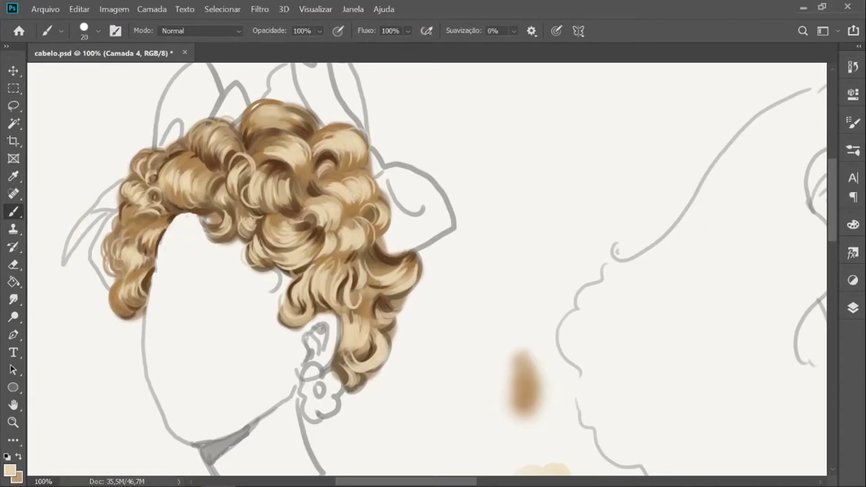
pyautogui.keyDown('alt'); pyautogui.click(131, 226); pyautogui.keyUp('alt')
pyautogui.moveTo(347, 313); pyautogui.dragTo(361, 331)
pyautogui.moveTo(381, 326); pyautogui.dragTo(370, 344)
pyautogui.moveTo(258, 230); pyautogui.dragTo(286, 257)
# Step: Pick a pale yellow, turn pen pressure for size on and paint thin highlight strands on the crown curls
pyautogui.keyDown('alt'); pyautogui.click(288, 149); pyautogui.keyUp('alt')
pyautogui.click(10, 471)
pyautogui.click(511, 216)
pyautogui.click(786, 201)
pyautogui.click(556, 31)
pyautogui.press('[')
pyautogui.press('[')
pyautogui.press('[')
pyautogui.press('[')
pyautogui.moveTo(250, 129); pyautogui.dragTo(271, 109)
pyautogui.moveTo(262, 155); pyautogui.dragTo(297, 176)
pyautogui.moveTo(287, 145)
pyautogui.mouseDown()
pyautogui.moveTo(306, 165)
pyautogui.moveTo(289, 202)
pyautogui.mouseUp()
pyautogui.moveTo(289, 175); pyautogui.dragTo(289, 209)
pyautogui.hotkey('ctrl', 'z')
pyautogui.hotkey('ctrl', 'z')
# Step: Turn off pen pressure for size and paint pale yellow highlights on the central curls at 20 px
pyautogui.click(556, 31)
pyautogui.press(']')
pyautogui.press(']')
pyautogui.press(']')
pyautogui.moveTo(258, 180); pyautogui.dragTo(269, 202)
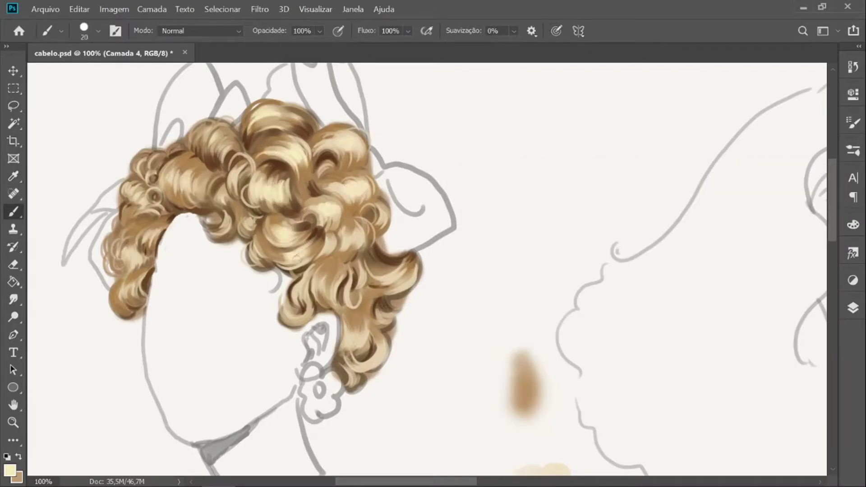
# Step: Turn pen pressure for size back on and paint thin pale yellow strands on the front and crown curls
pyautogui.click(556, 31)
pyautogui.press('[')
pyautogui.press('[')
pyautogui.press('[')
pyautogui.moveTo(138, 206); pyautogui.dragTo(126, 221)
pyautogui.moveTo(159, 192); pyautogui.dragTo(177, 209)
pyautogui.moveTo(204, 155); pyautogui.dragTo(189, 169)
pyautogui.press(']')
pyautogui.press(']')
pyautogui.moveTo(281, 109); pyautogui.dragTo(296, 114)
pyautogui.moveTo(277, 121); pyautogui.dragTo(302, 131)
pyautogui.moveTo(294, 112)
pyautogui.mouseDown()
pyautogui.moveTo(312, 127)
pyautogui.moveTo(262, 117)
pyautogui.mouseUp()
# Step: Sample a tone from the top crown curl and shade that curl's front edge with the brush at 15 px
pyautogui.keyDown('alt'); pyautogui.click(289, 115); pyautogui.keyUp('alt')
pyautogui.press(']')
pyautogui.press(']')
pyautogui.press(']')
pyautogui.press(']')
pyautogui.moveTo(254, 120); pyautogui.dragTo(245, 138)
# Step: Sample a mid brown beside the crown and refine the lower back curls with the brush at 8 px
pyautogui.keyDown('alt'); pyautogui.click(231, 132); pyautogui.keyUp('alt')
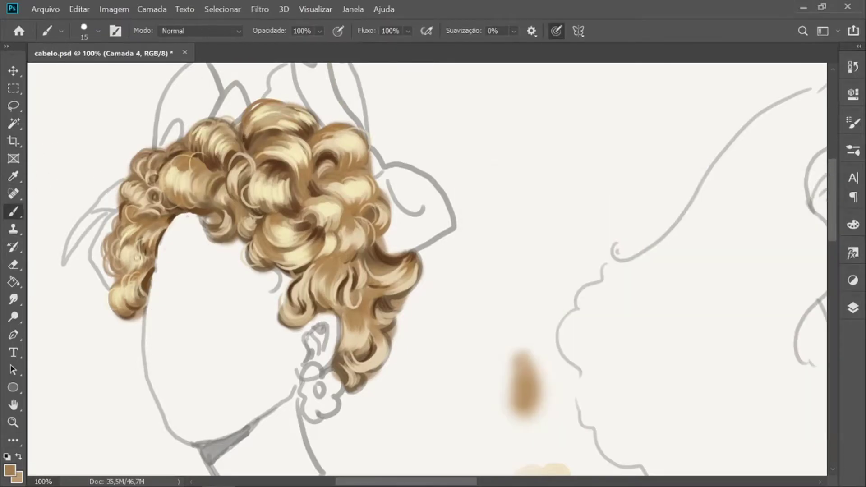
pyautogui.hotkey('ctrl', '-')
pyautogui.press('[')
pyautogui.press('[')
pyautogui.press('[')
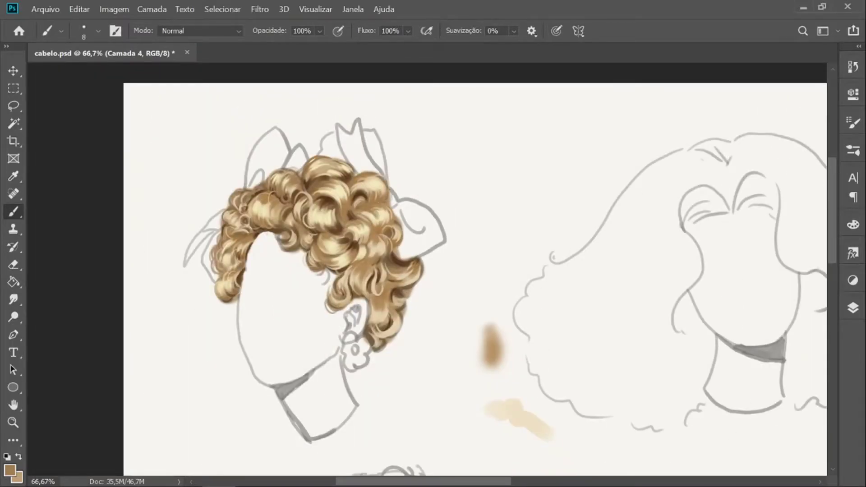
pyautogui.moveTo(401, 282); pyautogui.dragTo(383, 289)
pyautogui.click(556, 31)
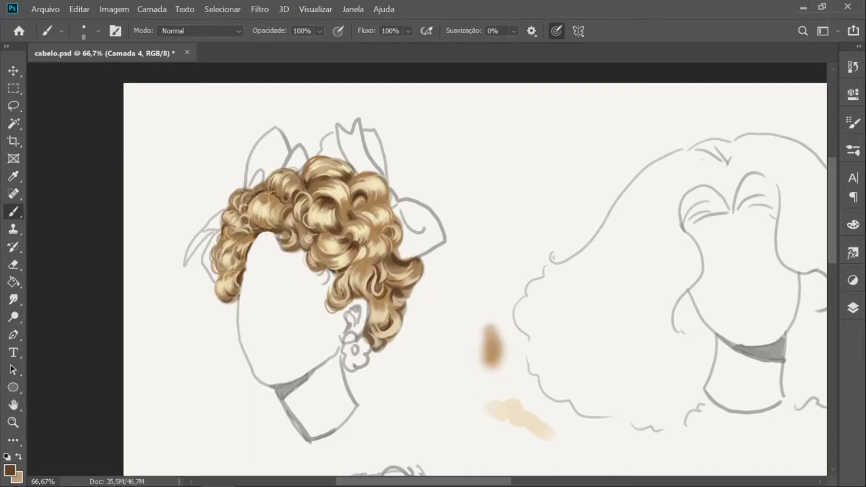
# Step: Sample a light brown and a cream from the curls and paint a fine light strand on the lower back curls
pyautogui.keyDown('alt'); pyautogui.click(371, 234); pyautogui.keyUp('alt')
pyautogui.press(']')
pyautogui.press(']')
pyautogui.press(']')
pyautogui.press(']')
pyautogui.press(']')
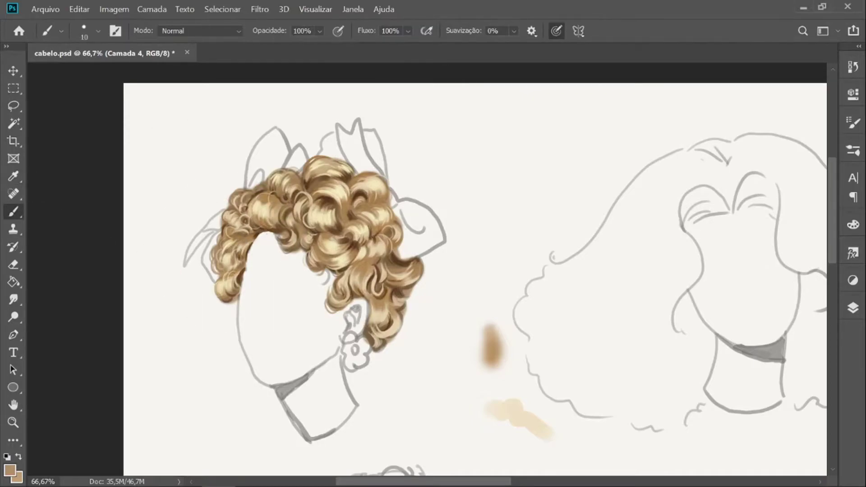
pyautogui.press('[')
pyautogui.press('[')
pyautogui.press('[')
pyautogui.keyDown('alt'); pyautogui.click(330, 177); pyautogui.keyUp('alt')
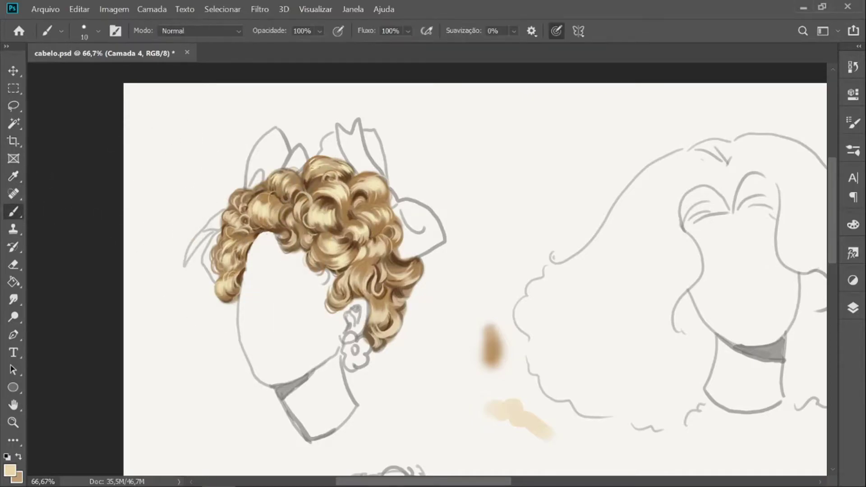
pyautogui.press('[')
pyautogui.moveTo(407, 283); pyautogui.dragTo(393, 294)
# Step: Pick a light blue and block in the bow behind the head and the base of its upper ribbons
pyautogui.click(10, 470)
pyautogui.click(659, 283)
pyautogui.moveTo(497, 255); pyautogui.dragTo(485, 233)
pyautogui.click(786, 201)
pyautogui.press(']')
pyautogui.press(']')
pyautogui.press(']')
pyautogui.moveTo(390, 192)
pyautogui.mouseDown()
pyautogui.moveTo(403, 247)
pyautogui.moveTo(408, 225)
pyautogui.moveTo(429, 243)
pyautogui.mouseUp()
pyautogui.moveTo(381, 172)
pyautogui.mouseDown()
pyautogui.moveTo(375, 132)
pyautogui.moveTo(356, 164)
pyautogui.mouseUp()
# Step: Pick another light blue tone and paint the upper ribbon loop and the large lower loop of the bow
pyautogui.click(9, 471)
pyautogui.click(487, 219)
pyautogui.click(786, 201)
pyautogui.moveTo(340, 129)
pyautogui.mouseDown()
pyautogui.moveTo(365, 171)
pyautogui.moveTo(327, 155)
pyautogui.mouseUp()
pyautogui.press(']')
pyautogui.press(']')
pyautogui.moveTo(424, 213); pyautogui.dragTo(406, 204)
pyautogui.moveTo(441, 229); pyautogui.dragTo(413, 254)
# Step: Pick a shading blue and, with a smaller brush, paint folds on the bow's lower loop and upper ribbons
pyautogui.click(10, 470)
pyautogui.click(480, 210)
pyautogui.click(787, 201)
pyautogui.press('[')
pyautogui.press('[')
pyautogui.press('[')
pyautogui.moveTo(391, 204); pyautogui.dragTo(401, 246)
pyautogui.keyDown('alt'); pyautogui.click(410, 229); pyautogui.keyUp('alt')
pyautogui.moveTo(411, 217); pyautogui.dragTo(401, 252)
pyautogui.keyDown('alt'); pyautogui.click(440, 239); pyautogui.keyUp('alt')
pyautogui.moveTo(338, 125)
pyautogui.mouseDown()
pyautogui.moveTo(348, 157)
pyautogui.moveTo(380, 154)
pyautogui.moveTo(326, 146)
pyautogui.moveTo(345, 154)
pyautogui.mouseUp()
# Step: Adjust the blue foreground colour and paint shading along the bow's rear upper ribbon
pyautogui.click(10, 471)
pyautogui.click(425, 221)
pyautogui.click(788, 201)
pyautogui.press(']')
pyautogui.press(']')
pyautogui.click(10, 471)
pyautogui.click(789, 201)
pyautogui.press('[')
pyautogui.press('[')
pyautogui.moveTo(361, 131); pyautogui.dragTo(378, 170)
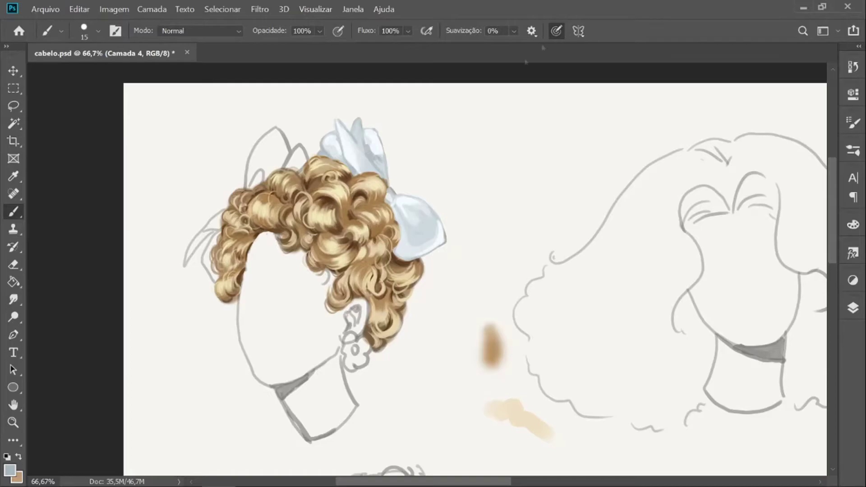
# Step: Pick a darker blue-grey and paint shadows where the bow's lower loop meets the hair
pyautogui.press(']')
pyautogui.click(10, 470)
pyautogui.click(487, 284)
pyautogui.click(788, 201)
pyautogui.moveTo(396, 250); pyautogui.dragTo(401, 257)
pyautogui.moveTo(397, 205); pyautogui.dragTo(403, 217)
pyautogui.click(556, 30)
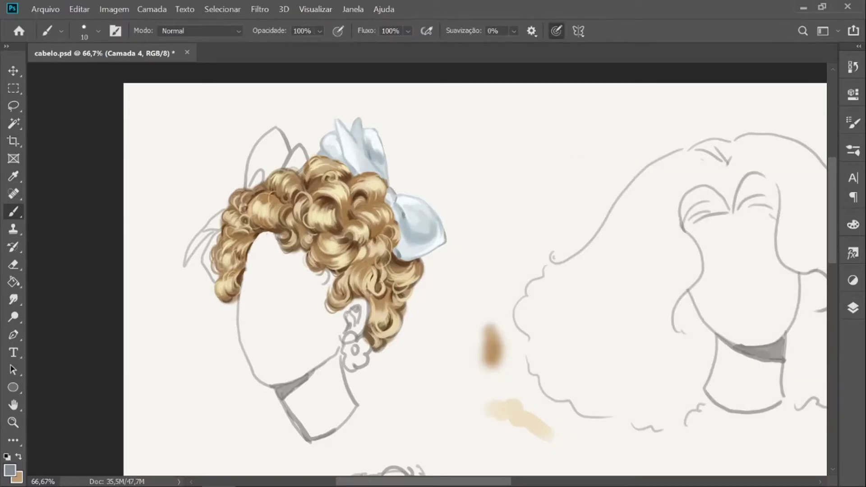
# Step: Pick lighter blue-grey tones and refine the bow's folds and pointed upper ribbon tips
pyautogui.click(10, 471)
pyautogui.click(471, 194)
pyautogui.click(788, 201)
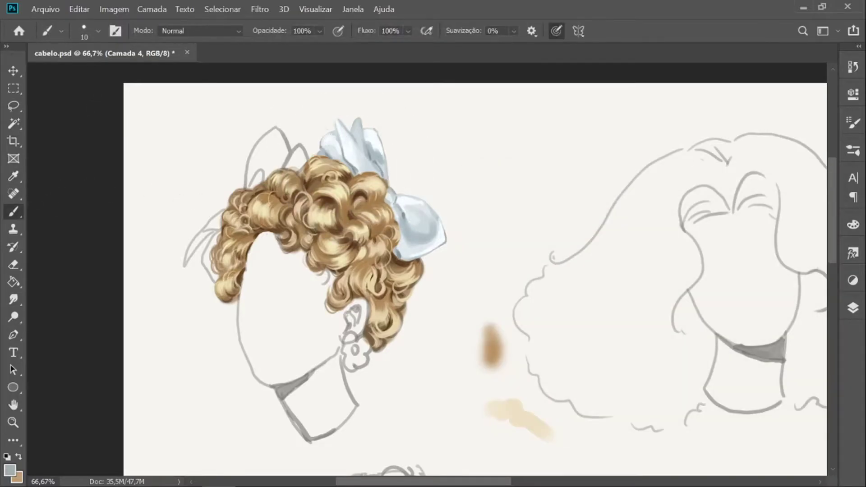
pyautogui.click(10, 470)
pyautogui.click(483, 282)
pyautogui.click(788, 201)
# Step: Sample tones from the crown curls and paint fine strands across the central curls
pyautogui.keyDown('alt'); pyautogui.click(371, 184); pyautogui.keyUp('alt')
pyautogui.moveTo(370, 211)
pyautogui.mouseDown()
pyautogui.moveTo(378, 230)
pyautogui.moveTo(364, 210)
pyautogui.moveTo(325, 230)
pyautogui.mouseUp()
pyautogui.keyDown('alt'); pyautogui.click(360, 199); pyautogui.keyUp('alt')
pyautogui.keyDown('alt'); pyautogui.click(325, 219); pyautogui.keyUp('alt')
# Step: Sample a dark brown from the crown and paint loose flyaway strands along the lower back, nape and crown outline
pyautogui.keyDown('alt'); pyautogui.click(333, 153); pyautogui.keyUp('alt')
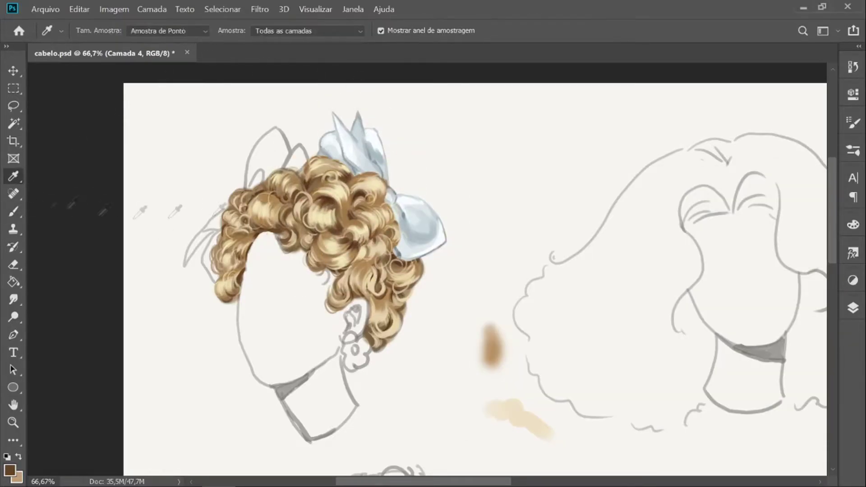
pyautogui.moveTo(397, 245); pyautogui.dragTo(406, 259)
pyautogui.moveTo(421, 270); pyautogui.dragTo(409, 289)
pyautogui.moveTo(405, 311); pyautogui.dragTo(393, 337)
pyautogui.moveTo(293, 172); pyautogui.dragTo(304, 164)
# Step: Sample brown tones from the front curls and paint loose thin strands at the front outline and hairline curls
pyautogui.keyDown('alt'); pyautogui.click(240, 191); pyautogui.keyUp('alt')
pyautogui.moveTo(206, 278); pyautogui.dragTo(217, 287)
pyautogui.keyDown('alt'); pyautogui.click(266, 210); pyautogui.keyUp('alt')
pyautogui.moveTo(273, 187); pyautogui.dragTo(281, 201)
# Step: Paint fine loose curl strands in cream and the swatch brown along the front crown and the back outline
pyautogui.click(10, 470)
pyautogui.click(496, 210)
pyautogui.click(787, 201)
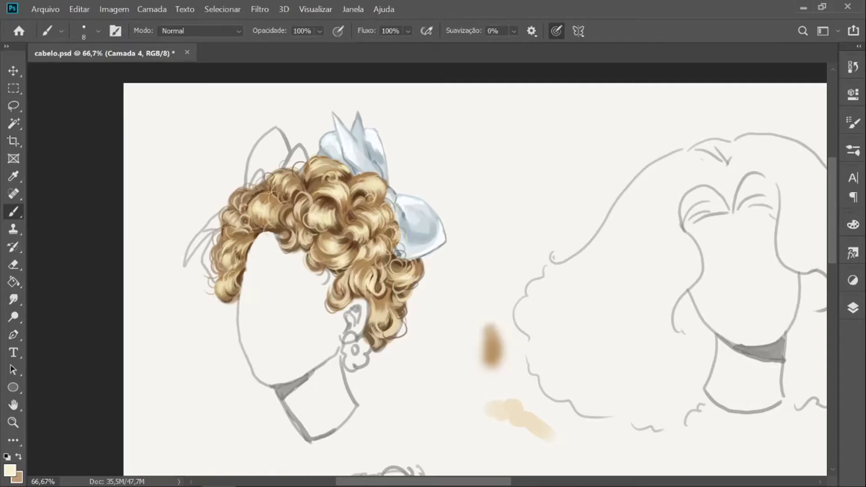
pyautogui.keyDown('alt'); pyautogui.click(492, 351); pyautogui.keyUp('alt')
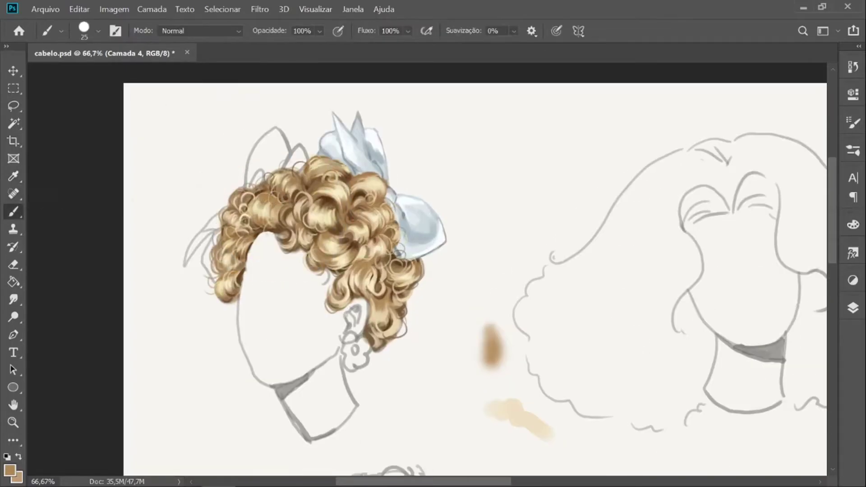
pyautogui.moveTo(294, 172); pyautogui.dragTo(302, 163)
pyautogui.moveTo(396, 247); pyautogui.dragTo(403, 253)
pyautogui.moveTo(413, 292); pyautogui.dragTo(404, 305)
# Step: Choose a blue-grey tone and paint the base of the two ribbon tails beside the front curls
pyautogui.keyDown('alt'); pyautogui.click(185, 263); pyautogui.keyUp('alt')
pyautogui.press('[')
pyautogui.press('[')
pyautogui.moveTo(199, 233); pyautogui.dragTo(184, 267)
pyautogui.click(10, 470)
pyautogui.click(502, 290)
pyautogui.click(784, 202)
pyautogui.moveTo(216, 230); pyautogui.dragTo(187, 261)
pyautogui.moveTo(214, 234)
pyautogui.mouseDown()
pyautogui.moveTo(211, 276)
pyautogui.moveTo(202, 266)
pyautogui.mouseUp()
# Step: Sample light blue from the finished bow and fill the front ribbon tails and the front bow loop
pyautogui.click(556, 30)
pyautogui.keyDown('alt'); pyautogui.click(362, 165); pyautogui.keyUp('alt')
pyautogui.press(']')
pyautogui.moveTo(218, 216)
pyautogui.mouseDown()
pyautogui.moveTo(186, 252)
pyautogui.moveTo(205, 266)
pyautogui.mouseUp()
pyautogui.moveTo(211, 246); pyautogui.dragTo(214, 279)
pyautogui.moveTo(251, 183); pyautogui.dragTo(283, 163)
pyautogui.moveTo(299, 148)
pyautogui.mouseDown()
pyautogui.moveTo(251, 186)
pyautogui.moveTo(272, 165)
pyautogui.mouseUp()
# Step: Sample tones from the front loop and its base, and shade the upper ribbon tail and the loop's inner fold
pyautogui.keyDown('alt'); pyautogui.click(288, 143); pyautogui.keyUp('alt')
pyautogui.click(556, 30)
pyautogui.press(']')
pyautogui.press(']')
pyautogui.moveTo(223, 209)
pyautogui.mouseDown()
pyautogui.moveTo(186, 257)
pyautogui.moveTo(208, 217)
pyautogui.mouseUp()
pyautogui.press('e')
pyautogui.press('b')
pyautogui.keyDown('alt'); pyautogui.click(255, 180); pyautogui.keyUp('alt')
pyautogui.press('[')
pyautogui.press('[')
pyautogui.press('[')
pyautogui.press('[')
pyautogui.click(556, 30)
pyautogui.moveTo(265, 162); pyautogui.dragTo(252, 181)
# Step: Choose a near-white tone, sample light blues from the back bow and paint a highlight near the front loop's tip
pyautogui.click(10, 471)
pyautogui.click(504, 304)
pyautogui.click(801, 190)
pyautogui.keyDown('alt'); pyautogui.click(373, 135); pyautogui.keyUp('alt')
pyautogui.keyDown('alt'); pyautogui.click(350, 131); pyautogui.keyUp('alt')
pyautogui.press(']')
pyautogui.moveTo(271, 130); pyautogui.dragTo(269, 145)
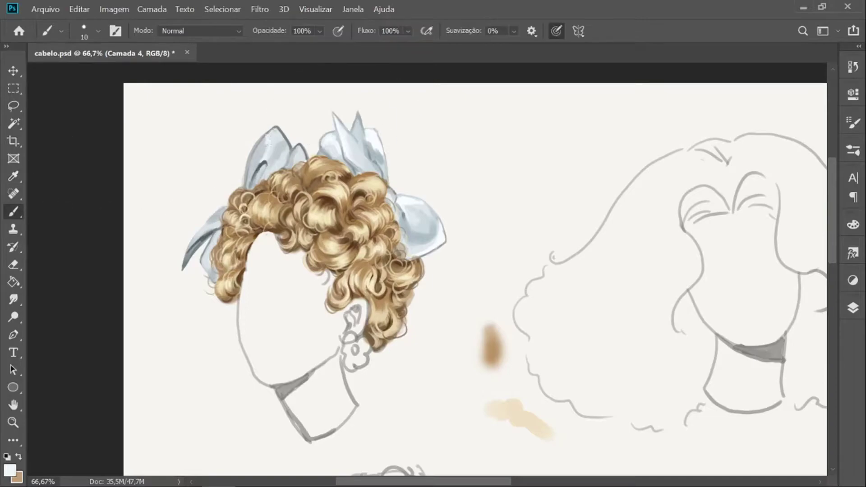
# Step: Sample a pale tone from the back bow and lighten the front loop's fold and the ribbon tails
pyautogui.click(556, 31)
pyautogui.keyDown('alt'); pyautogui.click(373, 134); pyautogui.keyUp('alt')
pyautogui.moveTo(260, 162); pyautogui.dragTo(256, 168)
pyautogui.moveTo(222, 225); pyautogui.dragTo(209, 233)
pyautogui.moveTo(208, 271); pyautogui.dragTo(214, 278)
# Step: Sample a tone from the front crown curls and paint over the edges where hair meets the front bow and ribbon tails
pyautogui.click(556, 30)
pyautogui.keyDown('alt'); pyautogui.click(271, 186); pyautogui.keyUp('alt')
pyautogui.press(']')
pyautogui.press(']')
pyautogui.press(']')
pyautogui.click(556, 31)
pyautogui.moveTo(262, 179); pyautogui.dragTo(280, 172)
pyautogui.moveTo(227, 204); pyautogui.dragTo(220, 226)
pyautogui.moveTo(212, 253); pyautogui.dragTo(211, 269)
# Step: Sample cream from the swatch and paint a light strand on the lower curls near the ear
pyautogui.click(556, 31)
pyautogui.press('[')
pyautogui.press('[')
pyautogui.press('[')
pyautogui.press('[')
pyautogui.press('[')
pyautogui.keyDown('alt'); pyautogui.click(265, 174); pyautogui.keyUp('alt')
pyautogui.press(']')
pyautogui.press(']')
pyautogui.press(']')
pyautogui.press(']')
pyautogui.press(']')
pyautogui.press(']')
pyautogui.press(']')
pyautogui.press(']')
pyautogui.hotkey('ctrl', '-')
pyautogui.keyDown('alt'); pyautogui.click(350, 222); pyautogui.keyUp('alt')
pyautogui.press('[')
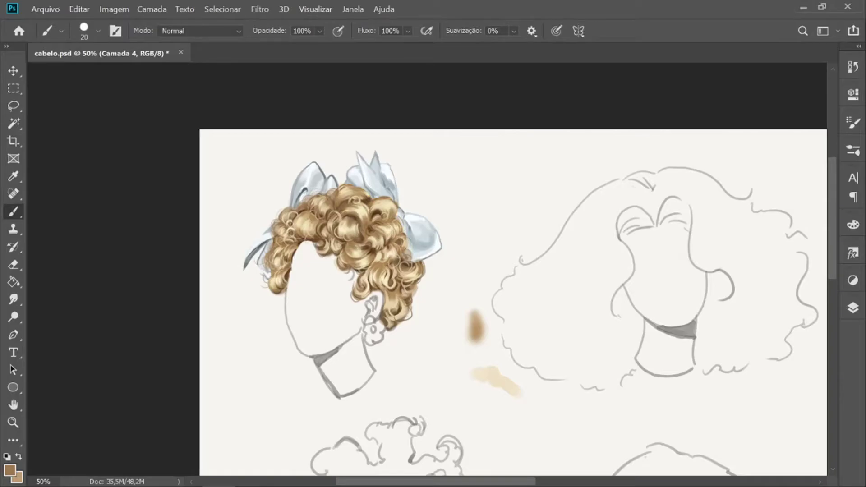
pyautogui.press('[')
pyautogui.press('[')
pyautogui.press('[')
pyautogui.keyDown('alt'); pyautogui.click(490, 375); pyautogui.keyUp('alt')
pyautogui.moveTo(370, 265); pyautogui.dragTo(375, 278)
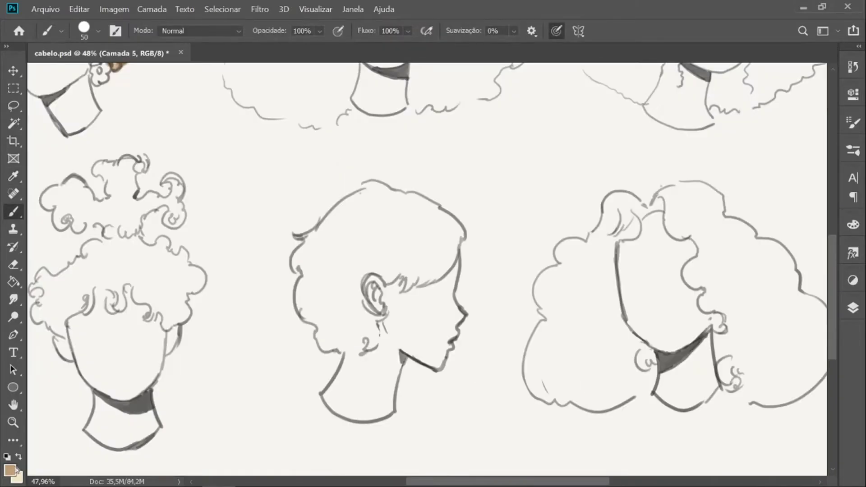
# Step: Block in the short profile hairstyle with a flat muted teal up to the sketch outline and around the ear
pyautogui.click(10, 471)
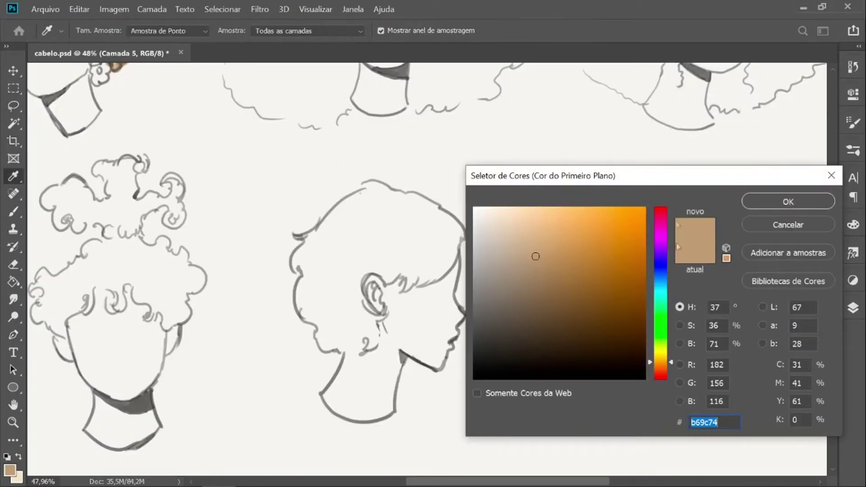
pyautogui.click(660, 299)
pyautogui.moveTo(536, 304); pyautogui.dragTo(523, 291)
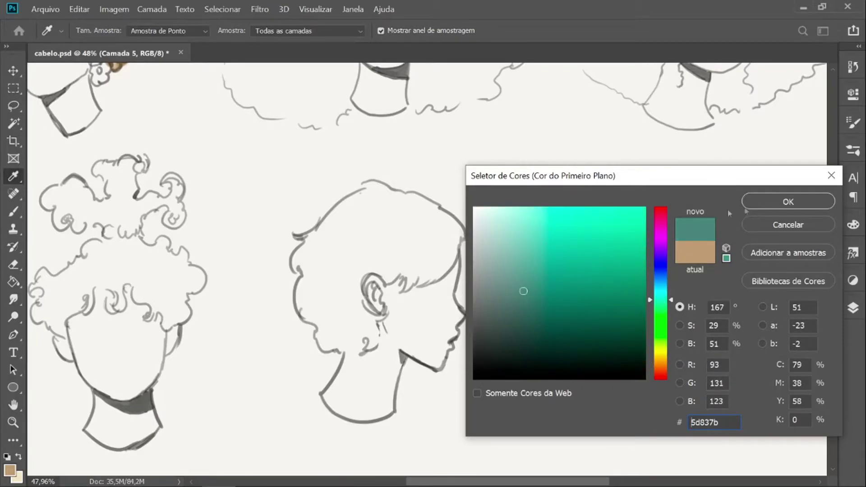
pyautogui.click(787, 202)
pyautogui.moveTo(323, 234)
pyautogui.mouseDown()
pyautogui.moveTo(365, 192)
pyautogui.moveTo(300, 237)
pyautogui.moveTo(342, 223)
pyautogui.moveTo(297, 267)
pyautogui.moveTo(306, 311)
pyautogui.moveTo(336, 349)
pyautogui.moveTo(372, 342)
pyautogui.moveTo(383, 271)
pyautogui.moveTo(444, 263)
pyautogui.moveTo(428, 203)
pyautogui.moveTo(363, 190)
pyautogui.moveTo(406, 225)
pyautogui.moveTo(448, 230)
pyautogui.moveTo(406, 257)
pyautogui.moveTo(327, 235)
pyautogui.moveTo(320, 270)
pyautogui.moveTo(358, 279)
pyautogui.moveTo(361, 333)
pyautogui.moveTo(323, 297)
pyautogui.mouseUp()
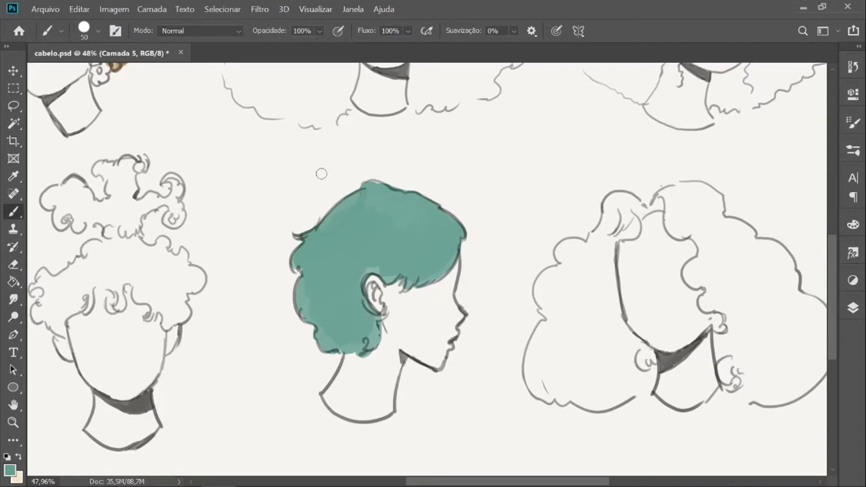
pyautogui.moveTo(365, 272)
pyautogui.mouseDown()
pyautogui.moveTo(378, 317)
pyautogui.moveTo(373, 337)
pyautogui.mouseUp()
# Step: Choose a brighter teal and paint broad light areas across the crown, back and nape of the short hair
pyautogui.click(11, 473)
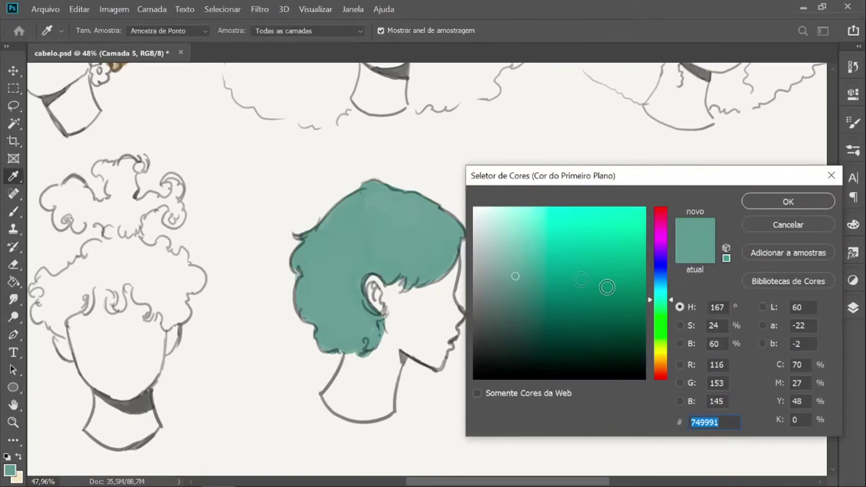
pyautogui.click(523, 251)
pyautogui.click(770, 199)
pyautogui.moveTo(356, 210)
pyautogui.mouseDown()
pyautogui.moveTo(334, 226)
pyautogui.moveTo(428, 252)
pyautogui.mouseUp()
pyautogui.moveTo(325, 284)
pyautogui.mouseDown()
pyautogui.moveTo(332, 309)
pyautogui.moveTo(365, 340)
pyautogui.mouseUp()
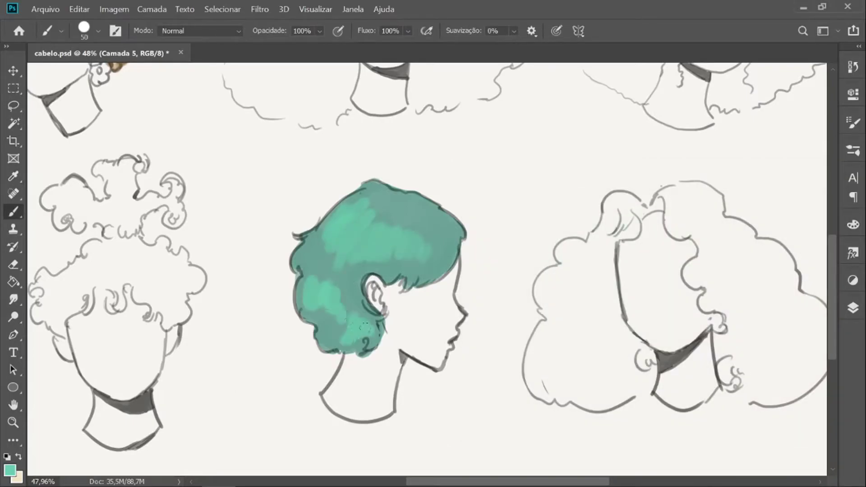
# Step: Choose dark teal 4f736d and shade the hair above and behind the ear on layer Camada 4 copiar
pyautogui.click(11, 472)
pyautogui.click(528, 273)
pyautogui.click(670, 300)
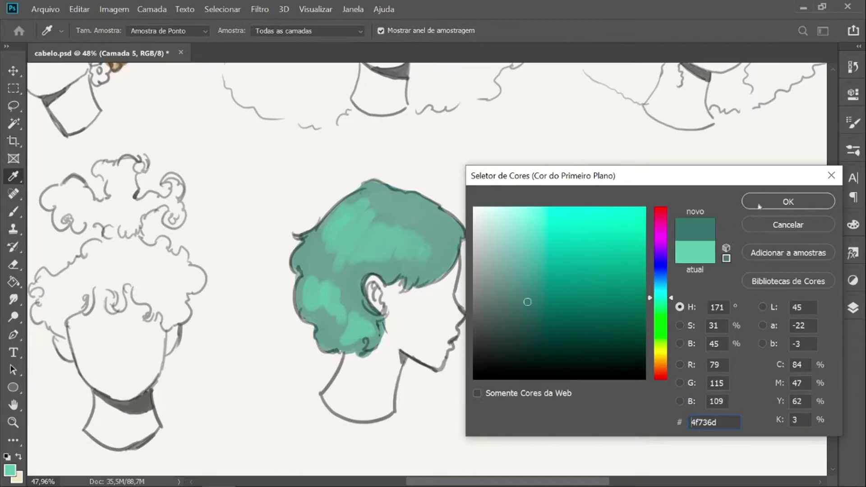
pyautogui.click(773, 202)
pyautogui.click(852, 307)
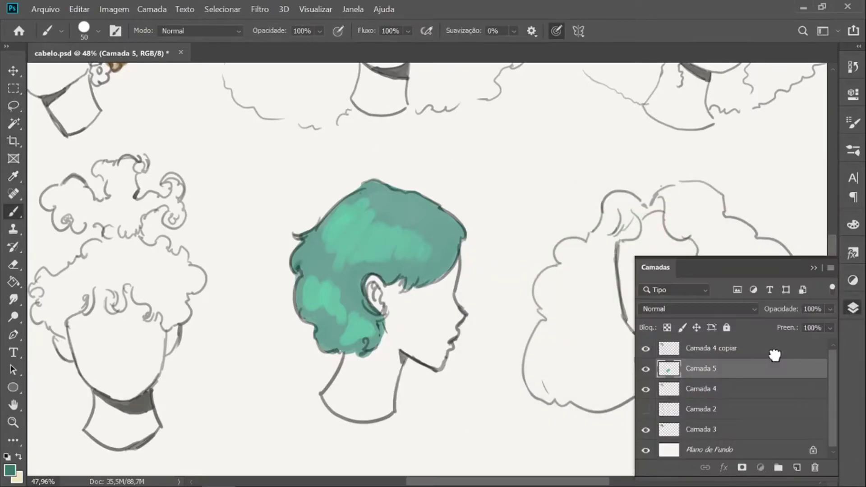
pyautogui.click(772, 352)
pyautogui.moveTo(408, 263); pyautogui.dragTo(405, 261)
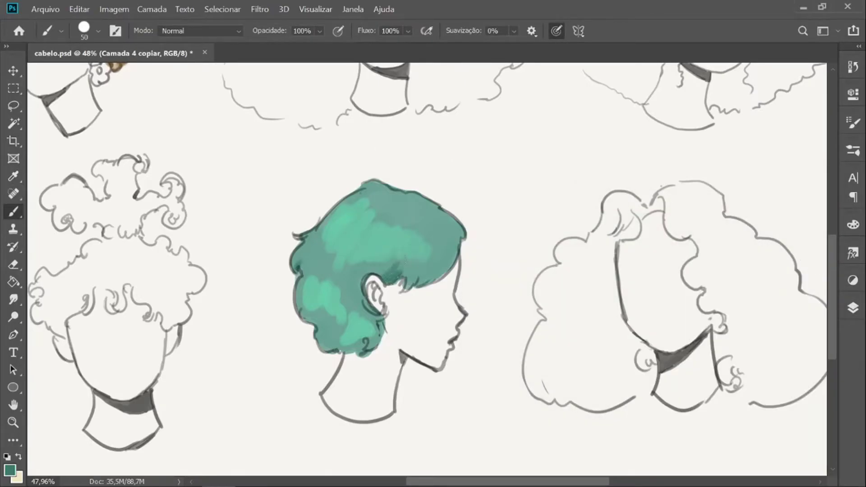
pyautogui.moveTo(359, 284); pyautogui.dragTo(360, 274)
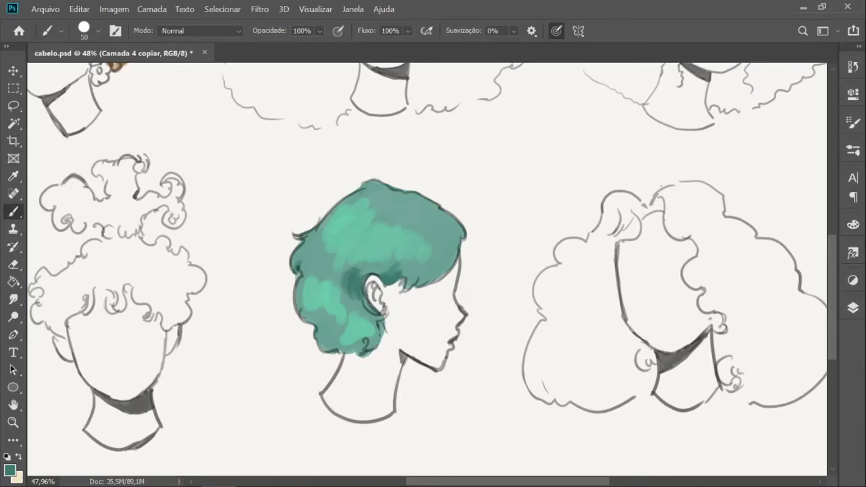
# Step: Paint darker wavy strands across the crown highlight and down through the nape of the teal hair
pyautogui.moveTo(377, 214); pyautogui.dragTo(358, 242)
pyautogui.moveTo(352, 245); pyautogui.dragTo(336, 264)
pyautogui.moveTo(347, 223); pyautogui.dragTo(331, 244)
pyautogui.moveTo(341, 292)
pyautogui.mouseDown()
pyautogui.moveTo(347, 326)
pyautogui.moveTo(339, 350)
pyautogui.moveTo(366, 345)
pyautogui.mouseUp()
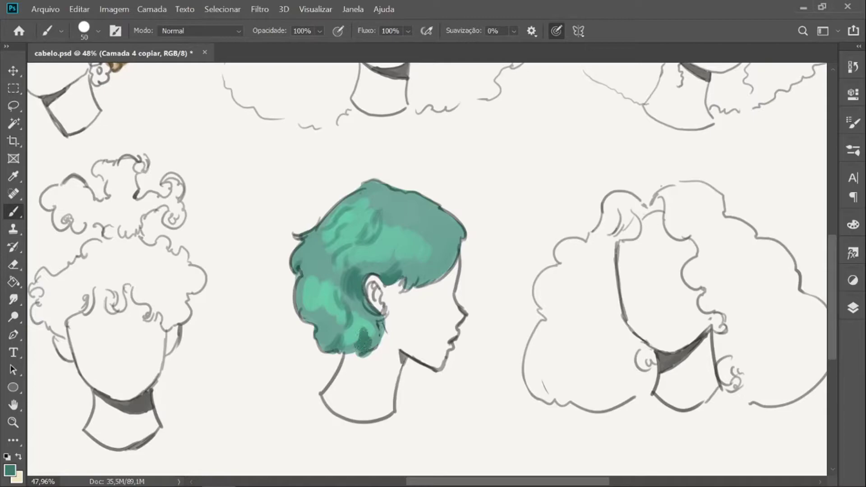
# Step: Paint very dark teal accents above the ear, in the crown and fringe, and along the back edge
pyautogui.keyDown('alt'); pyautogui.click(384, 266); pyautogui.keyUp('alt')
pyautogui.press('[')
pyautogui.moveTo(384, 268); pyautogui.dragTo(405, 275)
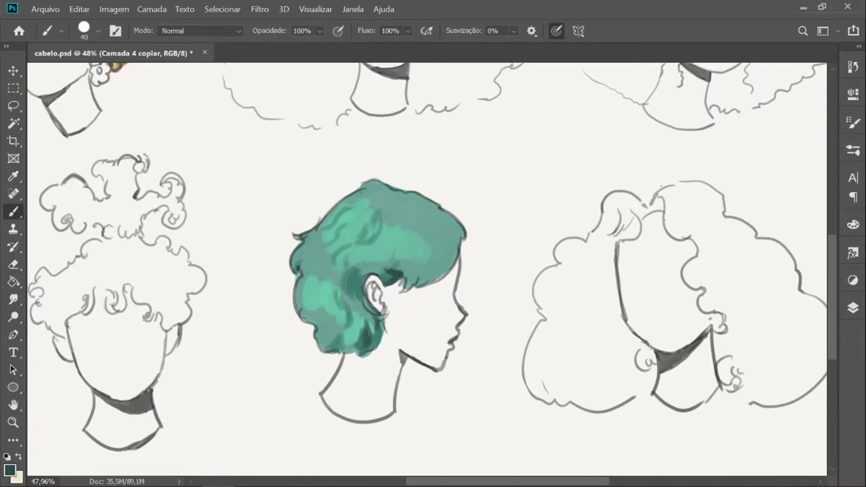
pyautogui.moveTo(374, 212); pyautogui.dragTo(418, 252)
pyautogui.moveTo(300, 267)
pyautogui.mouseDown()
pyautogui.moveTo(309, 285)
pyautogui.moveTo(309, 264)
pyautogui.mouseUp()
pyautogui.moveTo(320, 304)
pyautogui.mouseDown()
pyautogui.moveTo(317, 334)
pyautogui.moveTo(306, 322)
pyautogui.mouseUp()
# Step: Sample a mid teal from the nape and paint pointed strands along the back outline and in the fringe
pyautogui.click(14, 176)
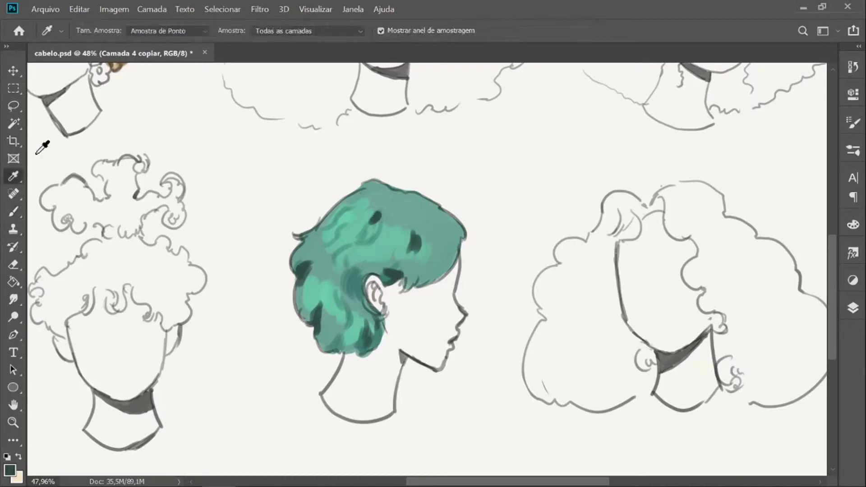
pyautogui.click(386, 308)
pyautogui.press('b')
pyautogui.moveTo(310, 323)
pyautogui.mouseDown()
pyautogui.moveTo(293, 308)
pyautogui.moveTo(321, 276)
pyautogui.moveTo(329, 284)
pyautogui.moveTo(321, 321)
pyautogui.mouseUp()
pyautogui.moveTo(323, 326); pyautogui.dragTo(309, 341)
pyautogui.moveTo(413, 271); pyautogui.dragTo(403, 288)
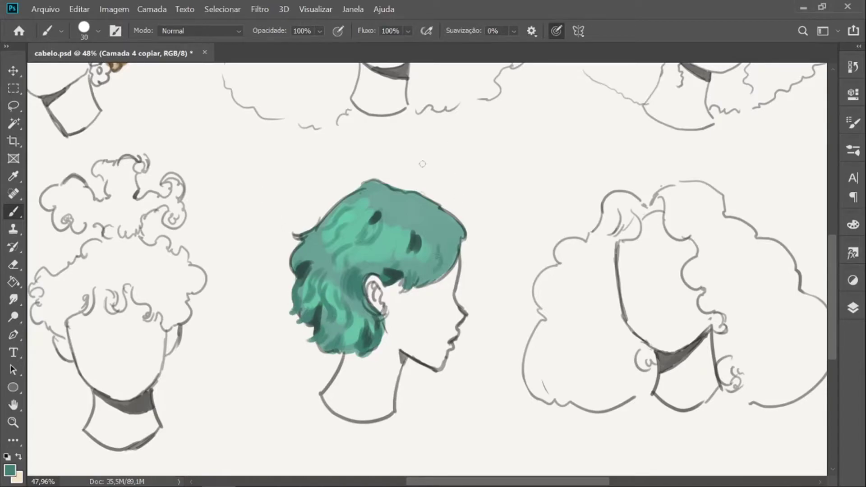
# Step: Sample a lighter teal from the back outline and paint wavy strands along the crown, back and behind the ear
pyautogui.keyDown('alt'); pyautogui.click(298, 255); pyautogui.keyUp('alt')
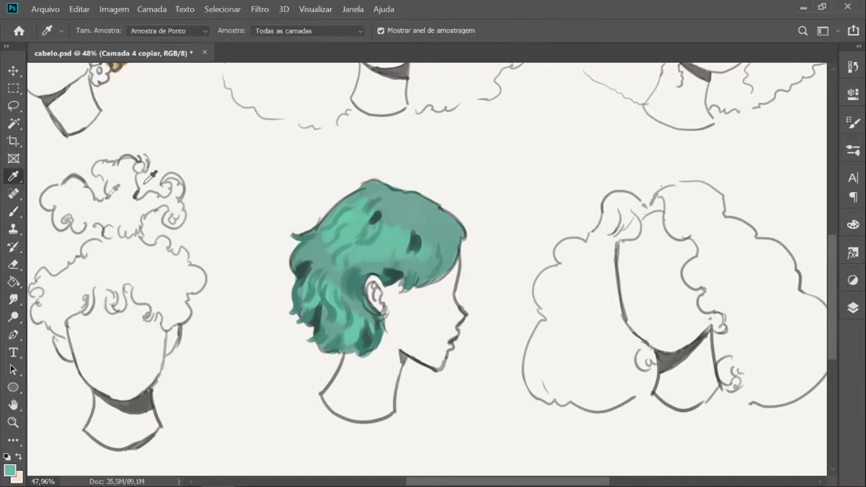
pyautogui.moveTo(369, 189); pyautogui.dragTo(322, 220)
pyautogui.moveTo(334, 274); pyautogui.dragTo(320, 315)
pyautogui.moveTo(361, 267); pyautogui.dragTo(352, 288)
# Step: Choose a light mint green and paint highlight strands over the fringe, crown, ear area and back waves
pyautogui.click(11, 472)
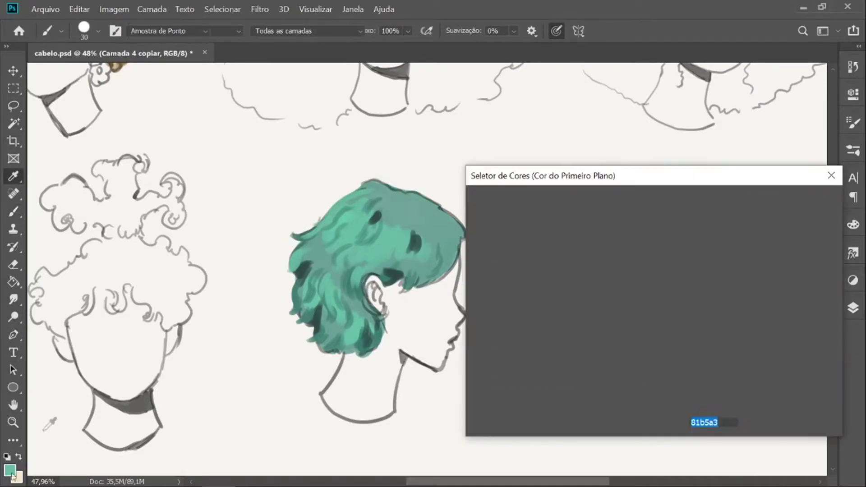
pyautogui.click(755, 203)
pyautogui.moveTo(391, 241); pyautogui.dragTo(354, 292)
pyautogui.moveTo(431, 239); pyautogui.dragTo(426, 257)
pyautogui.moveTo(444, 224); pyautogui.dragTo(452, 260)
pyautogui.moveTo(377, 205); pyautogui.dragTo(361, 236)
pyautogui.moveTo(345, 237)
pyautogui.mouseDown()
pyautogui.moveTo(314, 274)
pyautogui.moveTo(315, 294)
pyautogui.mouseUp()
pyautogui.moveTo(304, 282); pyautogui.dragTo(295, 301)
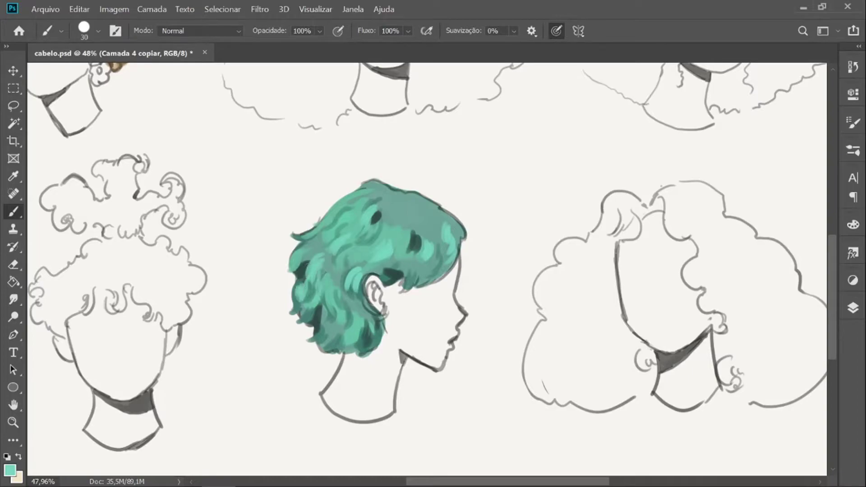
# Step: Sample light and dark teals from the hair and refine the lower back and nape strands with highlights and shadows
pyautogui.moveTo(335, 321); pyautogui.dragTo(317, 338)
pyautogui.keyDown('alt'); pyautogui.click(315, 322); pyautogui.keyUp('alt')
pyautogui.moveTo(359, 319); pyautogui.dragTo(355, 342)
pyautogui.keyDown('alt'); pyautogui.click(360, 321); pyautogui.keyUp('alt')
pyautogui.moveTo(335, 349)
pyautogui.mouseDown()
pyautogui.moveTo(338, 324)
pyautogui.moveTo(308, 323)
pyautogui.mouseUp()
pyautogui.keyDown('alt'); pyautogui.click(306, 265); pyautogui.keyUp('alt')
pyautogui.moveTo(321, 309)
pyautogui.mouseDown()
pyautogui.moveTo(312, 325)
pyautogui.moveTo(296, 320)
pyautogui.mouseUp()
pyautogui.moveTo(329, 275); pyautogui.dragTo(328, 292)
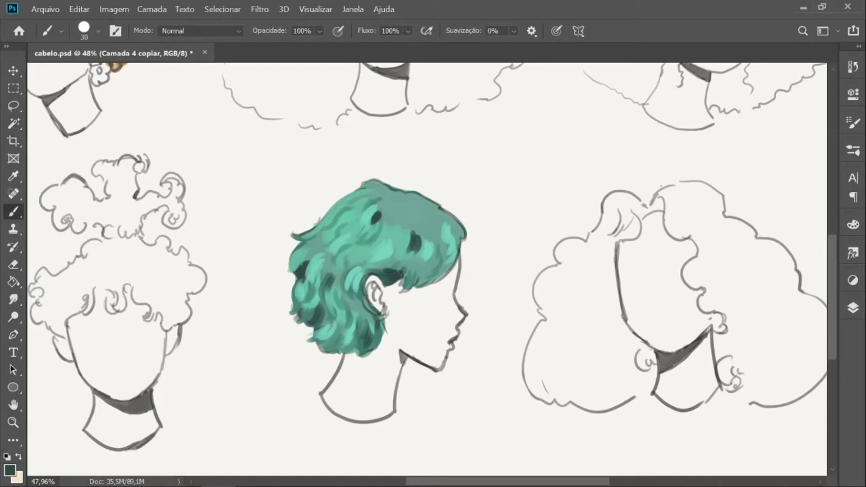
# Step: Enlarge the brush and paint dark teal root shading along the crown and down into the top of the fringe
pyautogui.press(']')
pyautogui.press(']')
pyautogui.press(']')
pyautogui.press(']')
pyautogui.press(']')
pyautogui.press(']')
pyautogui.press(']')
pyautogui.press(']')
pyautogui.press(']')
pyautogui.press(']')
pyautogui.moveTo(437, 186)
pyautogui.mouseDown()
pyautogui.moveTo(401, 203)
pyautogui.moveTo(359, 207)
pyautogui.mouseUp()
pyautogui.hotkey('ctrl', 'z')
pyautogui.hotkey('ctrl', 'z')
pyautogui.moveTo(399, 199)
pyautogui.mouseDown()
pyautogui.moveTo(384, 220)
pyautogui.moveTo(404, 227)
pyautogui.mouseUp()
pyautogui.moveTo(441, 213)
pyautogui.mouseDown()
pyautogui.moveTo(435, 234)
pyautogui.moveTo(451, 242)
pyautogui.mouseUp()
pyautogui.moveTo(442, 208)
pyautogui.mouseDown()
pyautogui.moveTo(429, 226)
pyautogui.moveTo(361, 194)
pyautogui.mouseUp()
pyautogui.moveTo(376, 192); pyautogui.dragTo(351, 208)
# Step: Sample a lighter teal, reduce the brush to 45, enable pressure-controlled size and paint strands over the dark front crown
pyautogui.keyDown('alt'); pyautogui.click(328, 258); pyautogui.keyUp('alt')
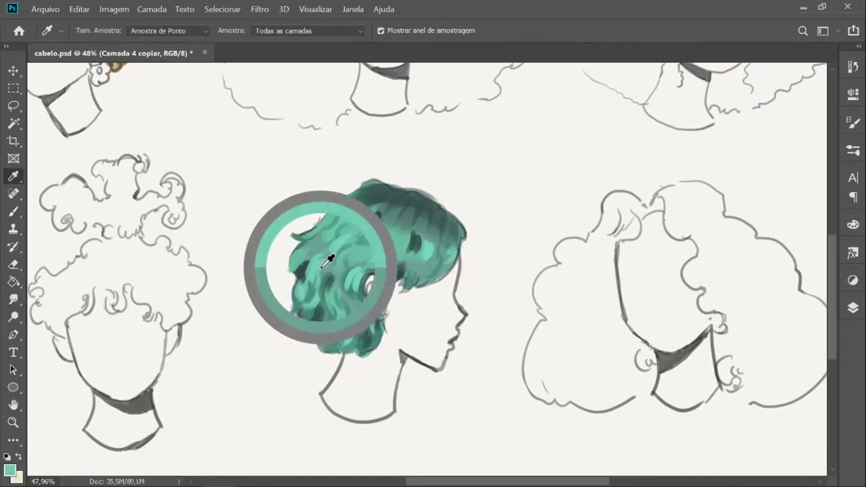
pyautogui.press('[')
pyautogui.press('[')
pyautogui.press('[')
pyautogui.press('[')
pyautogui.press('[')
pyautogui.click(556, 32)
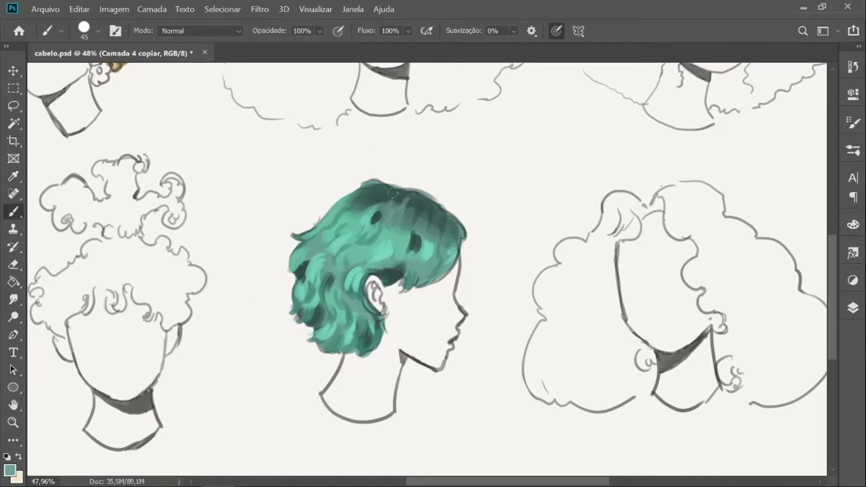
pyautogui.moveTo(429, 215)
pyautogui.mouseDown()
pyautogui.moveTo(444, 237)
pyautogui.moveTo(467, 239)
pyautogui.mouseUp()
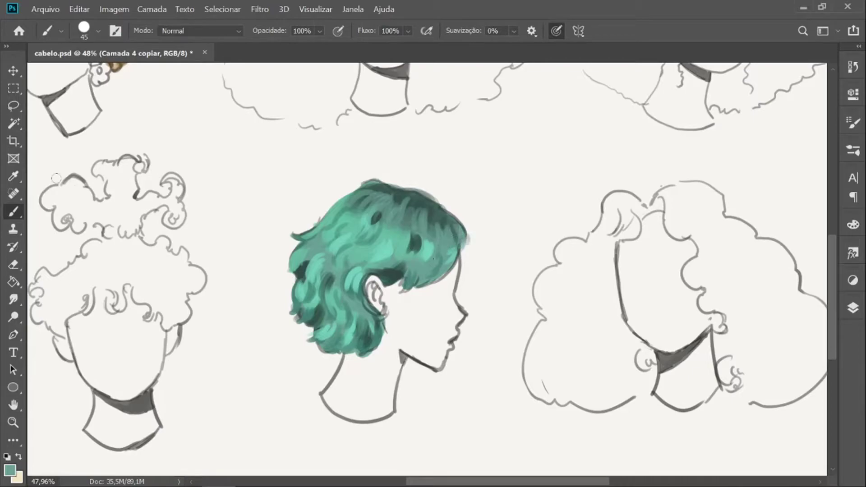
# Step: Sample mid and dark teals from the hair to paint strands above the ear and shadow strands through the nape waves
pyautogui.keyDown('alt'); pyautogui.click(422, 273); pyautogui.keyUp('alt')
pyautogui.moveTo(402, 271); pyautogui.dragTo(377, 266)
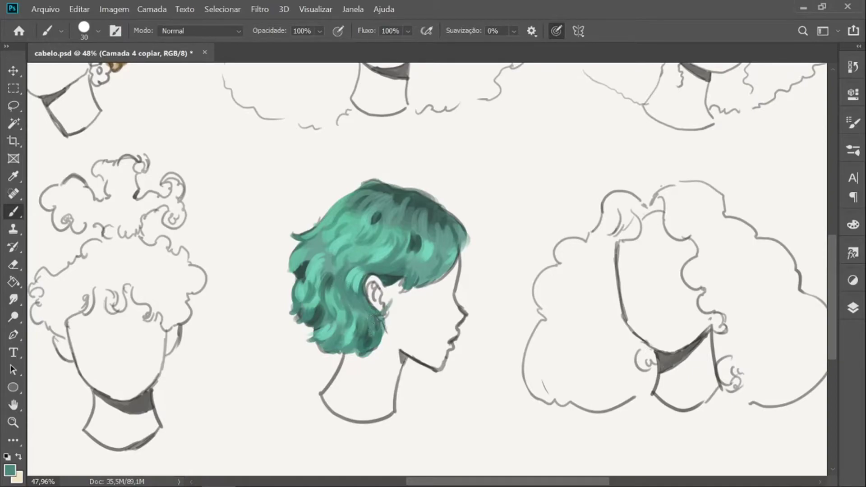
pyautogui.keyDown('alt'); pyautogui.click(317, 315); pyautogui.keyUp('alt')
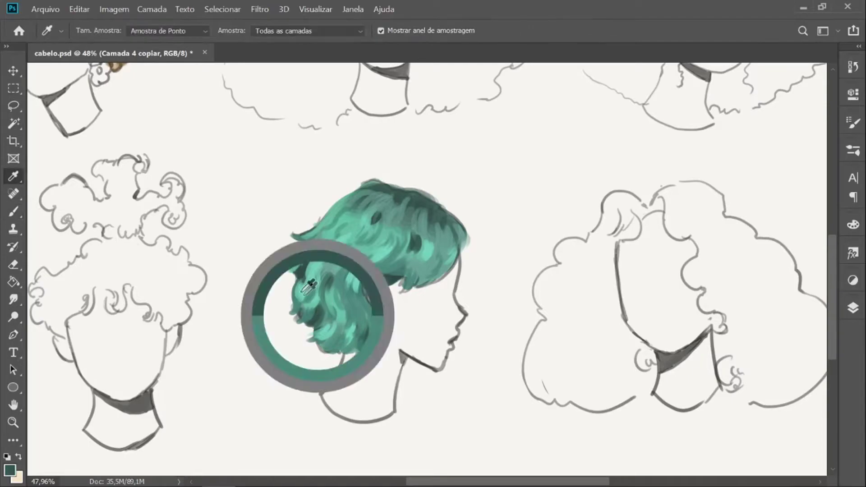
pyautogui.moveTo(333, 353)
pyautogui.mouseDown()
pyautogui.moveTo(345, 334)
pyautogui.moveTo(358, 335)
pyautogui.mouseUp()
pyautogui.moveTo(352, 325); pyautogui.dragTo(339, 299)
# Step: Sample light greens from the hair and pick a darker, more muted teal as the foreground colour
pyautogui.keyDown('alt'); pyautogui.click(386, 247); pyautogui.keyUp('alt')
pyautogui.press('[')
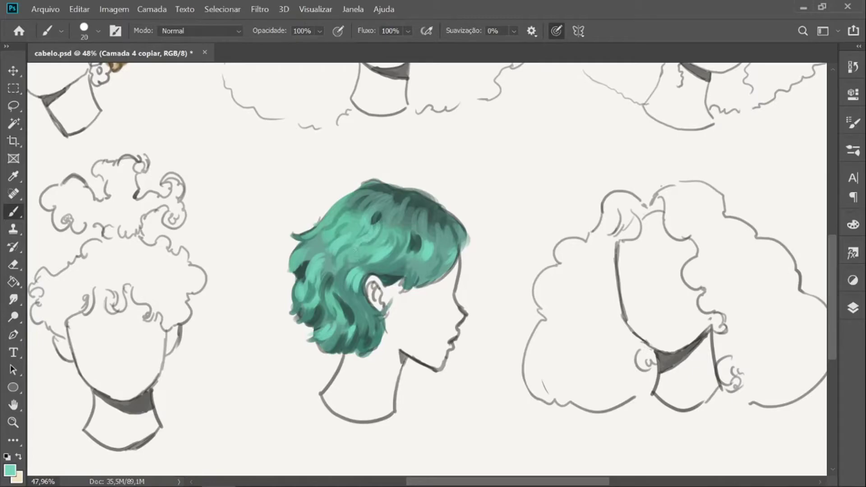
pyautogui.keyDown('alt'); pyautogui.click(317, 247); pyautogui.keyUp('alt')
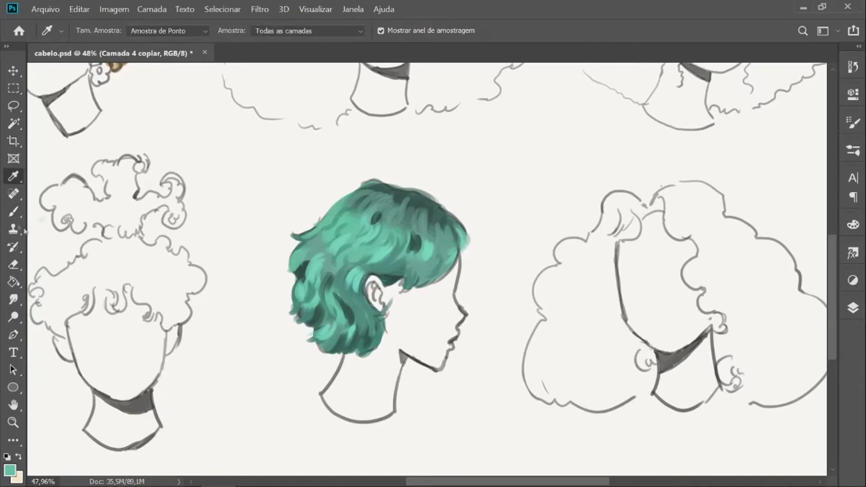
pyautogui.click(9, 470)
pyautogui.click(527, 270)
pyautogui.click(524, 283)
pyautogui.click(671, 303)
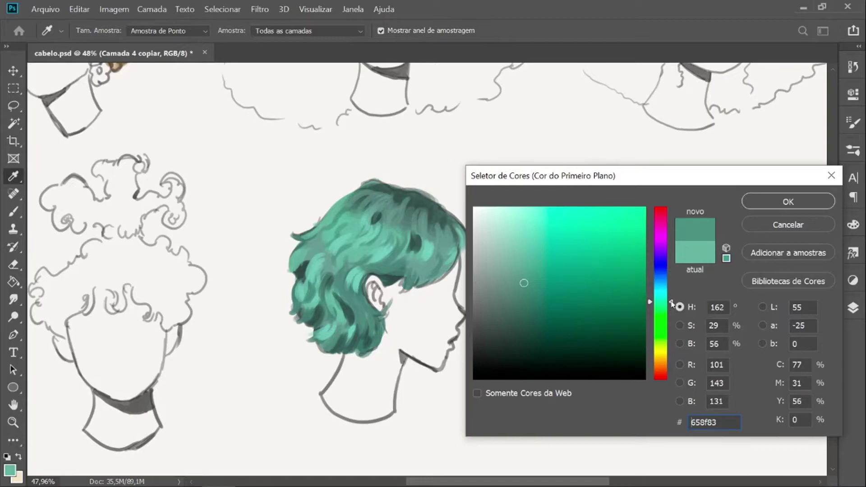
pyautogui.click(788, 202)
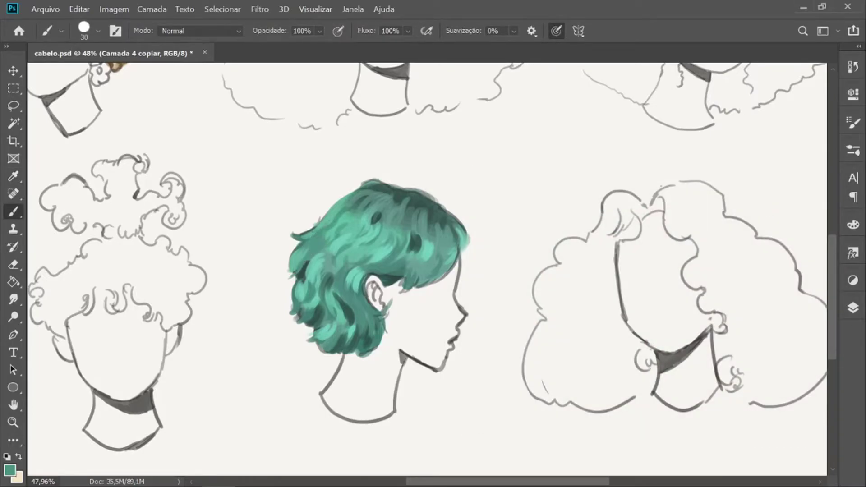
# Step: Sample a darker teal from the hair and paint mid-tone strands over the back waves, crown and area above the ear
pyautogui.keyDown('alt'); pyautogui.click(361, 188); pyautogui.keyUp('alt')
pyautogui.keyDown('alt'); pyautogui.click(338, 296); pyautogui.keyUp('alt')
pyautogui.click(556, 31)
pyautogui.moveTo(325, 261); pyautogui.dragTo(319, 290)
pyautogui.moveTo(339, 254)
pyautogui.mouseDown()
pyautogui.moveTo(336, 292)
pyautogui.moveTo(359, 278)
pyautogui.mouseUp()
pyautogui.moveTo(392, 229); pyautogui.dragTo(400, 258)
pyautogui.moveTo(344, 202); pyautogui.dragTo(325, 226)
pyautogui.moveTo(357, 190)
pyautogui.mouseDown()
pyautogui.moveTo(327, 221)
pyautogui.moveTo(338, 227)
pyautogui.mouseUp()
# Step: Turn off pressure-controlled size and paint mid-teal strands at size 40 along the back outline and through the nape
pyautogui.click(556, 31)
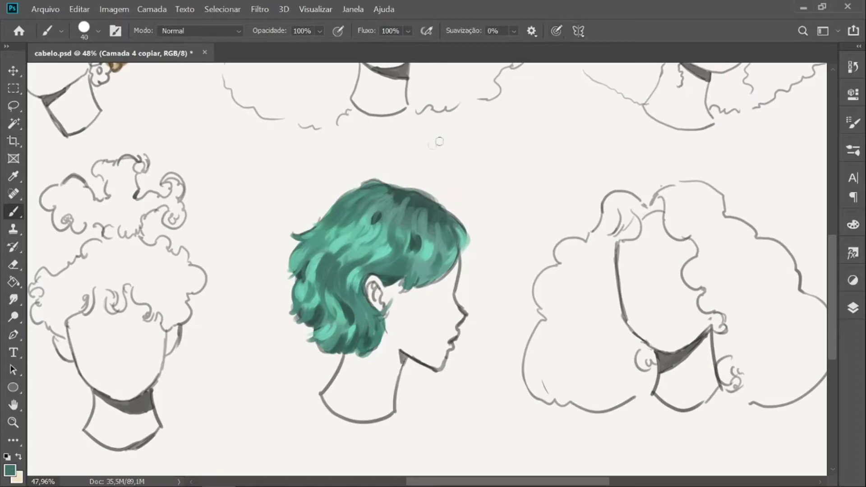
pyautogui.moveTo(288, 279); pyautogui.dragTo(303, 258)
pyautogui.moveTo(299, 301); pyautogui.dragTo(289, 280)
pyautogui.moveTo(330, 319)
pyautogui.mouseDown()
pyautogui.moveTo(316, 341)
pyautogui.moveTo(359, 315)
pyautogui.mouseUp()
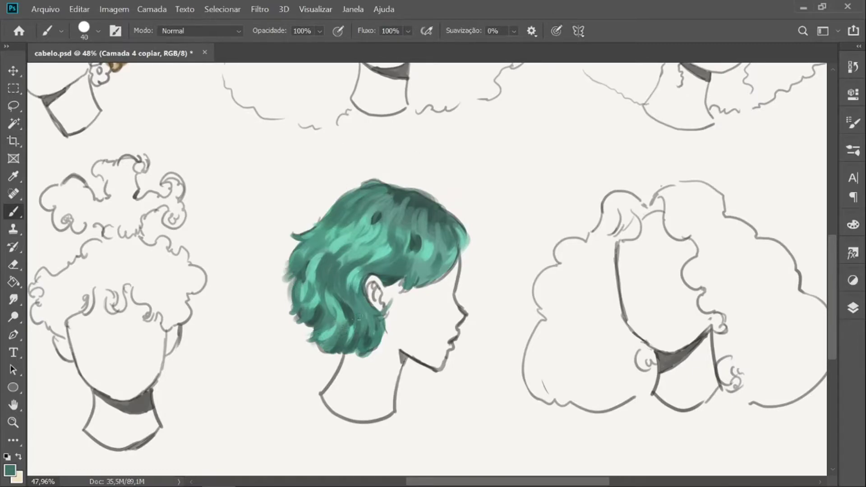
# Step: Sample light mint, choose the Soft Round 100 1 brush with pressure-controlled size, and undo the test strokes on the blank canvas
pyautogui.click(14, 176)
pyautogui.click(335, 244)
pyautogui.click(13, 212)
pyautogui.click(852, 150)
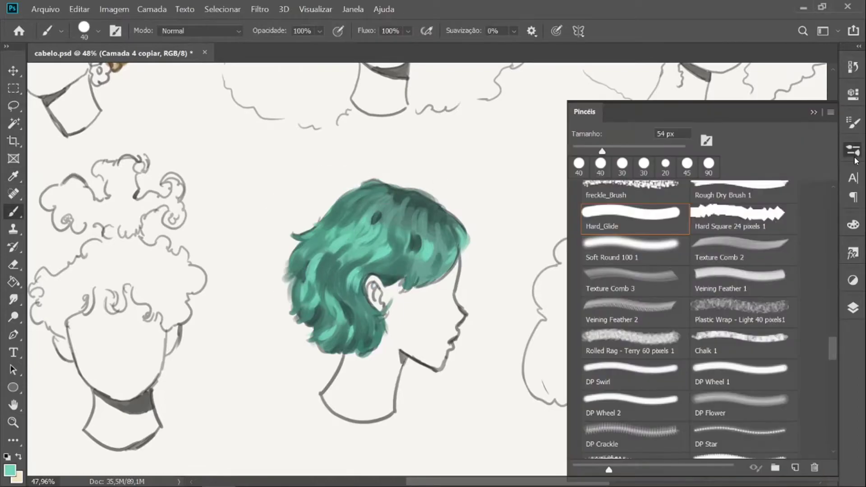
pyautogui.click(662, 245)
pyautogui.moveTo(533, 199); pyautogui.dragTo(541, 221)
pyautogui.hotkey('ctrl', 'z')
pyautogui.click(813, 112)
pyautogui.click(556, 32)
pyautogui.moveTo(577, 122); pyautogui.dragTo(570, 194)
pyautogui.hotkey('ctrl', 'z')
# Step: Reduce the soft brush to 30 and paint a soft mint strand in the back waves of the profile hair
pyautogui.press('[')
pyautogui.press('[')
pyautogui.press('[')
pyautogui.press('[')
pyautogui.press('[')
pyautogui.press('[')
pyautogui.press('[')
pyautogui.hotkey('ctrl', '+')
pyautogui.hotkey('ctrl', '+')
pyautogui.hotkey('ctrl', '+')
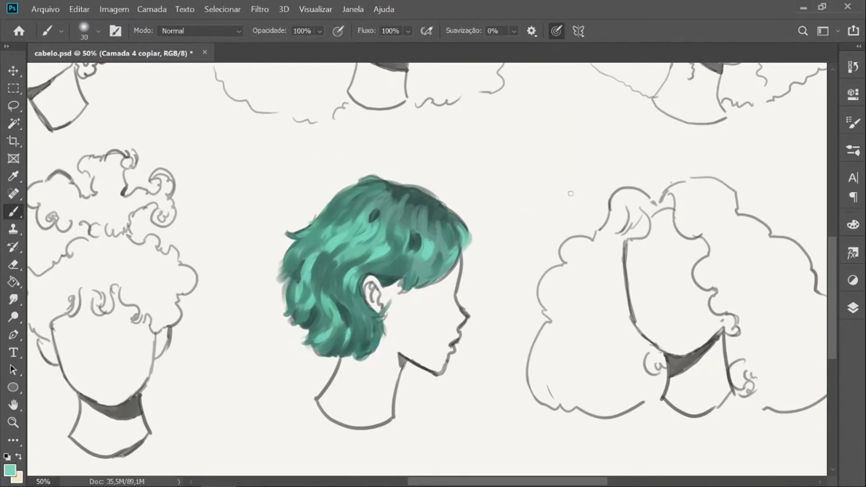
pyautogui.moveTo(462, 482); pyautogui.dragTo(453, 483)
pyautogui.press('[')
pyautogui.moveTo(288, 224); pyautogui.dragTo(272, 251)
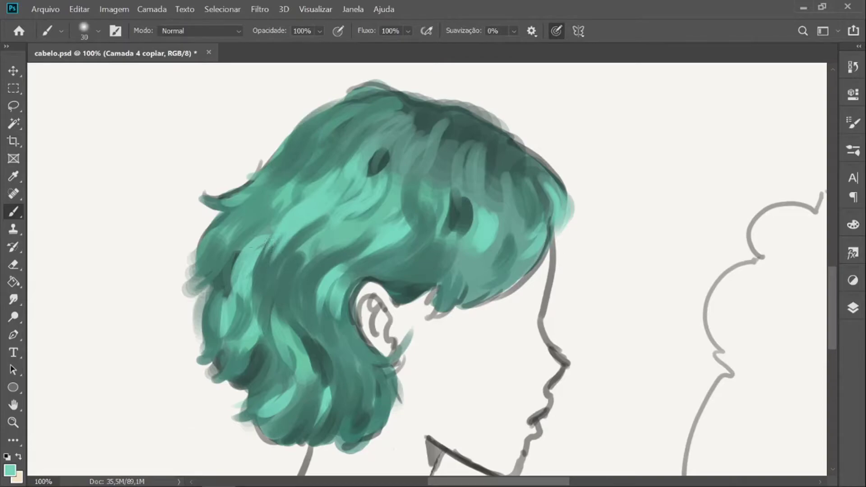
# Step: Sample a mid teal and softly blend strands between the highlights from the crown to the back waves and above the ear
pyautogui.keyDown('alt'); pyautogui.click(251, 226); pyautogui.keyUp('alt')
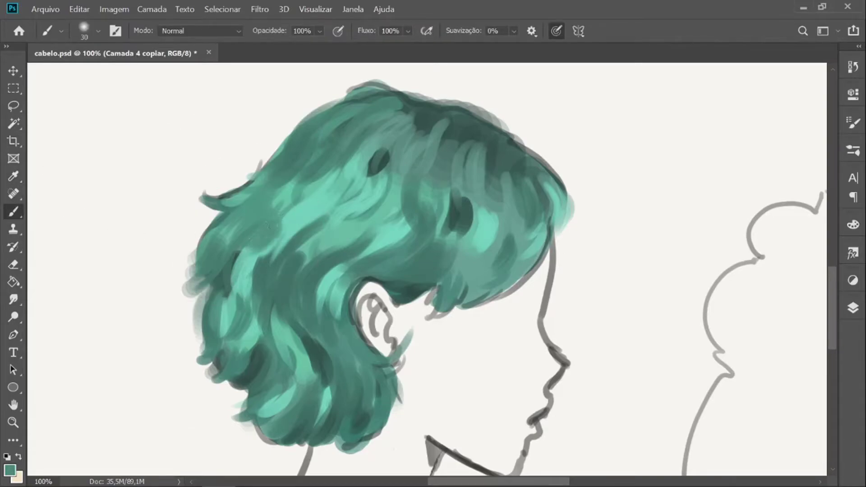
pyautogui.moveTo(289, 216); pyautogui.dragTo(303, 191)
pyautogui.moveTo(353, 157); pyautogui.dragTo(332, 197)
pyautogui.moveTo(260, 256)
pyautogui.mouseDown()
pyautogui.moveTo(249, 289)
pyautogui.moveTo(224, 311)
pyautogui.mouseUp()
pyautogui.moveTo(294, 277); pyautogui.dragTo(327, 234)
pyautogui.moveTo(319, 306); pyautogui.dragTo(355, 256)
# Step: Sample lighter greens, reduce the brush to 15 and paint fine strands behind the ear and in the back waves
pyautogui.keyDown('alt'); pyautogui.click(348, 276); pyautogui.keyUp('alt')
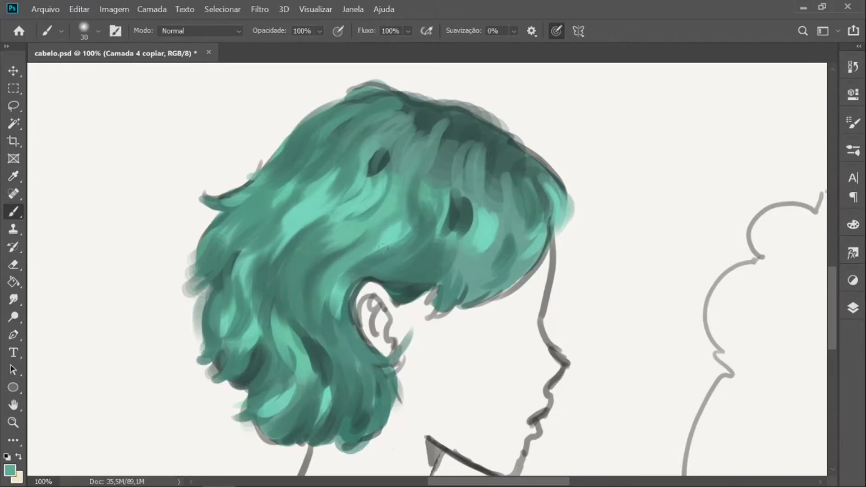
pyautogui.press('[')
pyautogui.press('[')
pyautogui.press('[')
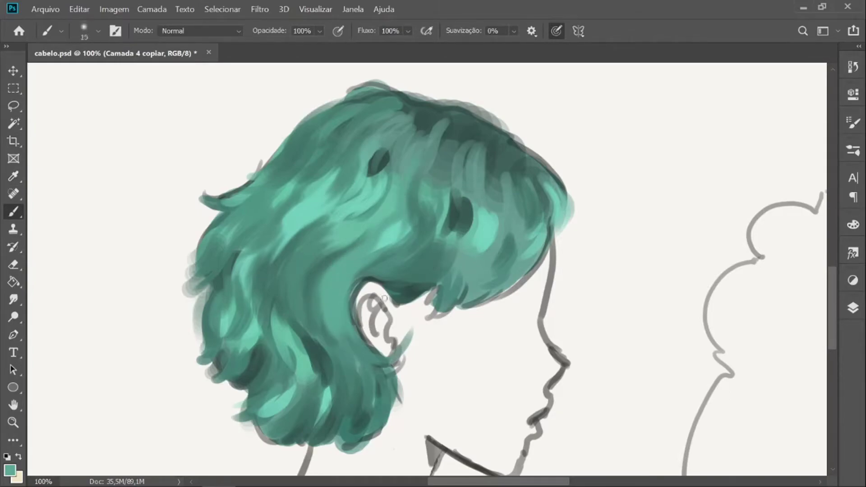
pyautogui.keyDown('alt'); pyautogui.click(255, 255); pyautogui.keyUp('alt')
pyautogui.moveTo(244, 261)
pyautogui.mouseDown()
pyautogui.moveTo(228, 288)
pyautogui.moveTo(240, 315)
pyautogui.mouseUp()
pyautogui.moveTo(249, 273)
pyautogui.mouseDown()
pyautogui.moveTo(227, 288)
pyautogui.moveTo(247, 309)
pyautogui.mouseUp()
pyautogui.moveTo(323, 276); pyautogui.dragTo(315, 308)
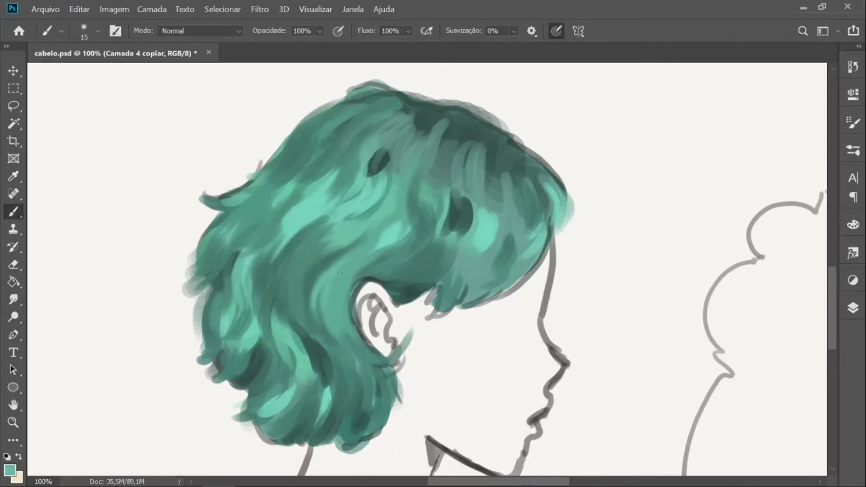
# Step: Sample a dark teal from the crown, enlarge the brush and paint soft shading across the upper and back crown
pyautogui.click(853, 150)
pyautogui.click(856, 151)
pyautogui.keyDown('alt'); pyautogui.click(458, 121); pyautogui.keyUp('alt')
pyautogui.press(']')
pyautogui.press(']')
pyautogui.press(']')
pyautogui.press(']')
pyautogui.moveTo(412, 116)
pyautogui.mouseDown()
pyautogui.moveTo(382, 135)
pyautogui.moveTo(392, 135)
pyautogui.mouseUp()
pyautogui.moveTo(316, 140)
pyautogui.mouseDown()
pyautogui.moveTo(291, 169)
pyautogui.moveTo(280, 167)
pyautogui.moveTo(307, 175)
pyautogui.mouseUp()
# Step: Turn off pressure-controlled size, sample the back crown's teal and blend its shading with the brush at size 50
pyautogui.click(558, 31)
pyautogui.moveTo(302, 162); pyautogui.dragTo(283, 179)
pyautogui.click(14, 177)
pyautogui.click(311, 121)
pyautogui.click(13, 211)
pyautogui.press(']')
pyautogui.press(']')
pyautogui.press(']')
pyautogui.moveTo(322, 135)
pyautogui.mouseDown()
pyautogui.moveTo(297, 153)
pyautogui.moveTo(279, 192)
pyautogui.mouseUp()
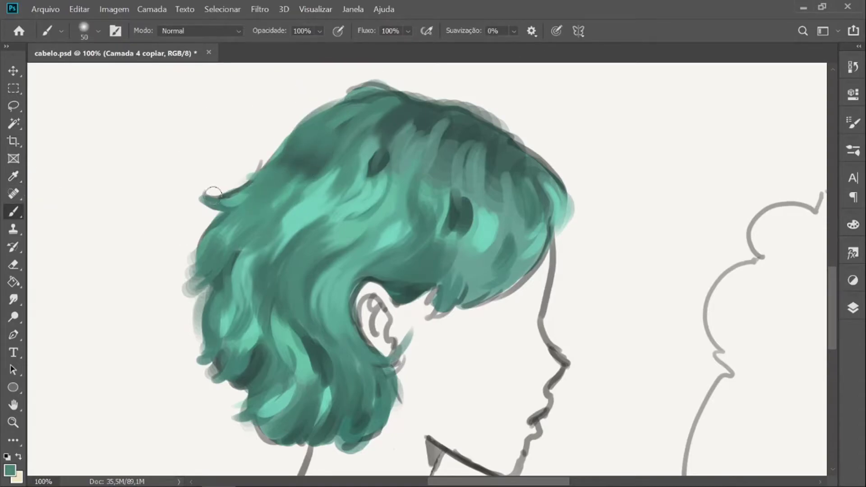
# Step: Sample a dark teal near the front crown and paint soft root shading from the fringe back across the crown
pyautogui.press('i')
pyautogui.click(510, 147)
pyautogui.press('b')
pyautogui.moveTo(514, 143)
pyautogui.mouseDown()
pyautogui.moveTo(533, 177)
pyautogui.moveTo(496, 187)
pyautogui.mouseUp()
pyautogui.moveTo(478, 148); pyautogui.dragTo(474, 176)
pyautogui.moveTo(462, 145); pyautogui.dragTo(444, 175)
pyautogui.moveTo(445, 122); pyautogui.dragTo(426, 151)
pyautogui.moveTo(412, 124); pyautogui.dragTo(404, 139)
pyautogui.moveTo(396, 95); pyautogui.dragTo(366, 104)
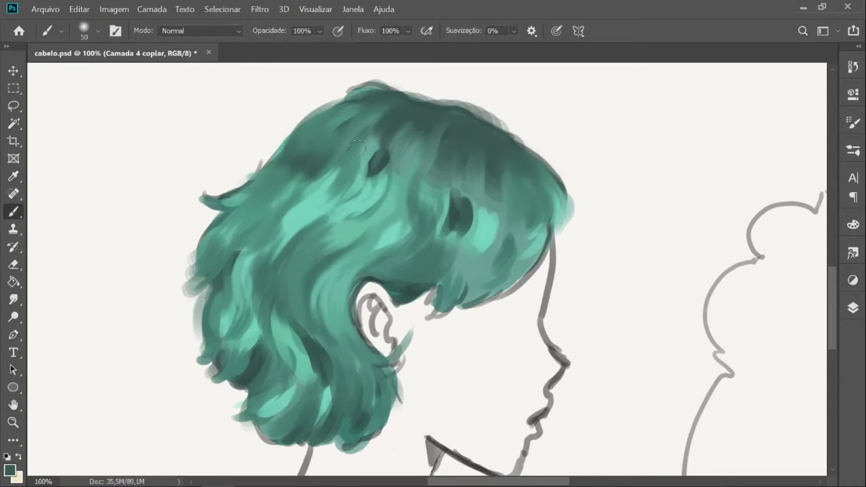
# Step: Sample a green from the fringe, enable pressure-controlled size, reduce the brush to 25 and extend the fringe highlight upward in strands
pyautogui.click(14, 177)
pyautogui.click(518, 220)
pyautogui.click(14, 212)
pyautogui.click(557, 30)
pyautogui.press('[')
pyautogui.press('[')
pyautogui.press('[')
pyautogui.moveTo(471, 160); pyautogui.dragTo(474, 212)
pyautogui.moveTo(477, 149); pyautogui.dragTo(476, 203)
# Step: Sample greens from the crown and lower fringe and paint strands down to the pointed tip in front of the ear
pyautogui.press('i')
pyautogui.click(411, 175)
pyautogui.press('b')
pyautogui.moveTo(476, 139)
pyautogui.mouseDown()
pyautogui.moveTo(471, 179)
pyautogui.moveTo(458, 176)
pyautogui.moveTo(461, 210)
pyautogui.mouseUp()
pyautogui.moveTo(483, 181)
pyautogui.mouseDown()
pyautogui.moveTo(488, 241)
pyautogui.moveTo(436, 258)
pyautogui.moveTo(438, 312)
pyautogui.moveTo(418, 309)
pyautogui.moveTo(425, 312)
pyautogui.mouseUp()
pyautogui.click(14, 177)
pyautogui.click(460, 288)
pyautogui.press('b')
pyautogui.moveTo(440, 299); pyautogui.dragTo(428, 318)
# Step: Paint tapered strands along the lower and front edges of the fringe
pyautogui.moveTo(491, 249)
pyautogui.mouseDown()
pyautogui.moveTo(451, 277)
pyautogui.moveTo(469, 292)
pyautogui.mouseUp()
pyautogui.moveTo(517, 271); pyautogui.dragTo(485, 297)
pyautogui.moveTo(538, 245); pyautogui.dragTo(508, 288)
pyautogui.moveTo(555, 217); pyautogui.dragTo(559, 238)
pyautogui.moveTo(570, 192); pyautogui.dragTo(570, 226)
# Step: Refine the back crown edge, extend the flicked tip and paint sampled green strands in the upper back wave
pyautogui.moveTo(297, 128); pyautogui.dragTo(345, 97)
pyautogui.moveTo(200, 195)
pyautogui.mouseDown()
pyautogui.moveTo(255, 196)
pyautogui.moveTo(191, 195)
pyautogui.mouseUp()
pyautogui.click(13, 179)
pyautogui.press('b')
pyautogui.moveTo(210, 223)
pyautogui.mouseDown()
pyautogui.moveTo(190, 269)
pyautogui.moveTo(197, 257)
pyautogui.mouseUp()
pyautogui.moveTo(221, 214)
pyautogui.mouseDown()
pyautogui.moveTo(194, 257)
pyautogui.moveTo(198, 240)
pyautogui.moveTo(259, 229)
pyautogui.mouseUp()
# Step: Sample a teal from the back wave and paint strands and loose tips down the back curls
pyautogui.click(17, 177)
pyautogui.click(218, 278)
pyautogui.click(14, 212)
pyautogui.moveTo(180, 287); pyautogui.dragTo(210, 267)
pyautogui.moveTo(223, 330); pyautogui.dragTo(224, 347)
pyautogui.moveTo(222, 302); pyautogui.dragTo(226, 354)
pyautogui.moveTo(216, 364); pyautogui.dragTo(207, 370)
pyautogui.moveTo(235, 334); pyautogui.dragTo(229, 358)
pyautogui.moveTo(253, 298); pyautogui.dragTo(258, 337)
pyautogui.moveTo(253, 284)
pyautogui.mouseDown()
pyautogui.moveTo(264, 347)
pyautogui.moveTo(223, 387)
pyautogui.mouseUp()
pyautogui.moveTo(248, 382); pyautogui.dragTo(235, 390)
# Step: Paint blending strands through the lower waves from the back towards the nape
pyautogui.moveTo(283, 285); pyautogui.dragTo(289, 335)
pyautogui.moveTo(280, 305); pyautogui.dragTo(285, 335)
pyautogui.moveTo(271, 302); pyautogui.dragTo(275, 376)
pyautogui.moveTo(229, 399); pyautogui.dragTo(258, 403)
pyautogui.moveTo(315, 336)
pyautogui.mouseDown()
pyautogui.moveTo(332, 384)
pyautogui.moveTo(320, 406)
pyautogui.mouseUp()
pyautogui.moveTo(361, 347); pyautogui.dragTo(372, 395)
pyautogui.moveTo(342, 359); pyautogui.dragTo(349, 333)
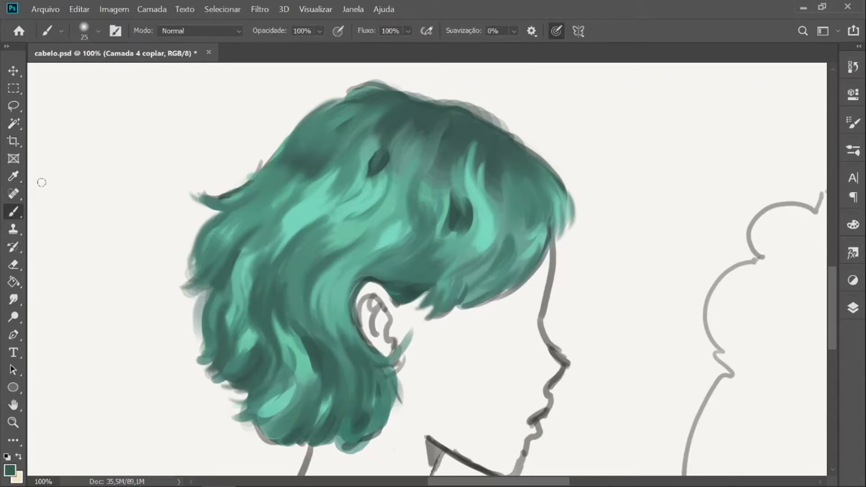
# Step: Choose a darker green as the foreground colour and paint a shadow in the wave gap below the ear
pyautogui.hotkey('ctrl', '-')
pyautogui.click(9, 470)
pyautogui.click(526, 335)
pyautogui.click(661, 302)
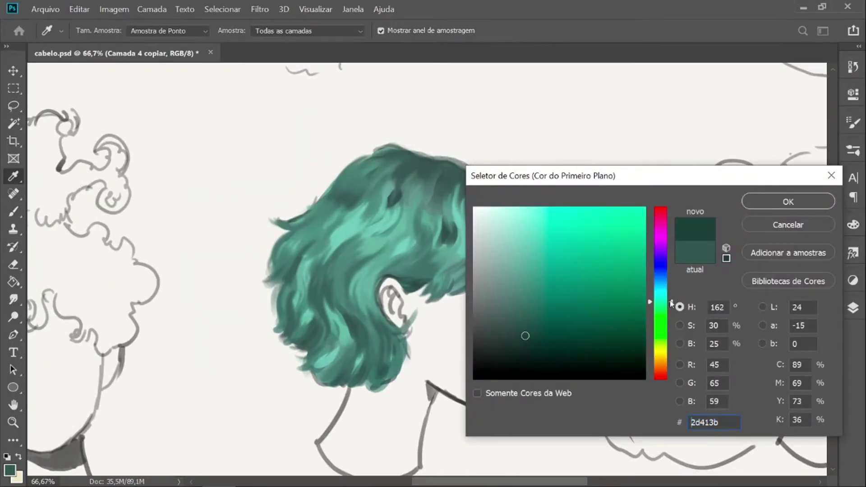
pyautogui.press('Return')
pyautogui.moveTo(357, 330); pyautogui.dragTo(355, 349)
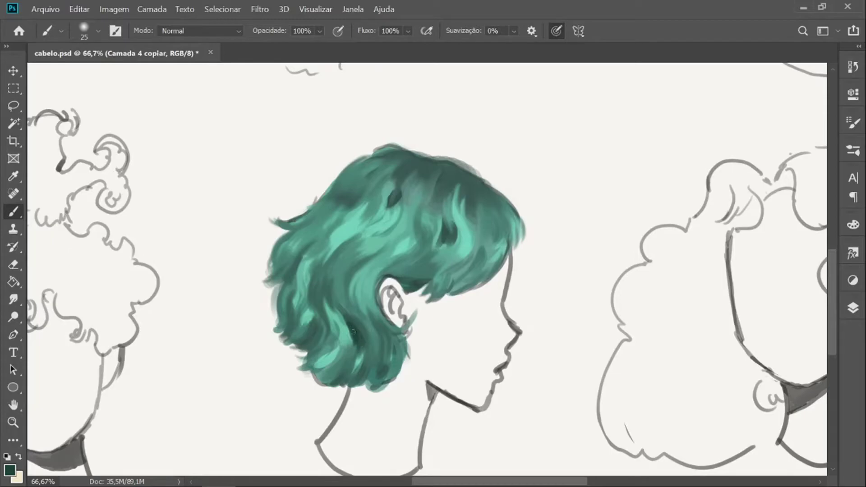
# Step: Darken the foreground green to near black and deepen the shadows in the nape waves and behind the ear
pyautogui.click(13, 475)
pyautogui.click(524, 350)
pyautogui.press('Return')
pyautogui.moveTo(348, 322); pyautogui.dragTo(374, 372)
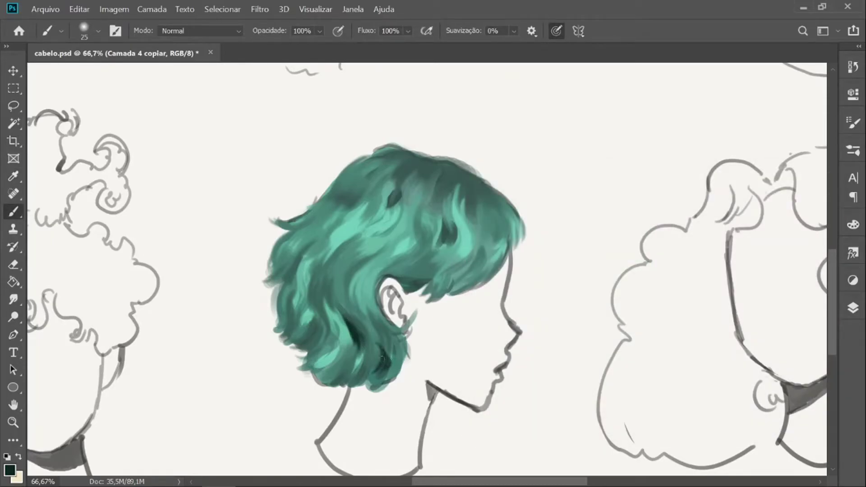
pyautogui.moveTo(359, 266); pyautogui.dragTo(346, 301)
# Step: Turn off pressure-controlled size, enlarge the brush and paint soft dark shadows around the ear, fringe, back wave and crown
pyautogui.click(556, 30)
pyautogui.moveTo(358, 262)
pyautogui.mouseDown()
pyautogui.moveTo(341, 287)
pyautogui.moveTo(342, 278)
pyautogui.mouseUp()
pyautogui.press(']')
pyautogui.press(']')
pyautogui.press(']')
pyautogui.press(']')
pyautogui.moveTo(382, 240); pyautogui.dragTo(346, 281)
pyautogui.moveTo(404, 285); pyautogui.dragTo(425, 282)
pyautogui.moveTo(469, 253); pyautogui.dragTo(460, 267)
pyautogui.moveTo(298, 260); pyautogui.dragTo(284, 282)
pyautogui.moveTo(353, 191); pyautogui.dragTo(345, 200)
# Step: Switch to a hard round brush preset, adjust its size and enable pressure-controlled size
pyautogui.click(852, 150)
pyautogui.click(655, 216)
pyautogui.click(816, 115)
pyautogui.press('[')
pyautogui.press('[')
pyautogui.press('[')
pyautogui.press('[')
pyautogui.press('[')
pyautogui.press('[')
pyautogui.press('[')
pyautogui.press('[')
pyautogui.press('[')
pyautogui.press('[')
pyautogui.press('[')
pyautogui.press('[')
pyautogui.press('[')
pyautogui.press('[')
pyautogui.click(556, 31)
pyautogui.press(']')
pyautogui.press(']')
pyautogui.press(']')
pyautogui.press(']')
pyautogui.press(']')
pyautogui.press(']')
pyautogui.press(']')
# Step: Sample a light teal above the ear, paint a strand beside the dark gap and reduce the brush to 9
pyautogui.click(13, 176)
pyautogui.click(367, 244)
pyautogui.click(15, 210)
pyautogui.moveTo(382, 244)
pyautogui.mouseDown()
pyautogui.moveTo(355, 257)
pyautogui.moveTo(367, 264)
pyautogui.moveTo(359, 286)
pyautogui.mouseUp()
pyautogui.press('[')
pyautogui.press('[')
pyautogui.press('[')
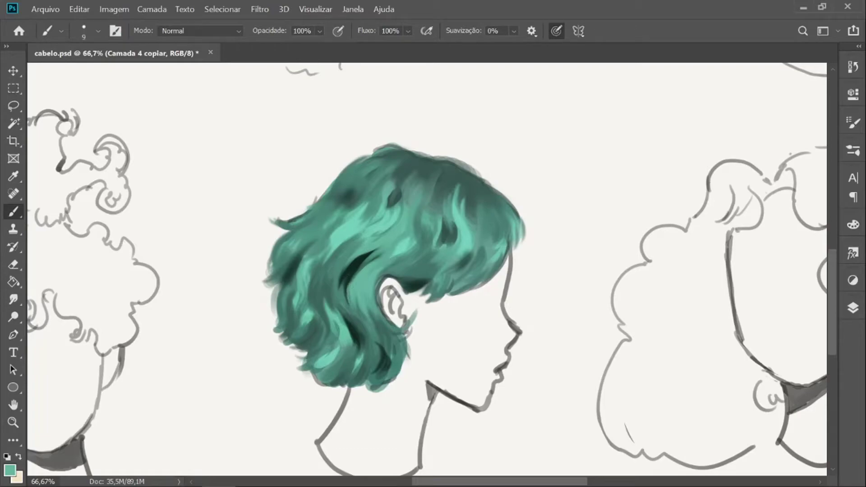
# Step: Sample mid greens from the fringe, cover its dark spot with strands and set the brush to 25
pyautogui.press('i')
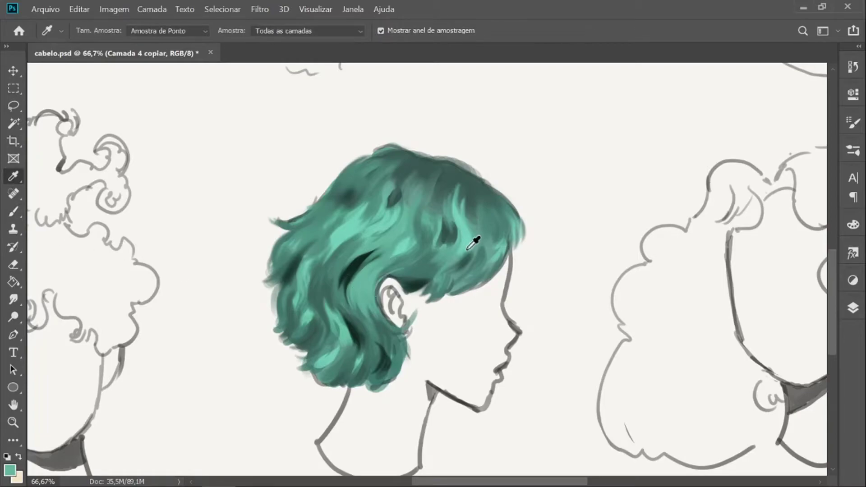
pyautogui.click(445, 246)
pyautogui.press('b')
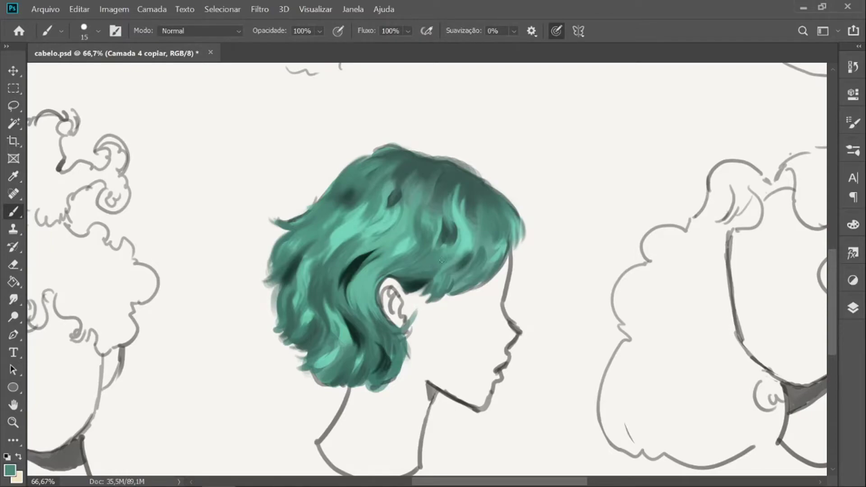
pyautogui.click(16, 179)
pyautogui.click(449, 209)
pyautogui.click(13, 208)
pyautogui.press(']')
pyautogui.press(']')
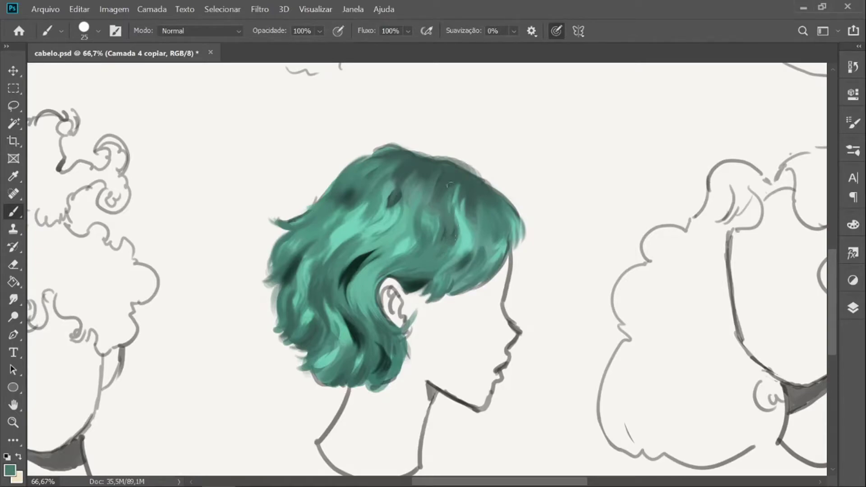
# Step: Sample teals around the front crown and paint strands from the roots into the side waves, reducing the brush to 15
pyautogui.press('i')
pyautogui.moveTo(462, 182); pyautogui.dragTo(450, 206)
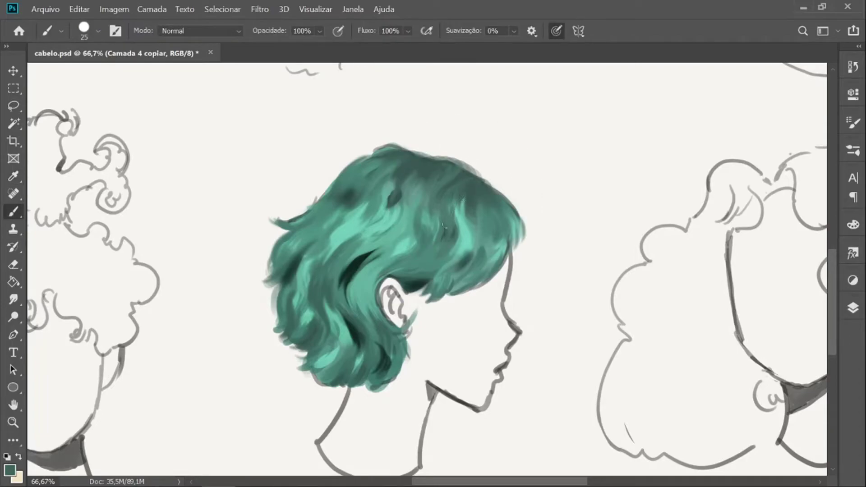
pyautogui.keyDown('alt'); pyautogui.click(471, 203); pyautogui.keyUp('alt')
pyautogui.moveTo(473, 199); pyautogui.dragTo(476, 180)
pyautogui.moveTo(443, 221)
pyautogui.mouseDown()
pyautogui.moveTo(435, 240)
pyautogui.moveTo(425, 200)
pyautogui.moveTo(434, 184)
pyautogui.moveTo(420, 243)
pyautogui.mouseUp()
pyautogui.keyDown('alt'); pyautogui.click(440, 212); pyautogui.keyUp('alt')
pyautogui.moveTo(429, 229); pyautogui.dragTo(417, 254)
pyautogui.press('[')
pyautogui.moveTo(430, 185); pyautogui.dragTo(423, 250)
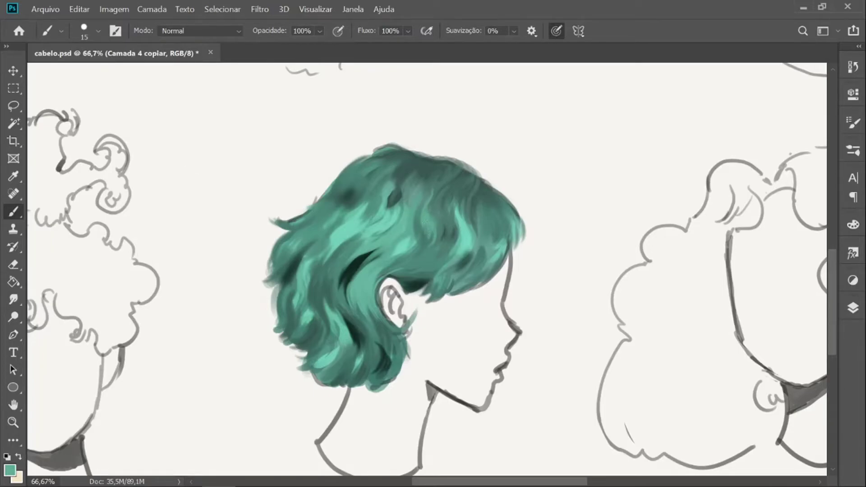
# Step: Sample a teal from the back hair, turn off pressure-controlled size, enlarge the brush and paint over the dark gap behind the ear
pyautogui.hotkey('ctrl', '+')
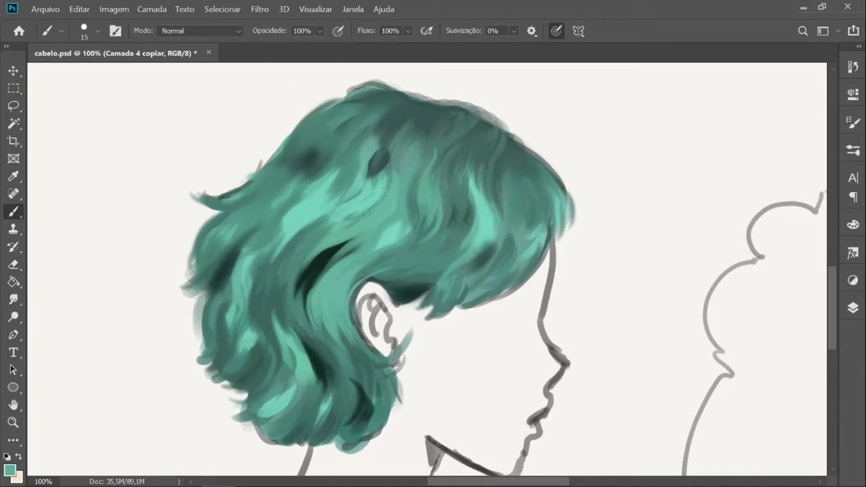
pyautogui.keyDown('alt'); pyautogui.click(264, 209); pyautogui.keyUp('alt')
pyautogui.moveTo(296, 301); pyautogui.dragTo(310, 272)
pyautogui.click(556, 31)
pyautogui.moveTo(305, 305); pyautogui.dragTo(319, 273)
pyautogui.press(']')
pyautogui.press(']')
pyautogui.press(']')
pyautogui.moveTo(360, 229); pyautogui.dragTo(308, 272)
pyautogui.moveTo(382, 214); pyautogui.dragTo(301, 276)
# Step: Sample a lighter teal from the back wave and paint broad strokes over the lower back and nape shadows
pyautogui.moveTo(219, 286); pyautogui.dragTo(245, 244)
pyautogui.keyDown('alt'); pyautogui.click(246, 248); pyautogui.keyUp('alt')
pyautogui.moveTo(282, 364); pyautogui.dragTo(269, 393)
pyautogui.moveTo(342, 378)
pyautogui.mouseDown()
pyautogui.moveTo(331, 422)
pyautogui.moveTo(349, 403)
pyautogui.mouseUp()
# Step: Enable pressure-controlled size, reduce the brush to 8 and paint fine light strands in the lower back waves
pyautogui.click(555, 30)
pyautogui.press('[')
pyautogui.press('[')
pyautogui.press('[')
pyautogui.press('[')
pyautogui.press('[')
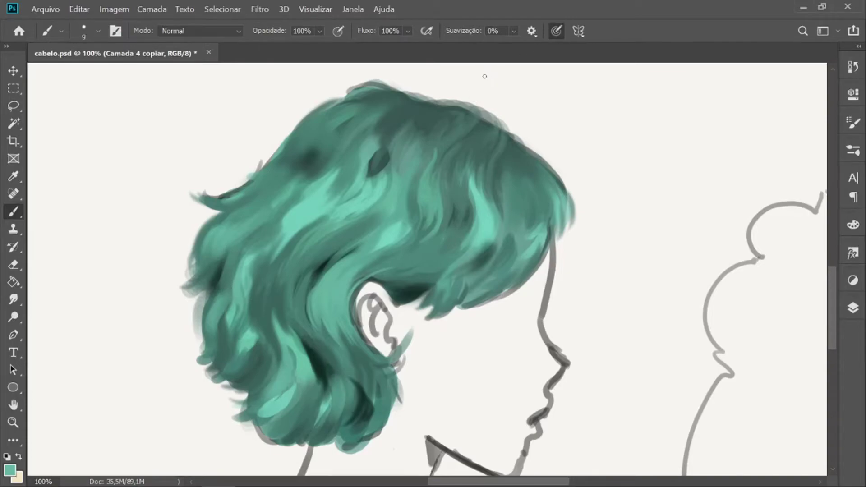
pyautogui.moveTo(304, 385); pyautogui.dragTo(293, 400)
pyautogui.moveTo(294, 405); pyautogui.dragTo(284, 427)
pyautogui.moveTo(315, 384); pyautogui.dragTo(299, 429)
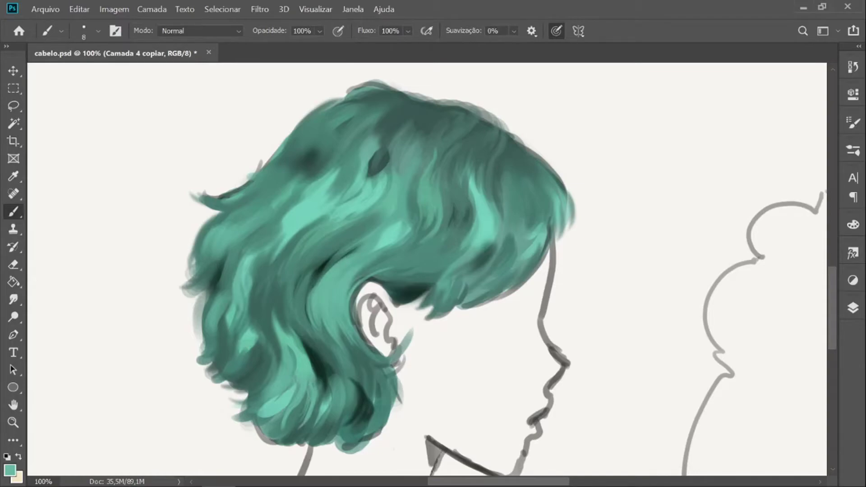
# Step: Sample a dark teal below the ear and paint fine strands behind the earlobe and down the nape
pyautogui.keyDown('alt'); pyautogui.click(363, 357); pyautogui.keyUp('alt')
pyautogui.moveTo(386, 366); pyautogui.dragTo(406, 356)
pyautogui.moveTo(373, 380); pyautogui.dragTo(377, 404)
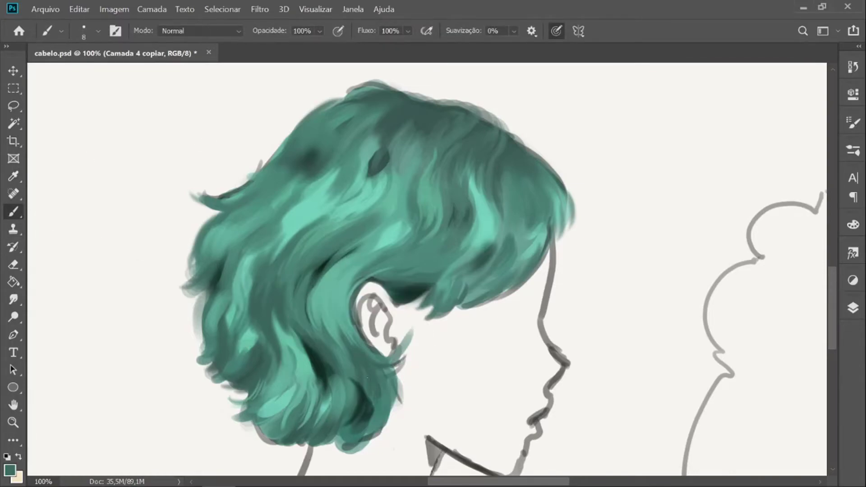
# Step: Sample a mid teal near the nape, paint strands over its dark shadow and add a curved lock at the edge
pyautogui.click(13, 177)
pyautogui.click(347, 363)
pyautogui.click(15, 213)
pyautogui.press(']')
pyautogui.press(']')
pyautogui.moveTo(365, 404)
pyautogui.mouseDown()
pyautogui.moveTo(369, 385)
pyautogui.moveTo(376, 408)
pyautogui.mouseUp()
pyautogui.moveTo(357, 356); pyautogui.dragTo(372, 387)
pyautogui.moveTo(377, 380)
pyautogui.mouseDown()
pyautogui.moveTo(382, 402)
pyautogui.moveTo(346, 437)
pyautogui.moveTo(353, 435)
pyautogui.mouseUp()
pyautogui.moveTo(372, 416); pyautogui.dragTo(362, 431)
pyautogui.click(556, 31)
pyautogui.moveTo(400, 392)
pyautogui.mouseDown()
pyautogui.moveTo(387, 428)
pyautogui.moveTo(385, 386)
pyautogui.moveTo(406, 378)
pyautogui.mouseUp()
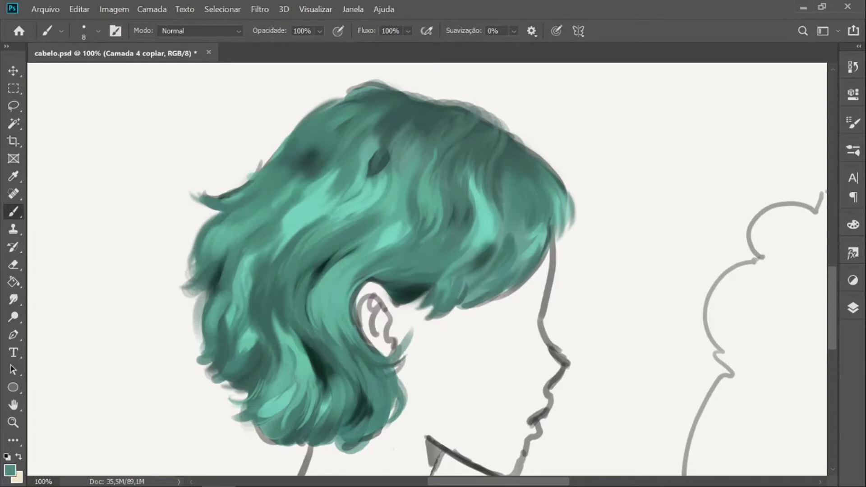
# Step: Add a loose tip at the lower back, sample a light teal and paint a fine strand along the upper back flick
pyautogui.moveTo(190, 358); pyautogui.dragTo(215, 376)
pyautogui.keyDown('alt'); pyautogui.click(293, 181); pyautogui.keyUp('alt')
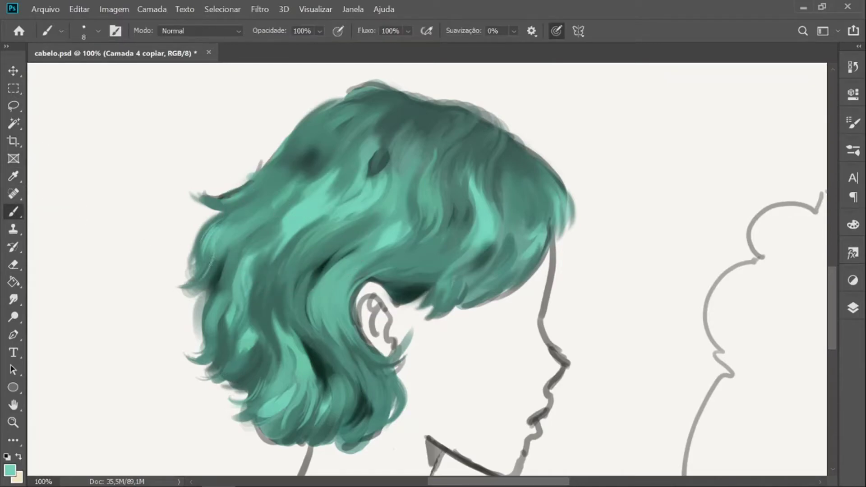
pyautogui.moveTo(214, 199); pyautogui.dragTo(264, 183)
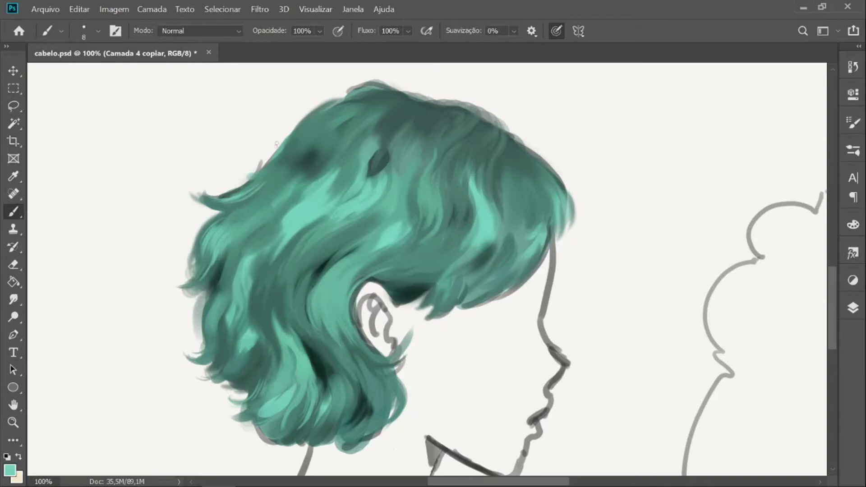
# Step: Paint a light teal highlight on the upper back of the crown and refine it with fine strands at brush size 7
pyautogui.moveTo(340, 115); pyautogui.dragTo(299, 143)
pyautogui.press(']')
pyautogui.press(']')
pyautogui.press(']')
pyautogui.press(']')
pyautogui.moveTo(341, 121)
pyautogui.mouseDown()
pyautogui.moveTo(315, 153)
pyautogui.moveTo(322, 146)
pyautogui.mouseUp()
pyautogui.click(556, 31)
pyautogui.press('[')
pyautogui.press('[')
pyautogui.press('[')
pyautogui.press('[')
pyautogui.moveTo(341, 118); pyautogui.dragTo(315, 163)
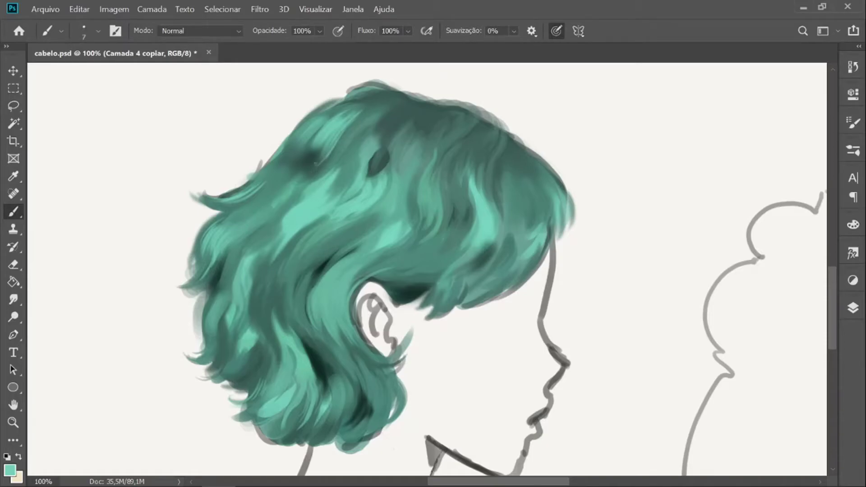
pyautogui.moveTo(319, 118); pyautogui.dragTo(301, 134)
# Step: Sample a mid teal, enlarge the brush to 20 and blend strokes over the back waves and dark crown spot, adding a flick at the upper back edge
pyautogui.hotkey('ctrl', '-')
pyautogui.hotkey('ctrl', '-')
pyautogui.hotkey('ctrl', '-')
pyautogui.hotkey('ctrl', '+')
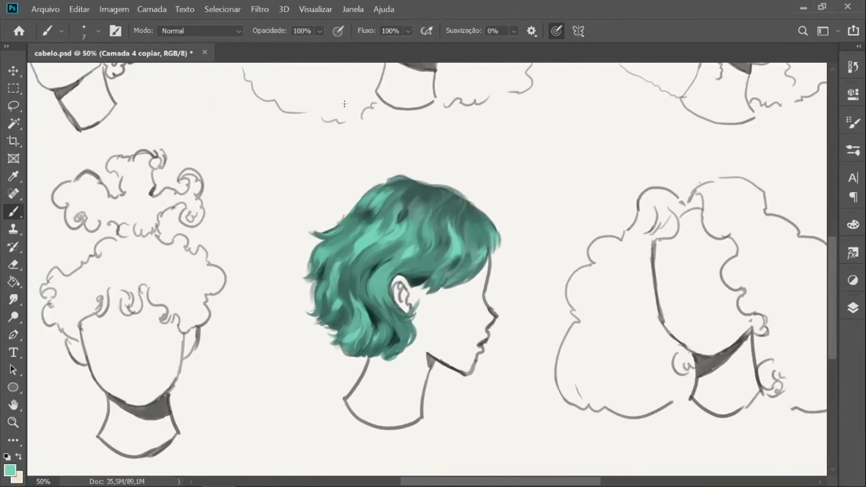
pyautogui.keyDown('alt'); pyautogui.click(346, 251); pyautogui.keyUp('alt')
pyautogui.press(']')
pyautogui.press(']')
pyautogui.press(']')
pyautogui.click(556, 31)
pyautogui.moveTo(355, 248); pyautogui.dragTo(379, 224)
pyautogui.moveTo(339, 261); pyautogui.dragTo(331, 292)
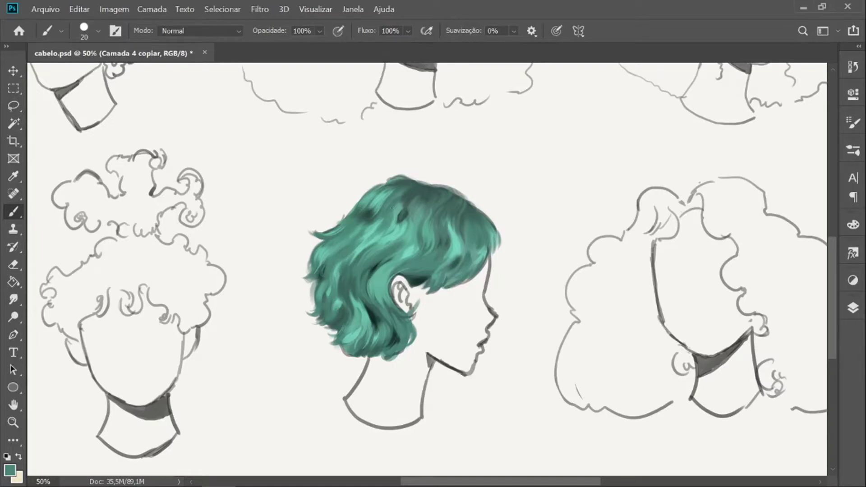
pyautogui.moveTo(400, 227); pyautogui.dragTo(408, 206)
pyautogui.click(559, 33)
pyautogui.moveTo(342, 219)
pyautogui.mouseDown()
pyautogui.moveTo(382, 180)
pyautogui.moveTo(346, 215)
pyautogui.mouseUp()
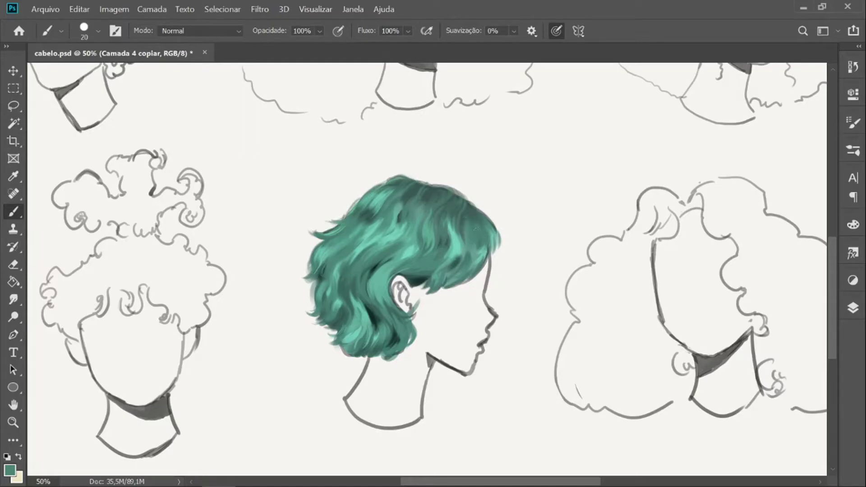
# Step: Sample a light teal and a darker teal in turn and paint alternating fine strands at the front of the fringe
pyautogui.keyDown('alt'); pyautogui.click(464, 233); pyautogui.keyUp('alt')
pyautogui.moveTo(469, 227); pyautogui.dragTo(477, 249)
pyautogui.moveTo(477, 234); pyautogui.dragTo(485, 248)
pyautogui.moveTo(484, 228); pyautogui.dragTo(490, 249)
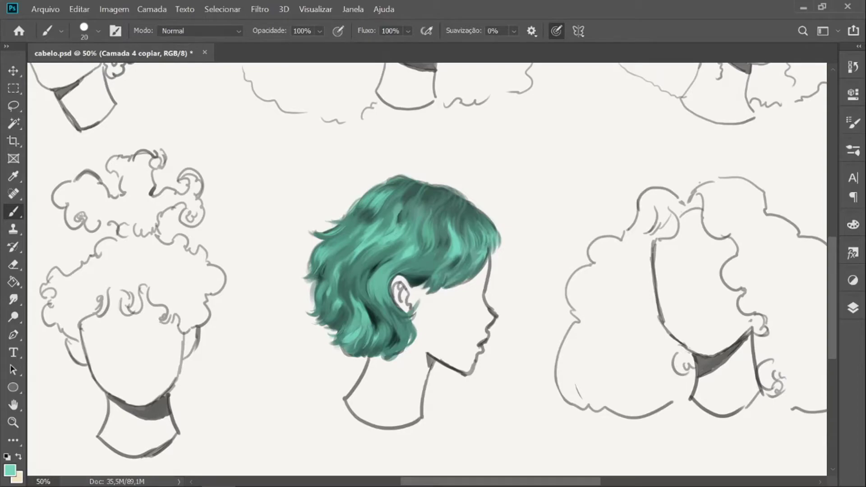
pyautogui.keyDown('alt'); pyautogui.click(482, 210); pyautogui.keyUp('alt')
pyautogui.press('[')
pyautogui.moveTo(484, 231); pyautogui.dragTo(490, 254)
pyautogui.moveTo(491, 239); pyautogui.dragTo(495, 253)
# Step: Paint a broader shading stroke along the fringe's lower edge without pressure-controlled size, and reduce the brush to 9 with pressure sizing back on
pyautogui.press(']')
pyautogui.press(']')
pyautogui.press(']')
pyautogui.click(556, 32)
pyautogui.moveTo(457, 273); pyautogui.dragTo(422, 284)
pyautogui.click(556, 31)
pyautogui.press('[')
pyautogui.press('[')
pyautogui.press('[')
# Step: Sample the darkest teal above the ear and, at brush size 20, paint deep strands under the fringe, behind the ear and through the crown
pyautogui.keyDown('alt'); pyautogui.click(424, 273); pyautogui.keyUp('alt')
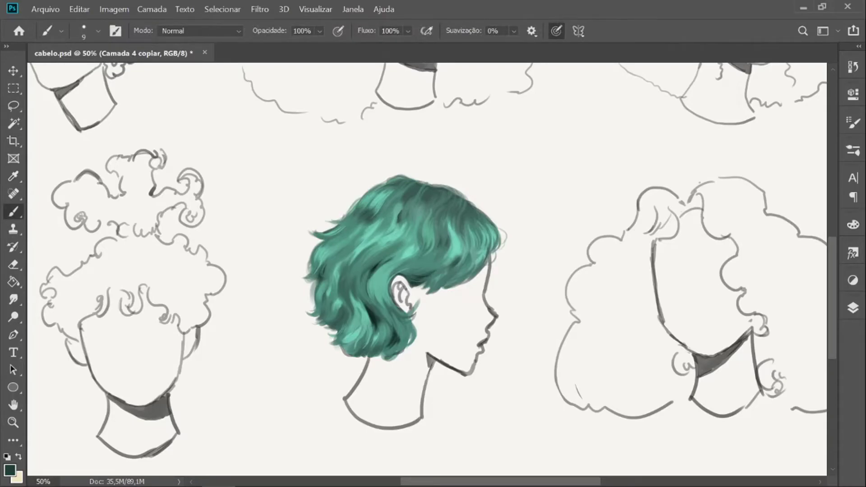
pyautogui.hotkey('ctrl', '+')
pyautogui.press(']')
pyautogui.press(']')
pyautogui.press(']')
pyautogui.moveTo(425, 277); pyautogui.dragTo(412, 284)
pyautogui.moveTo(430, 284); pyautogui.dragTo(405, 297)
pyautogui.moveTo(353, 275)
pyautogui.mouseDown()
pyautogui.moveTo(348, 301)
pyautogui.moveTo(399, 342)
pyautogui.mouseUp()
pyautogui.moveTo(458, 281)
pyautogui.mouseDown()
pyautogui.moveTo(432, 302)
pyautogui.moveTo(451, 292)
pyautogui.mouseUp()
pyautogui.moveTo(481, 275); pyautogui.dragTo(462, 288)
pyautogui.moveTo(410, 208); pyautogui.dragTo(400, 232)
pyautogui.moveTo(413, 203)
pyautogui.mouseDown()
pyautogui.moveTo(404, 235)
pyautogui.moveTo(356, 265)
pyautogui.mouseUp()
pyautogui.hotkey('ctrl', '-')
pyautogui.hotkey('ctrl', '-')
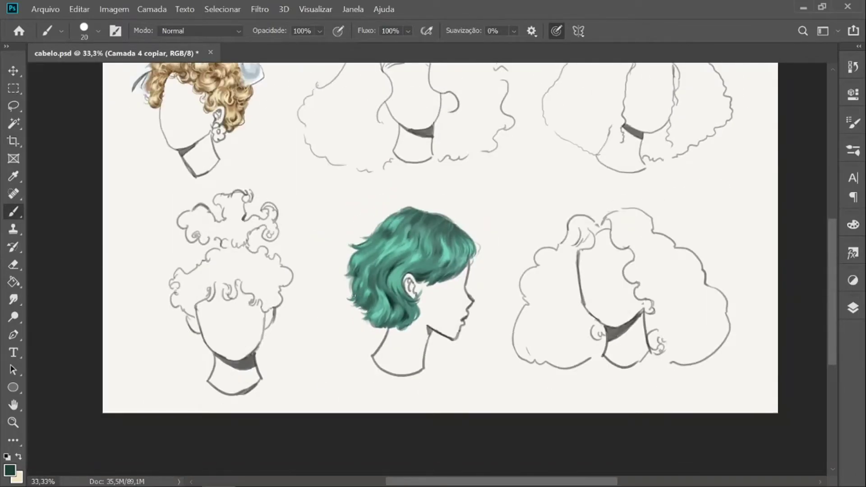
# Step: Choose a 10 px textured brush preset and set its texture brightness to 4 and contrast to 19
pyautogui.click(852, 150)
pyautogui.scroll(3, 834, 334)
pyautogui.moveTo(834, 334)
pyautogui.mouseDown()
pyautogui.moveTo(833, 419)
pyautogui.moveTo(832, 191)
pyautogui.mouseUp()
pyautogui.click(575, 189)
pyautogui.click(575, 189)
pyautogui.click(574, 209)
pyautogui.click(743, 232)
pyautogui.click(852, 121)
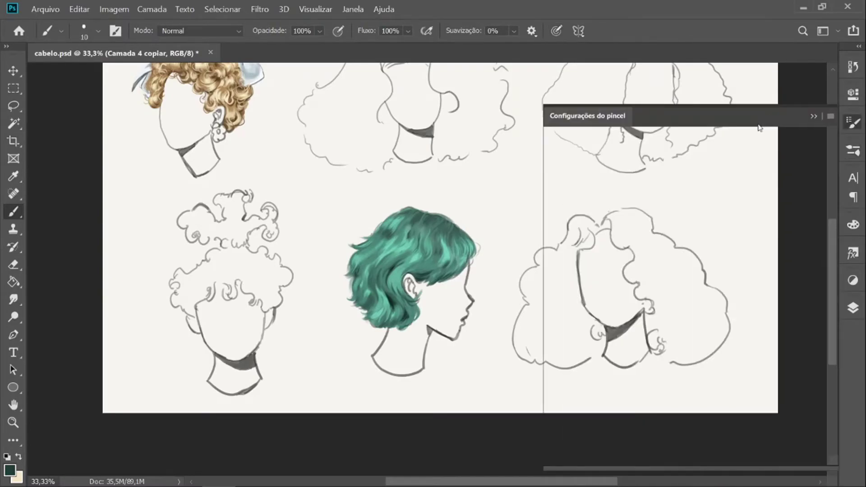
pyautogui.click(576, 199)
pyautogui.moveTo(746, 206); pyautogui.dragTo(744, 207)
pyautogui.moveTo(755, 236); pyautogui.dragTo(735, 236)
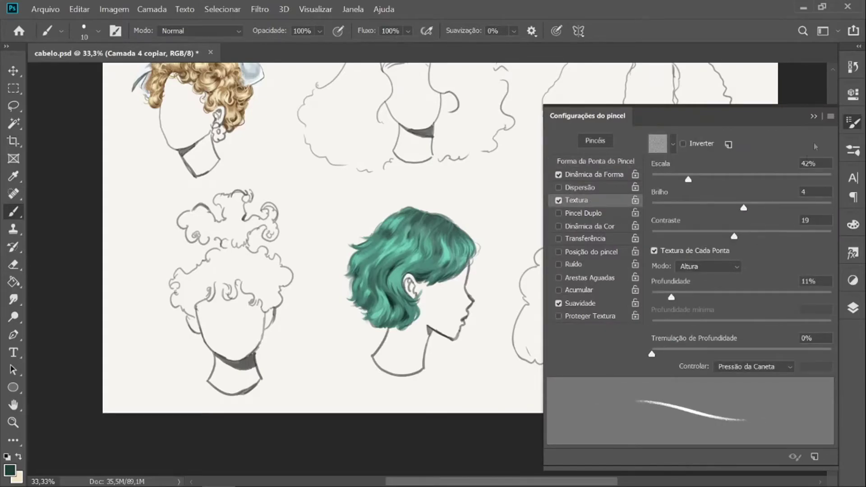
pyautogui.click(853, 122)
# Step: Enlarge the textured brush, sample a light teal from the back waves and paint textured strands through them
pyautogui.hotkey('ctrl', '+')
pyautogui.hotkey('ctrl', '+')
pyautogui.hotkey('ctrl', '+')
pyautogui.press(']')
pyautogui.press(']')
pyautogui.press(']')
pyautogui.click(13, 178)
pyautogui.click(303, 222)
pyautogui.click(13, 212)
pyautogui.moveTo(292, 217); pyautogui.dragTo(249, 252)
# Step: Increase the brush to 40 and paint textured light strokes on the crown highlight, above the ear and in the fringe
pyautogui.press(']')
pyautogui.press(']')
pyautogui.press(']')
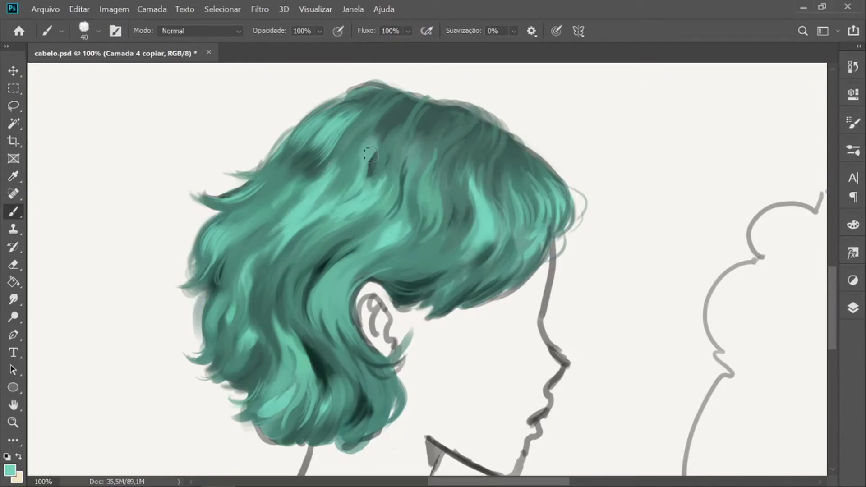
pyautogui.moveTo(334, 137)
pyautogui.mouseDown()
pyautogui.moveTo(312, 161)
pyautogui.moveTo(301, 149)
pyautogui.mouseUp()
pyautogui.moveTo(397, 227); pyautogui.dragTo(347, 269)
pyautogui.moveTo(470, 170); pyautogui.dragTo(475, 225)
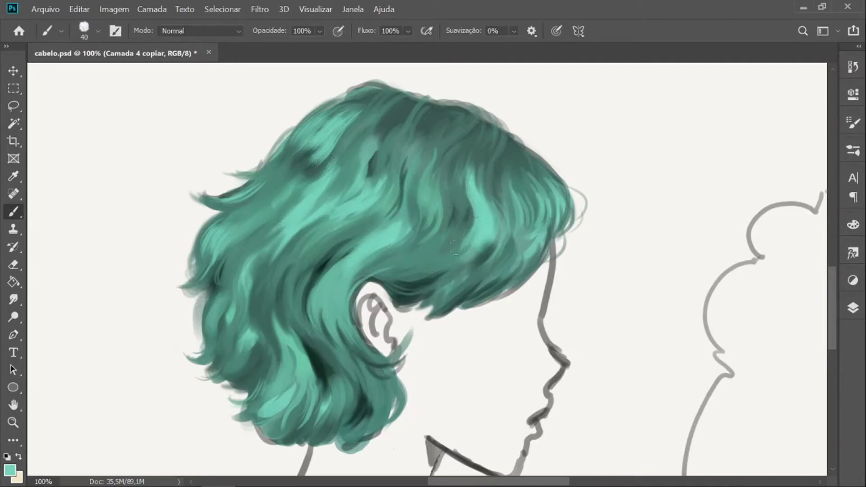
# Step: Sample a dark teal from the top of the head and brush textured shading over the crown and fringe roots, sampling a muted teal from the fringe
pyautogui.keyDown('alt'); pyautogui.click(271, 180); pyautogui.keyUp('alt')
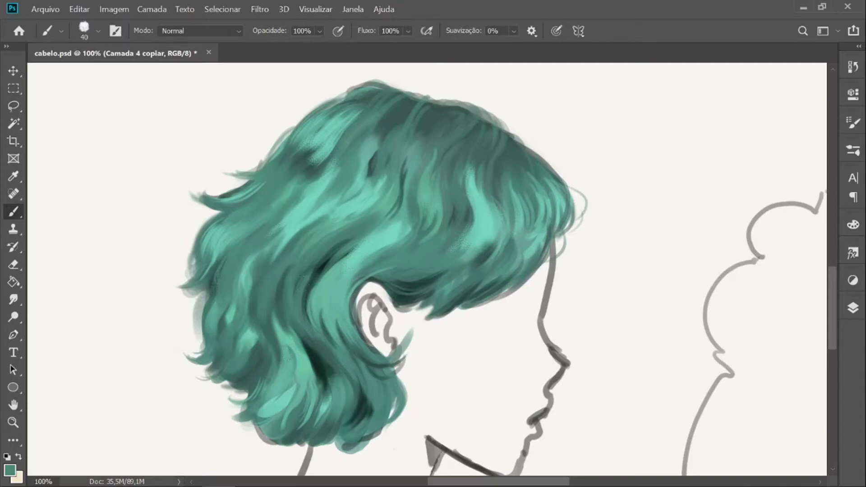
pyautogui.keyDown('alt'); pyautogui.click(401, 104); pyautogui.keyUp('alt')
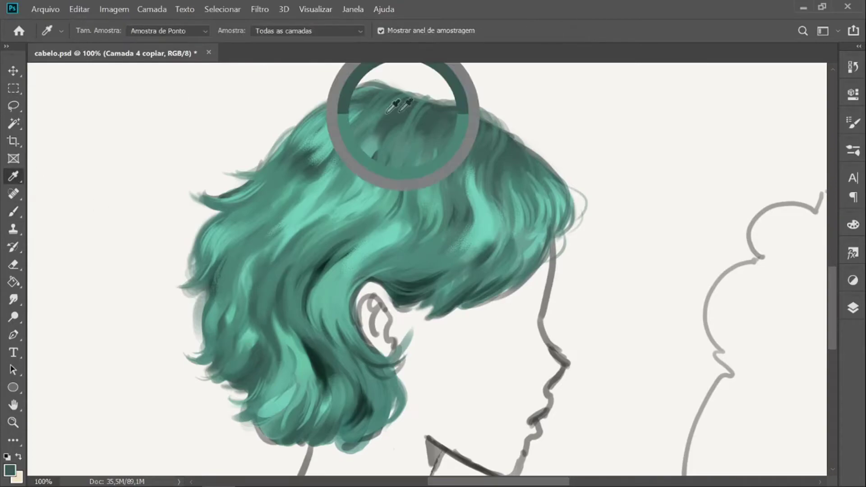
pyautogui.moveTo(376, 149); pyautogui.dragTo(374, 135)
pyautogui.moveTo(446, 139); pyautogui.dragTo(437, 158)
pyautogui.moveTo(475, 165); pyautogui.dragTo(473, 180)
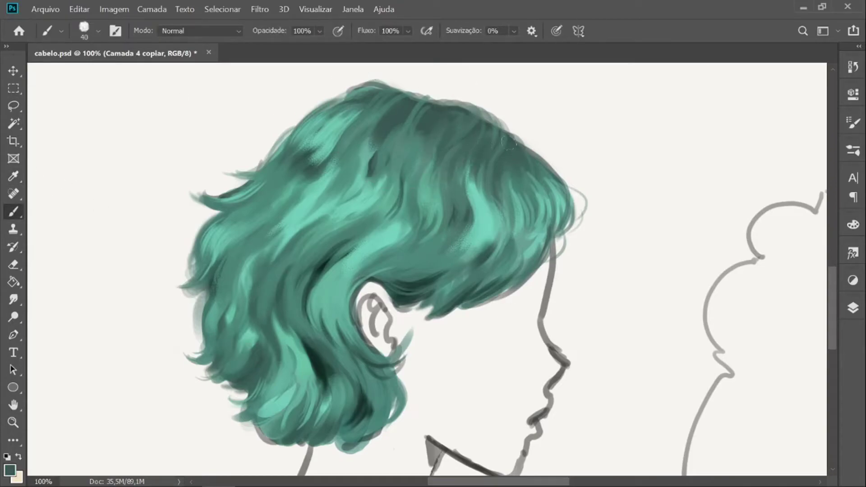
pyautogui.keyDown('alt'); pyautogui.click(514, 273); pyautogui.keyUp('alt')
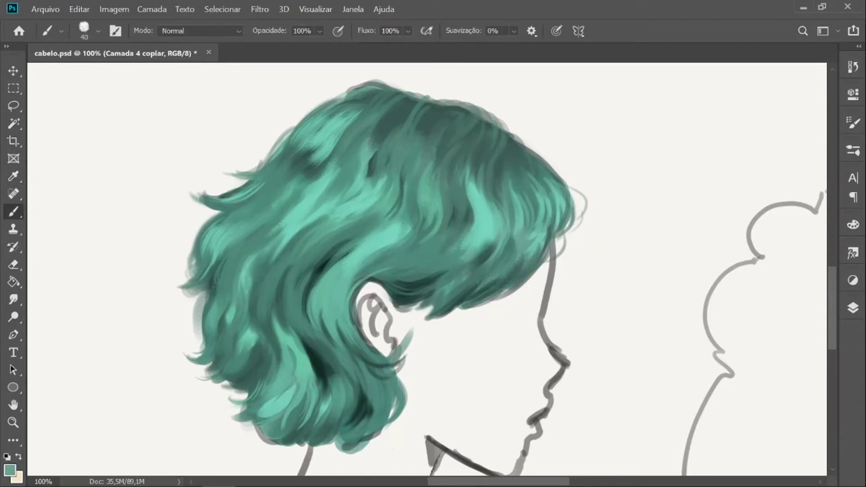
# Step: Enable pressure-controlled size, set the brush to 9, sample a light teal and paint fine strands on the upper back flick and crown
pyautogui.click(556, 30)
pyautogui.press('[')
pyautogui.press('[')
pyautogui.press('[')
pyautogui.press('[')
pyautogui.press('[')
pyautogui.press('[')
pyautogui.press(']')
pyautogui.press(']')
pyautogui.keyDown('alt'); pyautogui.click(314, 186); pyautogui.keyUp('alt')
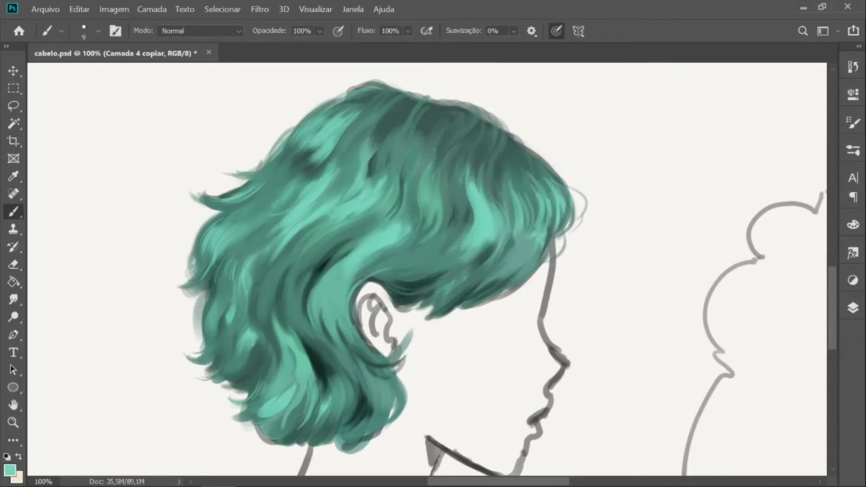
pyautogui.moveTo(234, 201); pyautogui.dragTo(270, 182)
pyautogui.moveTo(391, 95); pyautogui.dragTo(370, 139)
# Step: Sample a dark teal for fine strands in the middle waves, and a light teal for strands in the fringe above the ear
pyautogui.keyDown('alt'); pyautogui.click(377, 142); pyautogui.keyUp('alt')
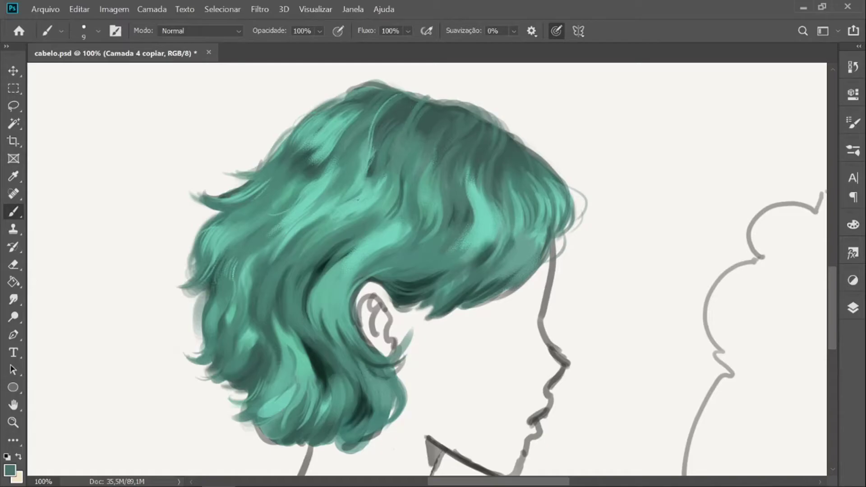
pyautogui.moveTo(348, 211); pyautogui.dragTo(320, 231)
pyautogui.hotkey('ctrl', '-')
pyautogui.keyDown('alt'); pyautogui.rightClick(339, 321); pyautogui.keyUp('alt')
pyautogui.keyDown('alt'); pyautogui.click(326, 361); pyautogui.keyUp('alt')
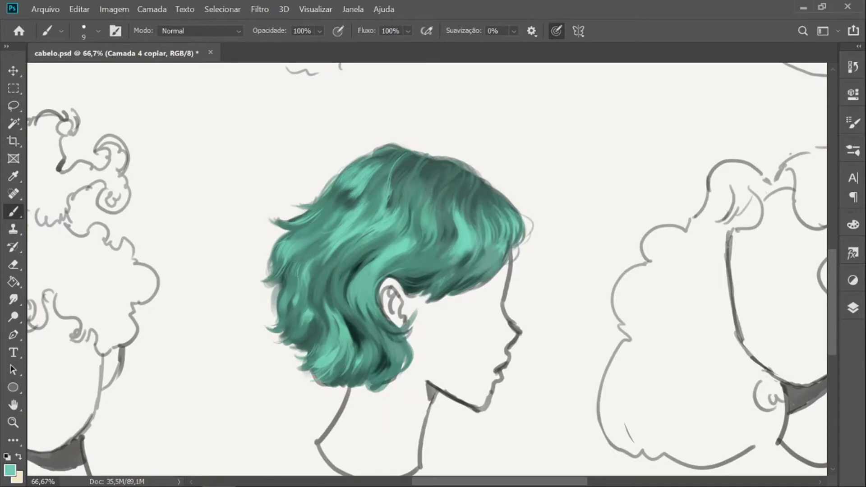
pyautogui.moveTo(452, 256); pyautogui.dragTo(427, 270)
# Step: Sample a mid teal and blend the front of the fringe at brush size 30 without pressure-controlled size
pyautogui.keyDown('alt'); pyautogui.click(451, 227); pyautogui.keyUp('alt')
pyautogui.click(556, 31)
pyautogui.moveTo(489, 246)
pyautogui.mouseDown()
pyautogui.moveTo(489, 265)
pyautogui.moveTo(501, 233)
pyautogui.mouseUp()
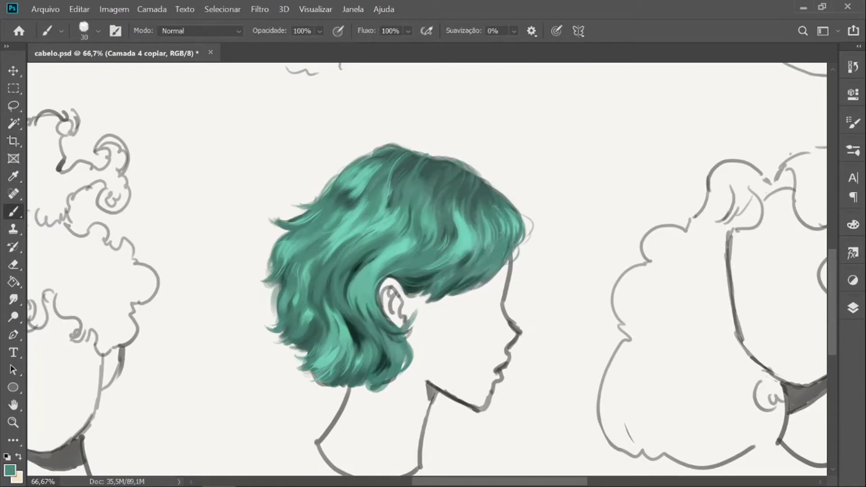
# Step: Sample a light teal from the fringe, set the brush to 15 with pressure-controlled size and paint strands above the ear
pyautogui.hotkey('ctrl', '-')
pyautogui.keyDown('alt'); pyautogui.click(456, 246); pyautogui.keyUp('alt')
pyautogui.click(557, 30)
pyautogui.press('[')
pyautogui.press('[')
pyautogui.press('[')
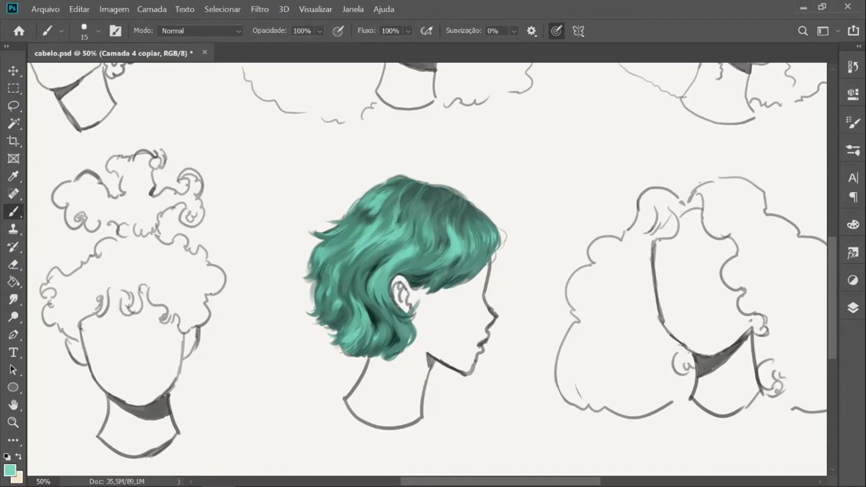
pyautogui.moveTo(410, 269); pyautogui.dragTo(432, 257)
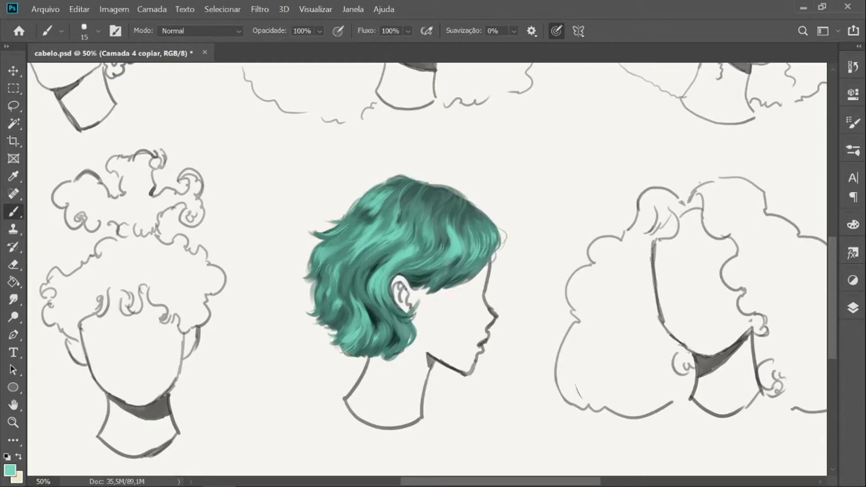
# Step: Try the Sampled Brush 3 18 preset at 144 px with a mark beside the face and undo it
pyautogui.click(852, 150)
pyautogui.click(574, 208)
pyautogui.moveTo(830, 206); pyautogui.dragTo(834, 296)
pyautogui.click(660, 279)
pyautogui.click(543, 253)
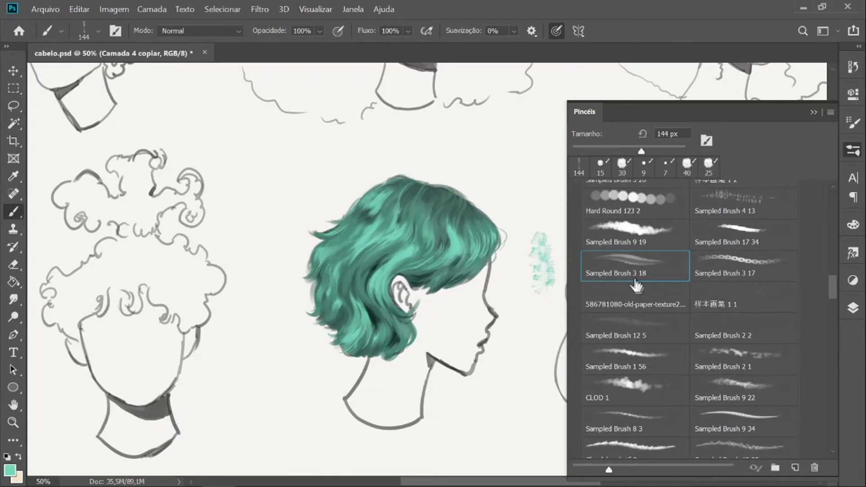
pyautogui.hotkey('ctrl', 'z')
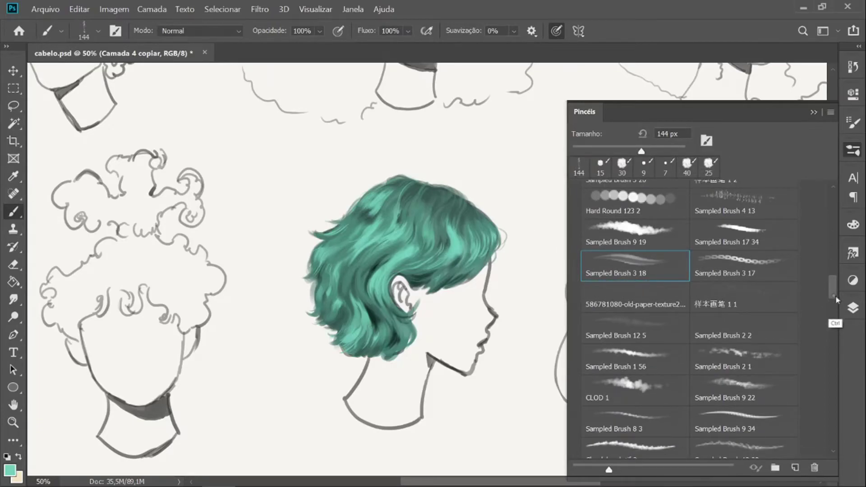
# Step: Look through the brush library, including the Grzgorz Rutkowski_88grzes_brushes_2015 folder, for a brush suited to hair
pyautogui.scroll(1, 805, 288)
pyautogui.scroll(-1, 805, 289)
pyautogui.moveTo(835, 304); pyautogui.dragTo(840, 367)
pyautogui.scroll(-5, 841, 371)
pyautogui.click(765, 352)
pyautogui.moveTo(829, 382); pyautogui.dragTo(837, 431)
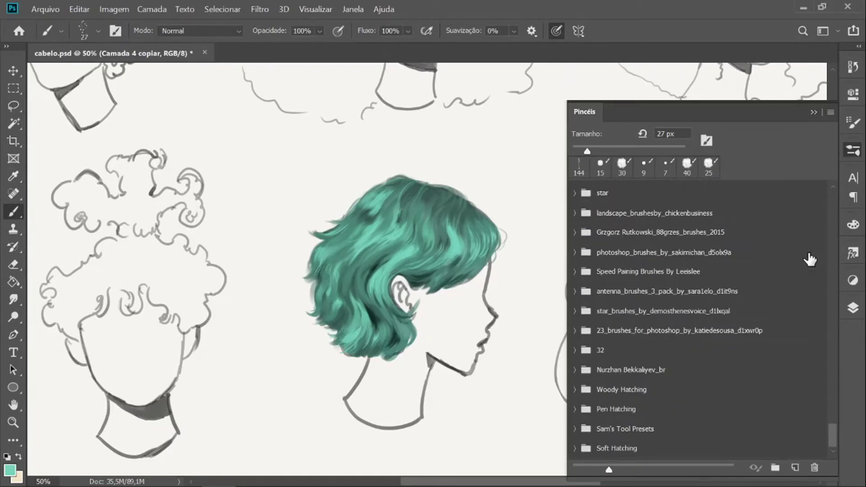
pyautogui.click(574, 232)
pyautogui.moveTo(832, 356)
pyautogui.mouseDown()
pyautogui.moveTo(837, 409)
pyautogui.moveTo(835, 344)
pyautogui.mouseUp()
pyautogui.click(574, 335)
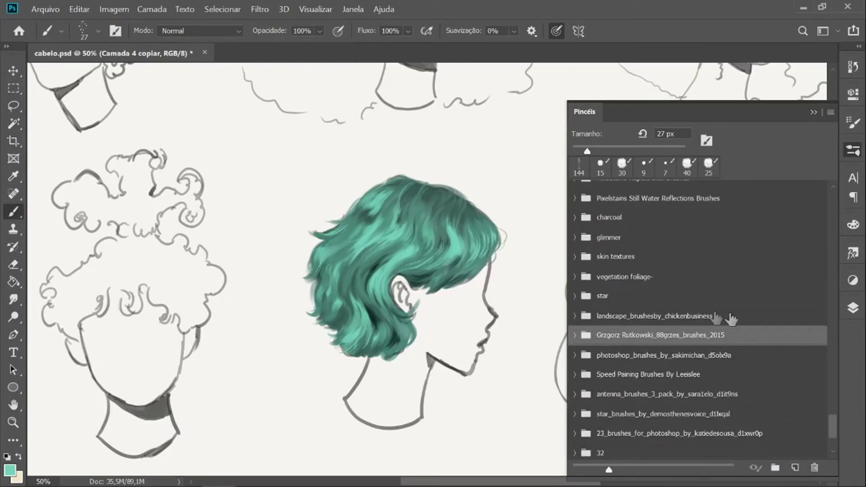
pyautogui.moveTo(832, 428); pyautogui.dragTo(832, 447)
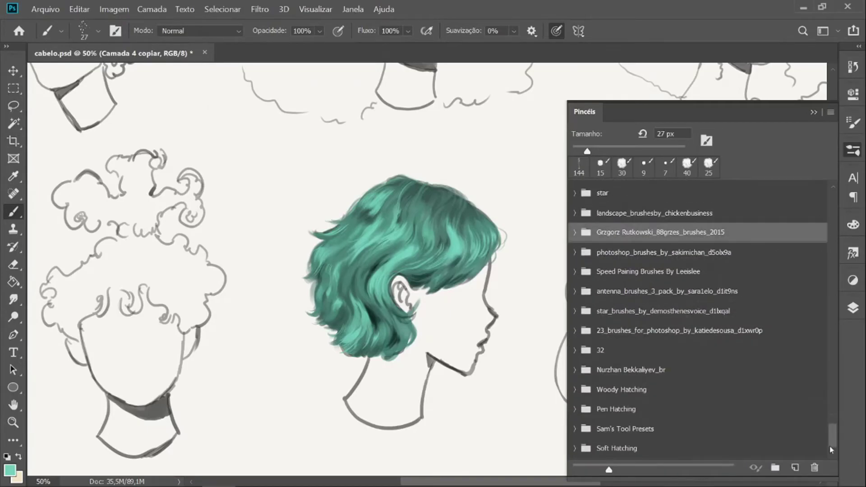
# Step: Choose the Hair - frizz brush at 40 px and paint light frizzy strands over the back waves, above the ear and in the fringe
pyautogui.click(575, 350)
pyautogui.moveTo(832, 274); pyautogui.dragTo(837, 327)
pyautogui.click(631, 397)
pyautogui.hotkey('ctrl', '1')
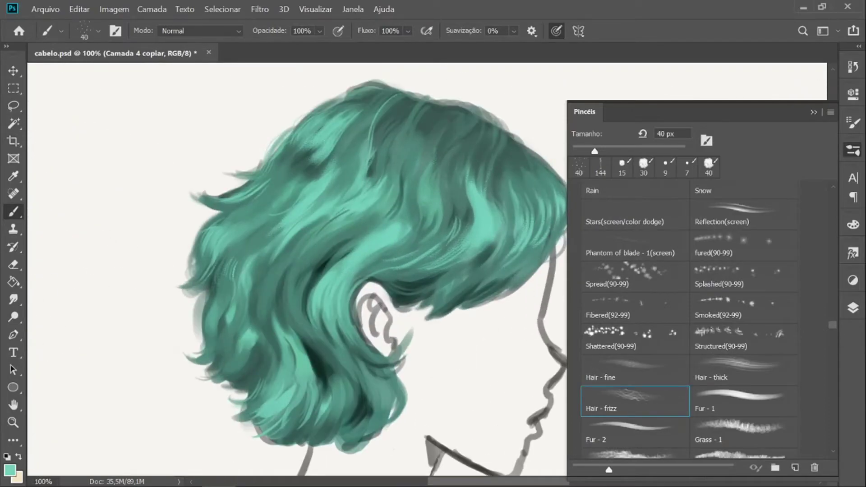
pyautogui.moveTo(292, 202)
pyautogui.mouseDown()
pyautogui.moveTo(247, 237)
pyautogui.moveTo(338, 217)
pyautogui.mouseUp()
pyautogui.moveTo(385, 261); pyautogui.dragTo(417, 241)
pyautogui.moveTo(466, 220); pyautogui.dragTo(436, 243)
pyautogui.moveTo(493, 242); pyautogui.dragTo(472, 264)
# Step: Sample a dark teal from the crown and paint frizzy loose strands outside the upper back contour
pyautogui.click(813, 112)
pyautogui.press('alt')
pyautogui.click(505, 151)
pyautogui.press('b')
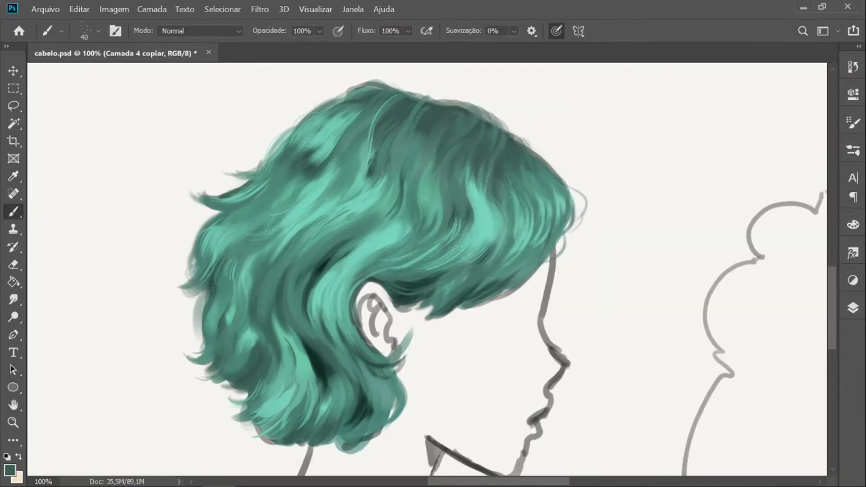
pyautogui.moveTo(343, 95); pyautogui.dragTo(282, 137)
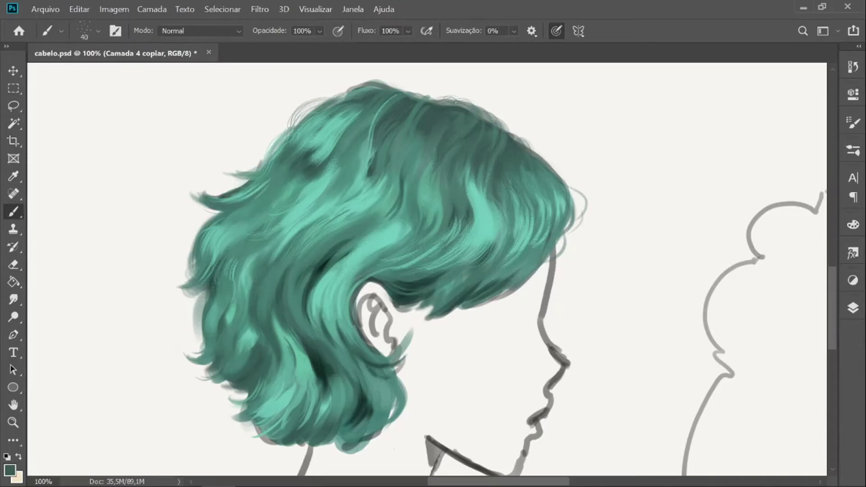
# Step: Test the Hair - thick and Hair - fine brushes on the blank face, keep Hair - fine and sample the darkest teal behind the ear
pyautogui.click(853, 153)
pyautogui.click(743, 217)
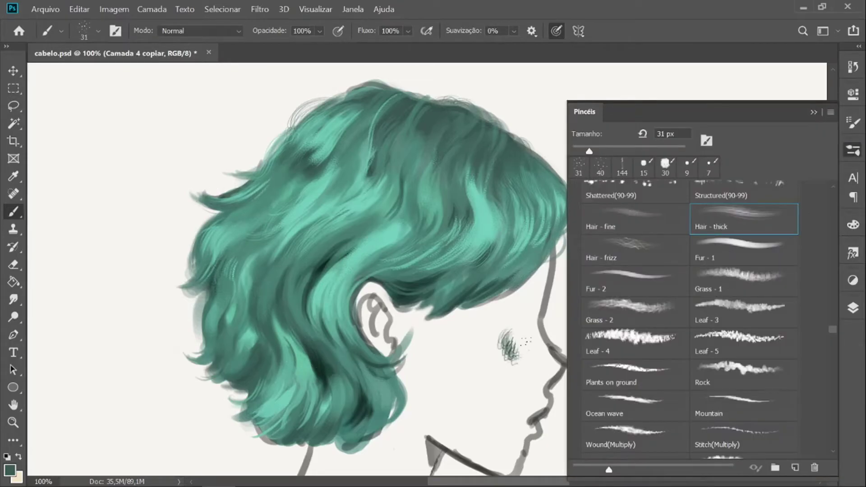
pyautogui.click(634, 219)
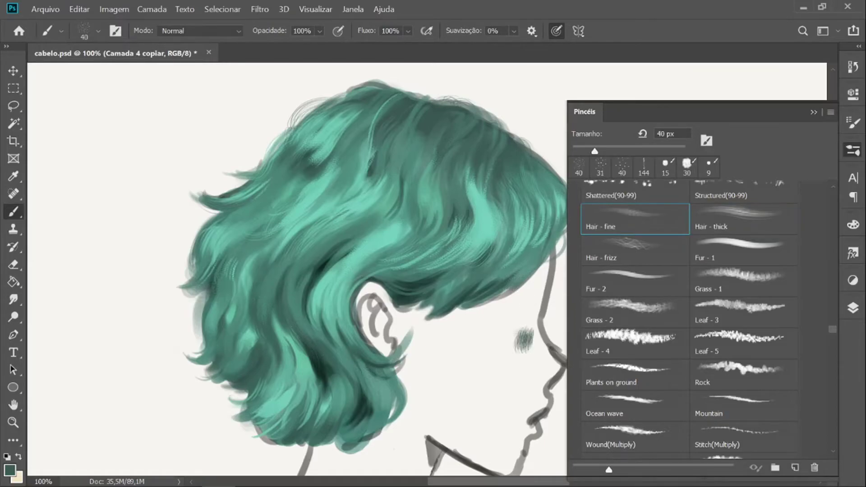
pyautogui.keyDown('alt'); pyautogui.click(323, 372); pyautogui.keyUp('alt')
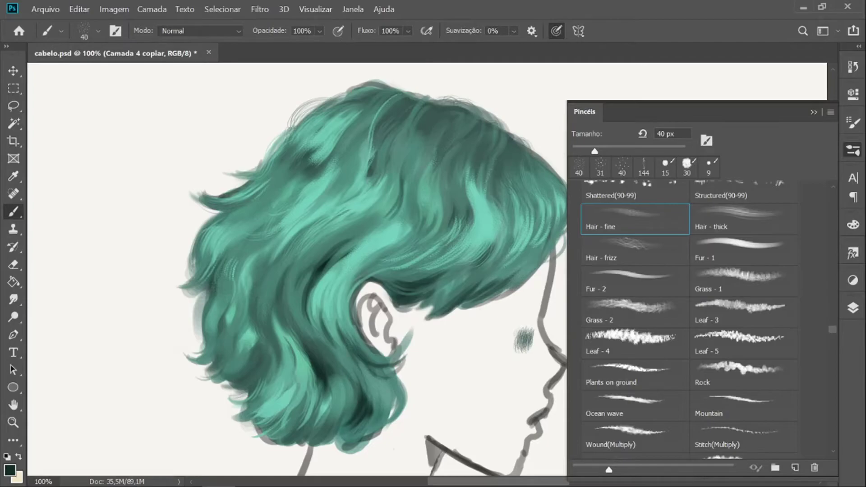
# Step: Try the Fur - 2 brush, switch to the 54 px round brush in the brushes sakimichan folder and test it on the blank face
pyautogui.click(634, 278)
pyautogui.scroll(10, 666, 283)
pyautogui.click(575, 366)
pyautogui.moveTo(833, 196)
pyautogui.mouseDown()
pyautogui.moveTo(835, 234)
pyautogui.moveTo(835, 203)
pyautogui.mouseUp()
pyautogui.click(575, 241)
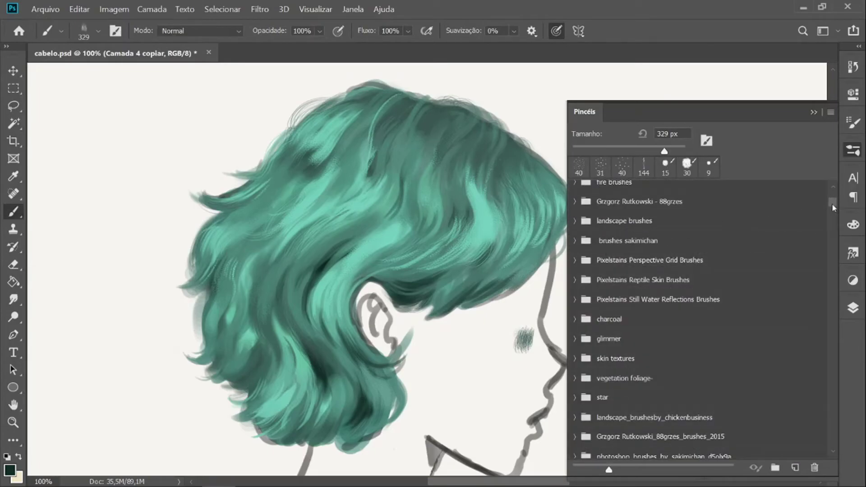
pyautogui.click(574, 241)
pyautogui.click(631, 298)
pyautogui.moveTo(549, 368); pyautogui.dragTo(551, 382)
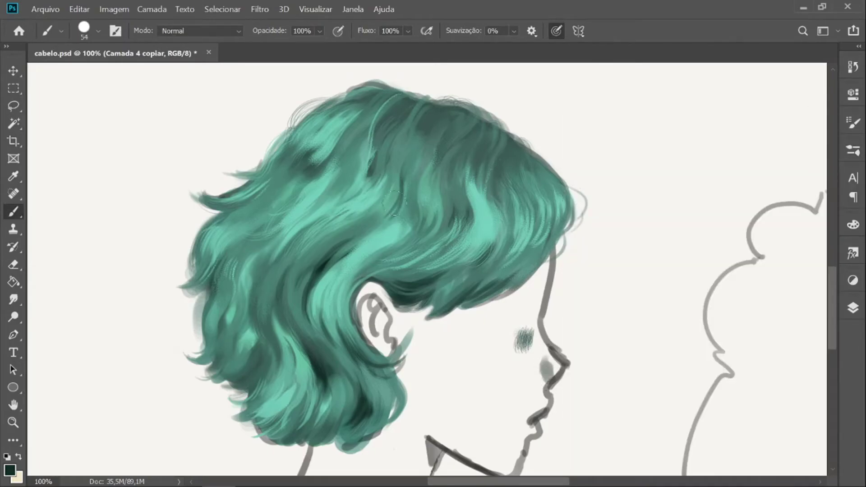
# Step: Erase the brush test marks from the face and the stray paint around the ear
pyautogui.press('e')
pyautogui.moveTo(523, 344); pyautogui.dragTo(539, 375)
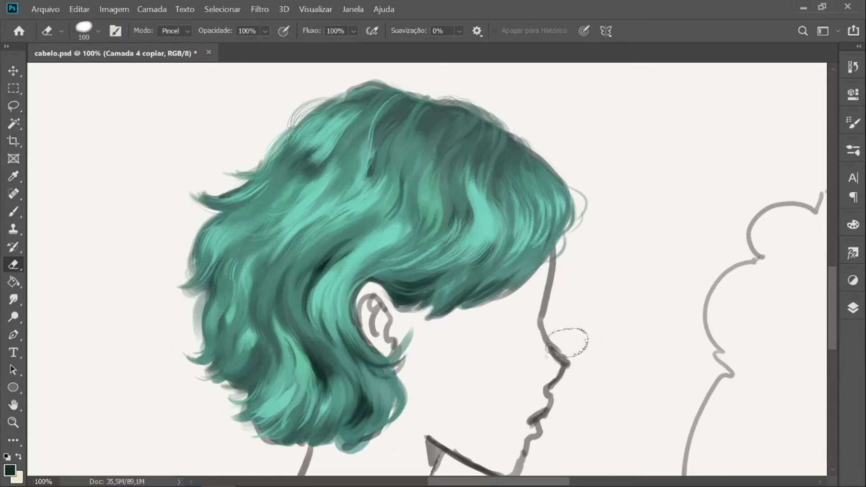
pyautogui.press('b')
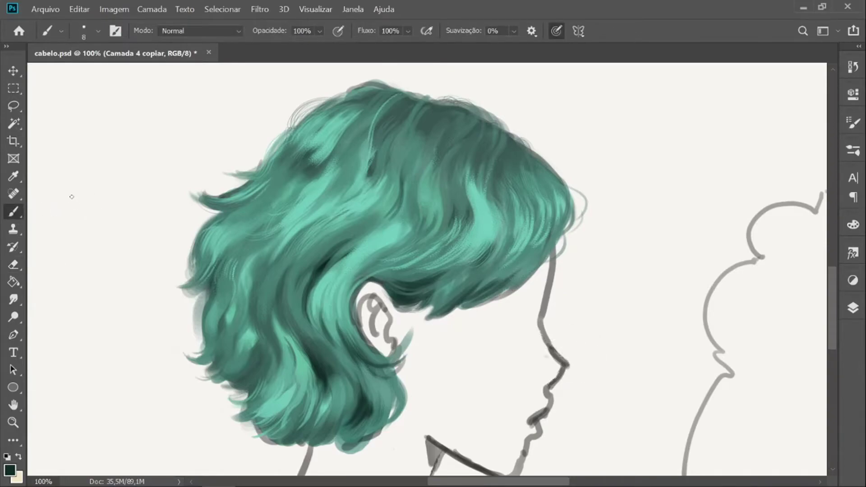
pyautogui.press('e')
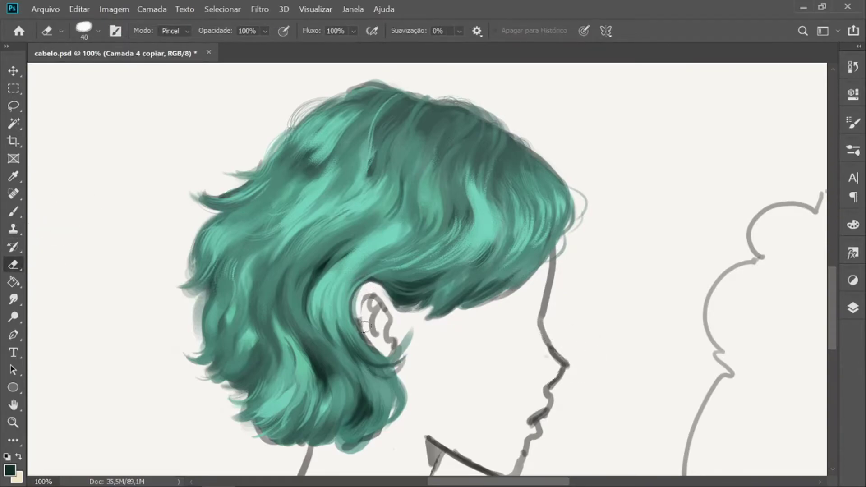
# Step: Sample mid, light and dark teals from the hair and paint fine 8 px strands plus soft strokes over the lower lock, back and fringe
pyautogui.press('b')
pyautogui.keyDown('alt'); pyautogui.click(395, 361); pyautogui.keyUp('alt')
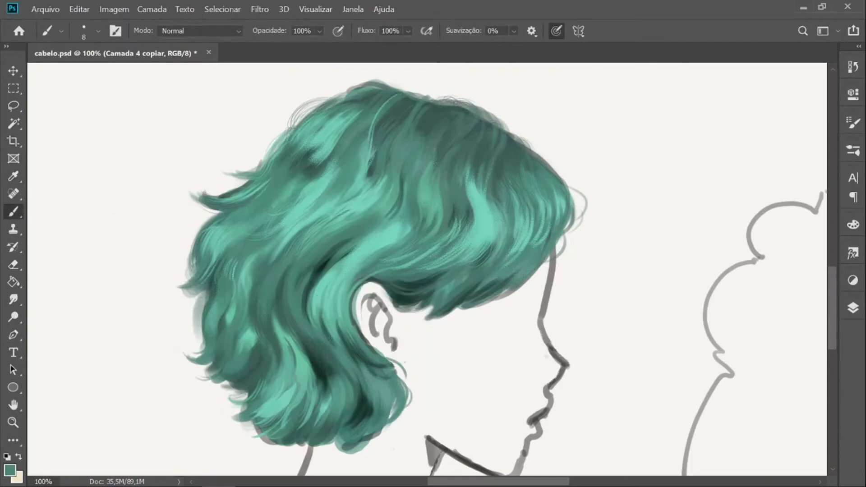
pyautogui.keyDown('alt'); pyautogui.click(481, 221); pyautogui.keyUp('alt')
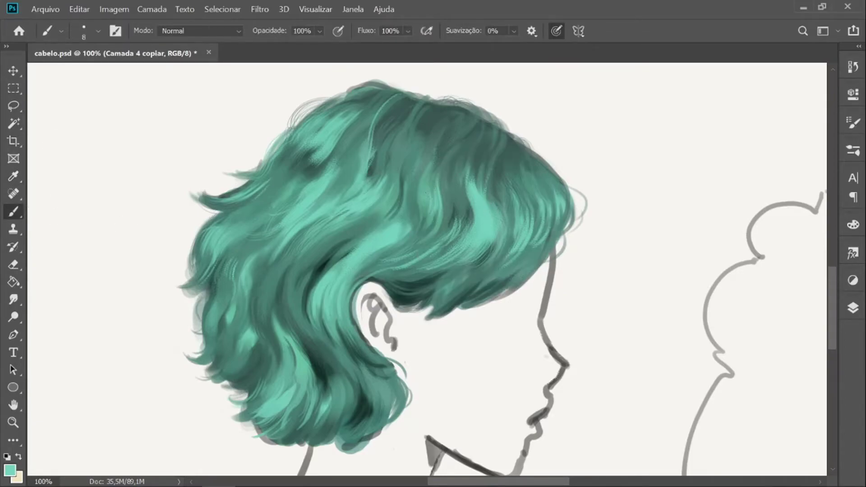
pyautogui.keyDown('alt'); pyautogui.click(216, 207); pyautogui.keyUp('alt')
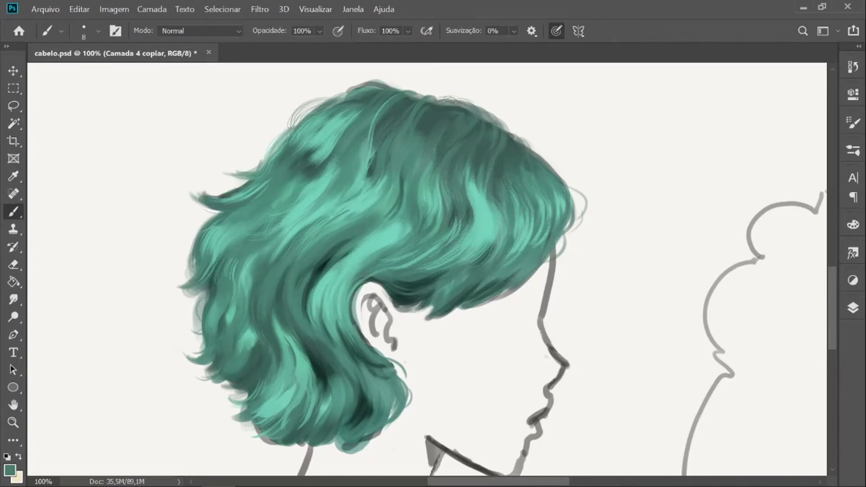
pyautogui.hotkey('ctrl', '-')
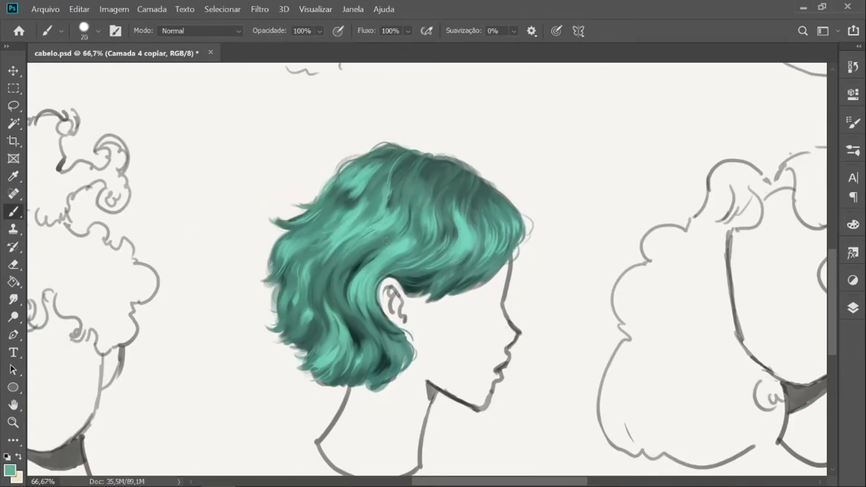
pyautogui.moveTo(483, 246); pyautogui.dragTo(444, 280)
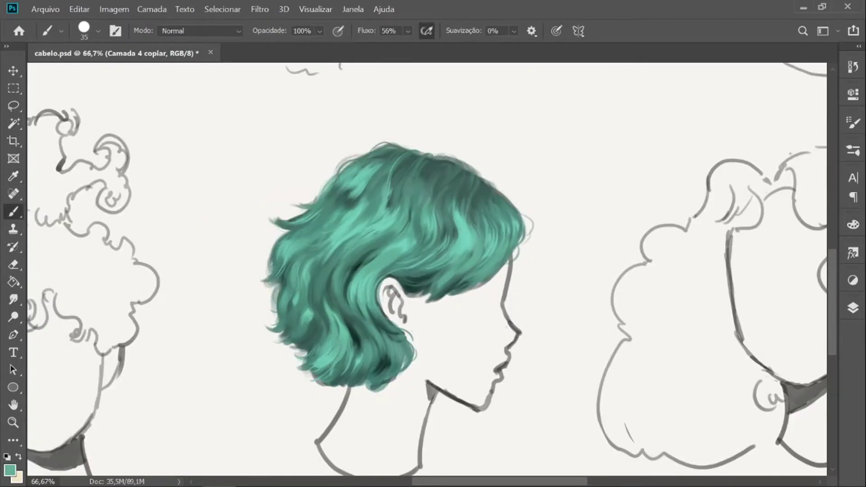
# Step: Merge the teal hair layer down, add a new layer above it, hide Camada 4, Camada 2 and Camada 3, and select Camada 6
pyautogui.hotkey('ctrl', '-')
pyautogui.hotkey('ctrl', '-')
pyautogui.scroll(1, 332, 319)
pyautogui.click(853, 308)
pyautogui.hotkey('ctrl', 'e')
pyautogui.click(797, 467)
pyautogui.moveTo(646, 389); pyautogui.dragTo(645, 430)
pyautogui.click(769, 366)
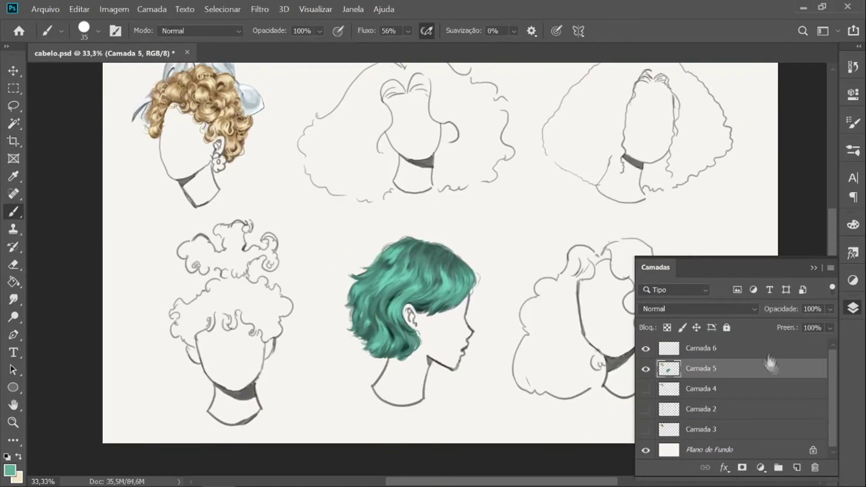
pyautogui.click(768, 353)
pyautogui.click(853, 307)
# Step: Pick new foreground colours, including a bright green, and paint soft colour over the fringe, back and lower waves of the teal hair
pyautogui.click(10, 471)
pyautogui.click(559, 278)
pyautogui.click(788, 202)
pyautogui.moveTo(446, 284)
pyautogui.mouseDown()
pyautogui.moveTo(379, 311)
pyautogui.moveTo(370, 347)
pyautogui.mouseUp()
pyautogui.click(10, 470)
pyautogui.click(552, 328)
pyautogui.click(788, 201)
pyautogui.click(10, 470)
pyautogui.click(627, 239)
pyautogui.click(788, 201)
pyautogui.moveTo(386, 273); pyautogui.dragTo(361, 298)
# Step: Set the blend mode of Camada 6 to Sobrepor and its opacity to 42%
pyautogui.click(853, 307)
pyautogui.click(694, 309)
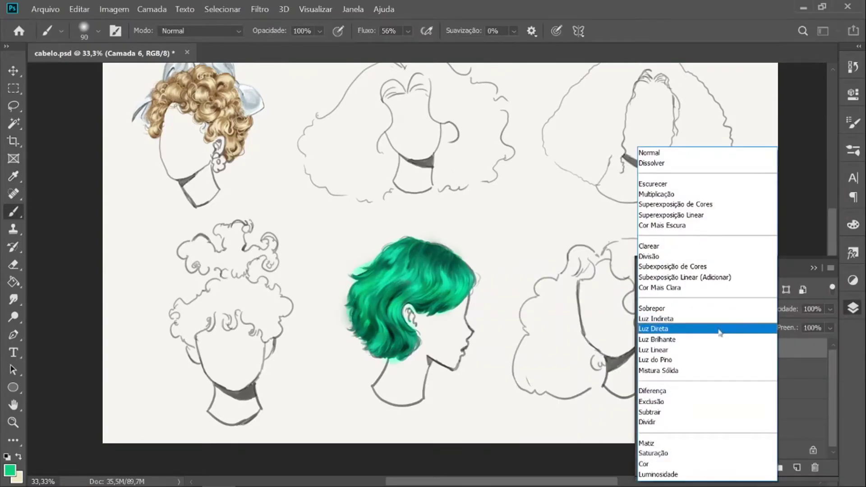
pyautogui.click(674, 310)
pyautogui.click(853, 308)
pyautogui.moveTo(833, 315); pyautogui.dragTo(833, 295)
# Step: Pick a brown and paint soft colour over the blonde curls on Camada 6, and save the document
pyautogui.click(10, 470)
pyautogui.click(787, 202)
pyautogui.moveTo(221, 145); pyautogui.dragTo(234, 193)
pyautogui.click(9, 470)
pyautogui.click(788, 202)
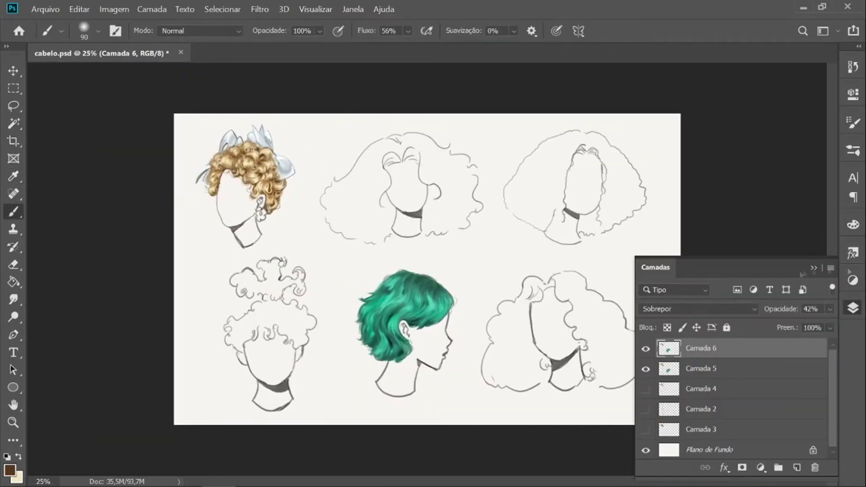
pyautogui.click(852, 307)
pyautogui.hotkey('ctrl', 's')
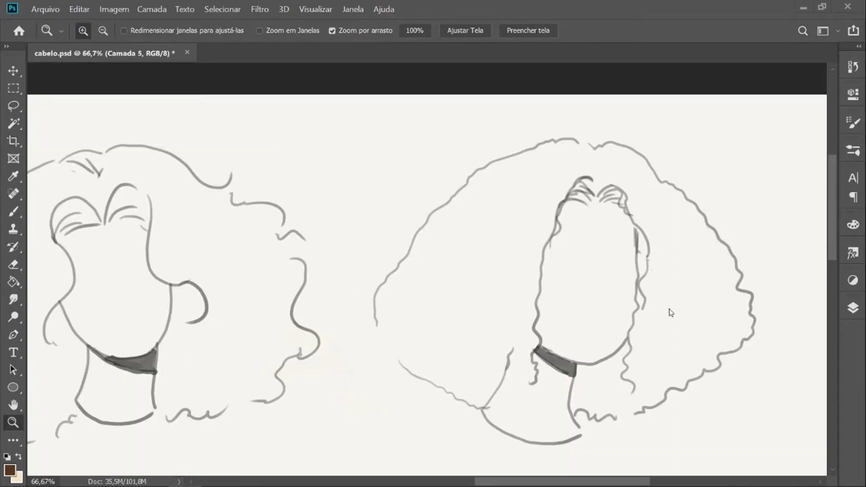
# Step: Zoom in on the uncoloured wide, crimped hairstyle and choose the 54 px round brush from the brushes sakimichan folder
pyautogui.click(671, 312)
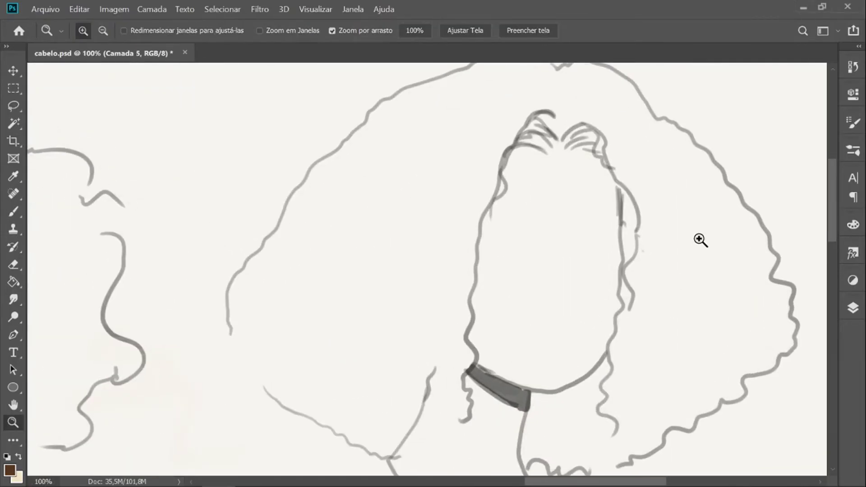
pyautogui.click(14, 211)
pyautogui.click(853, 150)
pyautogui.press('[')
pyautogui.scroll(-5, 817, 306)
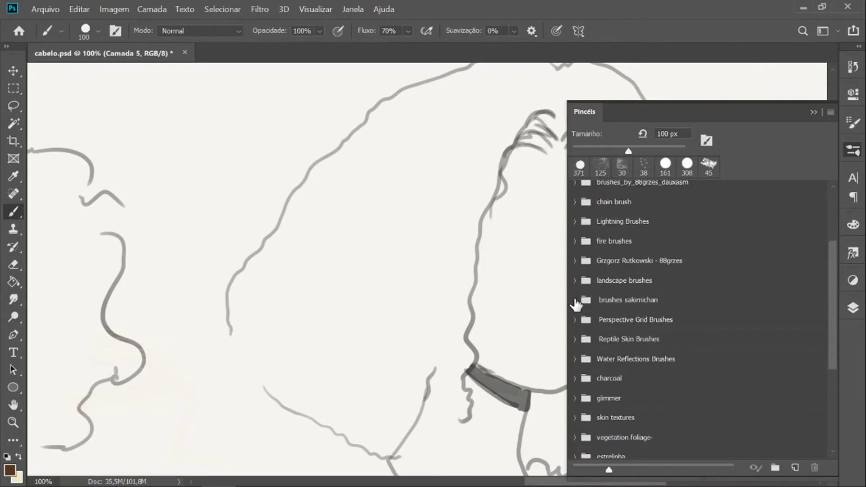
pyautogui.click(575, 299)
pyautogui.click(600, 303)
pyautogui.click(814, 112)
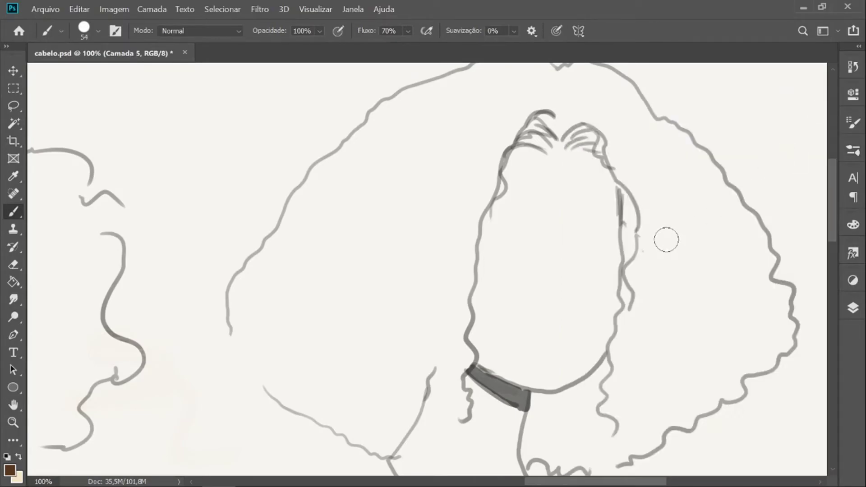
# Step: Set the foreground to a near-black colour and try one stroke above the forehead of the wide hairstyle
pyautogui.hotkey('ctrl', '-')
pyautogui.click(9, 470)
pyautogui.click(507, 364)
pyautogui.click(533, 361)
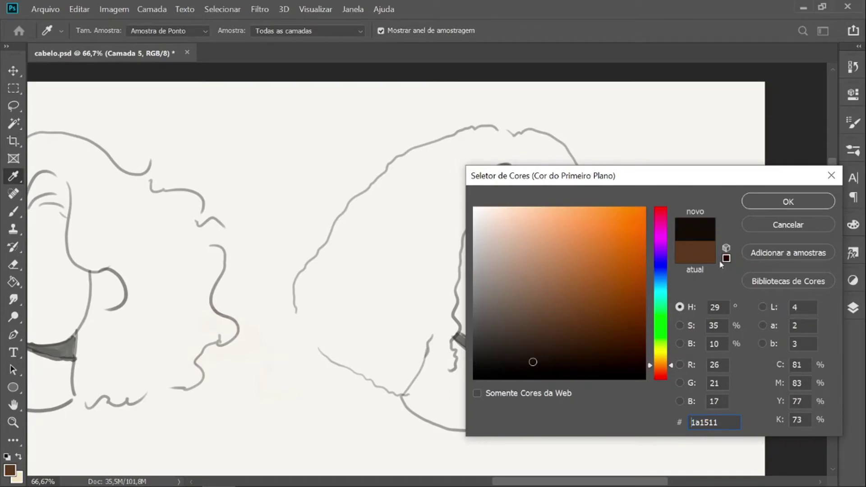
pyautogui.click(787, 201)
pyautogui.press('b')
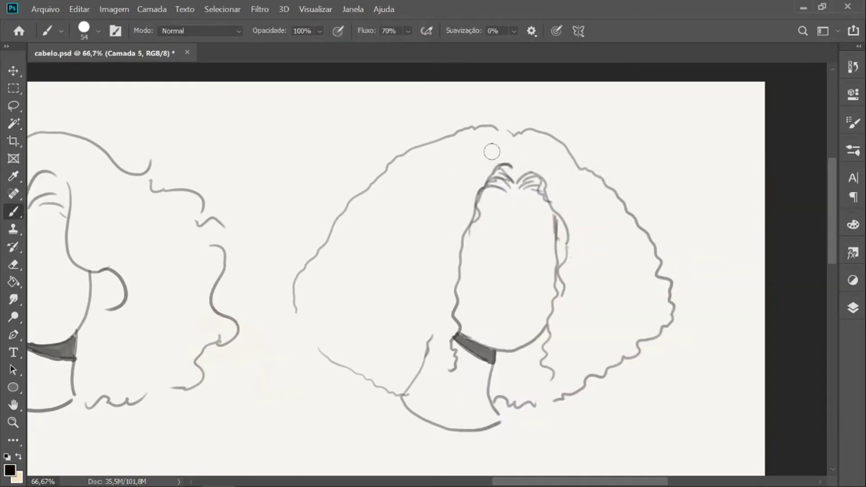
pyautogui.moveTo(507, 158)
pyautogui.mouseDown()
pyautogui.moveTo(481, 153)
pyautogui.moveTo(484, 137)
pyautogui.moveTo(451, 144)
pyautogui.mouseUp()
pyautogui.hotkey('ctrl', 'z')
# Step: Add a new layer below Camada 5 for the dark hair's base colour
pyautogui.click(853, 308)
pyautogui.keyDown('ctrl'); pyautogui.click(797, 467); pyautogui.keyUp('ctrl')
pyautogui.click(813, 268)
# Step: Try blocking in the hair beside the parting with near-black strokes, enlarging the round brush up to 90 px
pyautogui.moveTo(504, 176)
pyautogui.mouseDown()
pyautogui.moveTo(500, 142)
pyautogui.moveTo(468, 138)
pyautogui.moveTo(411, 162)
pyautogui.moveTo(349, 221)
pyautogui.moveTo(297, 307)
pyautogui.moveTo(322, 344)
pyautogui.moveTo(394, 381)
pyautogui.moveTo(411, 375)
pyautogui.moveTo(437, 328)
pyautogui.moveTo(468, 200)
pyautogui.moveTo(475, 181)
pyautogui.moveTo(488, 177)
pyautogui.moveTo(489, 148)
pyautogui.moveTo(397, 179)
pyautogui.moveTo(461, 173)
pyautogui.moveTo(424, 292)
pyautogui.moveTo(440, 278)
pyautogui.moveTo(389, 345)
pyautogui.moveTo(351, 352)
pyautogui.moveTo(312, 296)
pyautogui.moveTo(365, 240)
pyautogui.moveTo(364, 284)
pyautogui.moveTo(392, 324)
pyautogui.moveTo(369, 302)
pyautogui.mouseUp()
pyautogui.press(']')
pyautogui.press(']')
pyautogui.hotkey('ctrl', 'z')
pyautogui.hotkey('ctrl', 'z')
pyautogui.hotkey('ctrl', 'z')
pyautogui.moveTo(507, 145); pyautogui.dragTo(433, 149)
pyautogui.hotkey('ctrl', 'z')
# Step: Browse the brush library and choose Hard Round 13 1 from the Grzgorz Rutkowski - 88grzes folder
pyautogui.click(853, 151)
pyautogui.scroll(2, 832, 231)
pyautogui.scroll(-2, 832, 231)
pyautogui.click(575, 199)
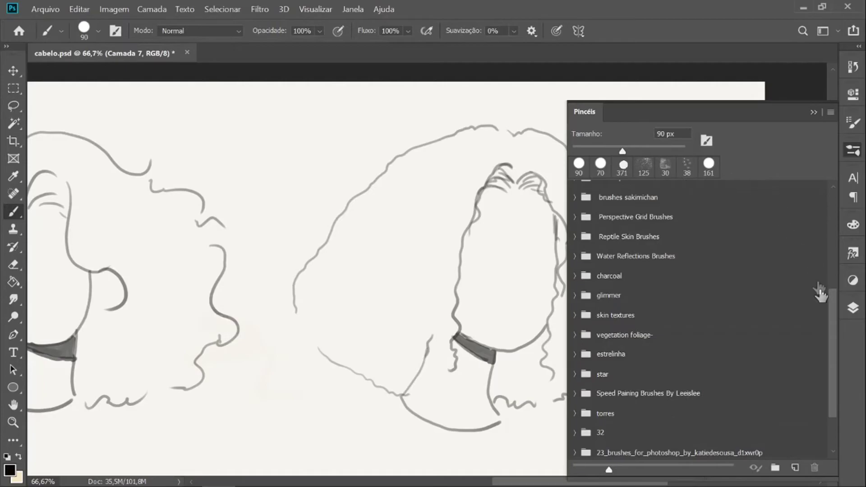
pyautogui.scroll(-3, 832, 342)
pyautogui.scroll(5, 829, 276)
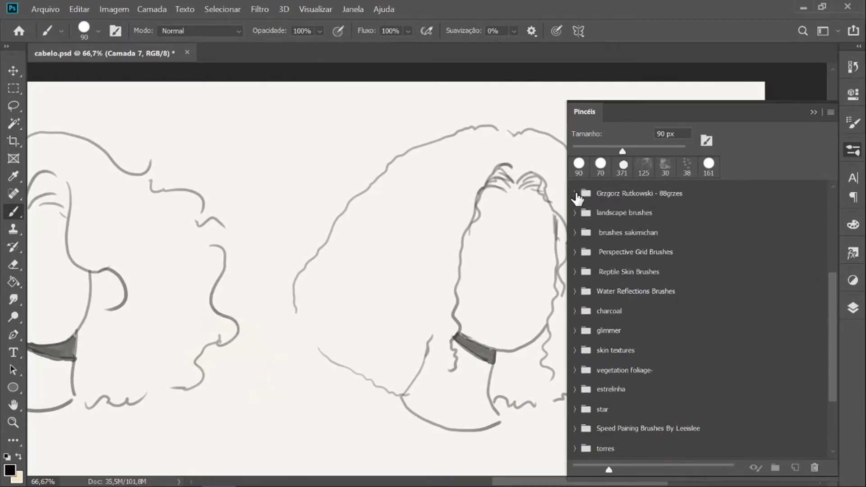
pyautogui.click(575, 194)
pyautogui.click(642, 368)
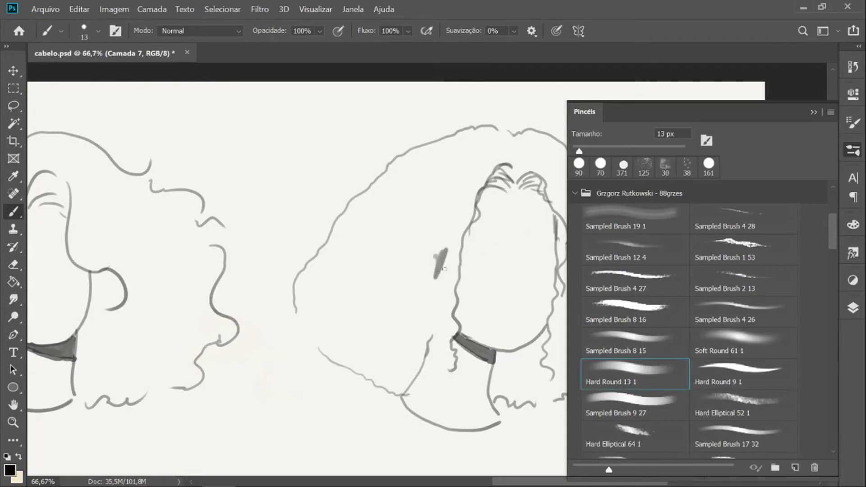
# Step: Enlarge the Hard Round 13 1 brush to 30 px and try a dark test stroke beside the face
pyautogui.press(']')
pyautogui.press(']')
pyautogui.press(']')
pyautogui.moveTo(446, 246)
pyautogui.mouseDown()
pyautogui.moveTo(440, 278)
pyautogui.moveTo(450, 312)
pyautogui.mouseUp()
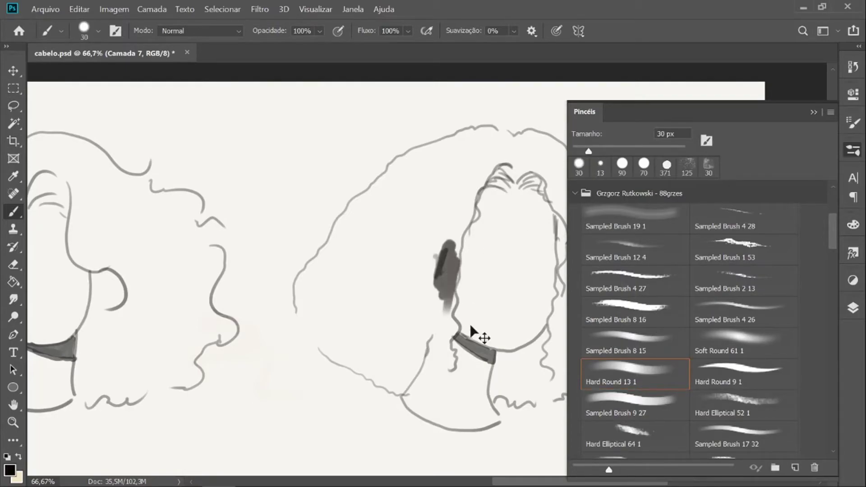
pyautogui.hotkey('ctrl', 'z')
pyautogui.click(813, 112)
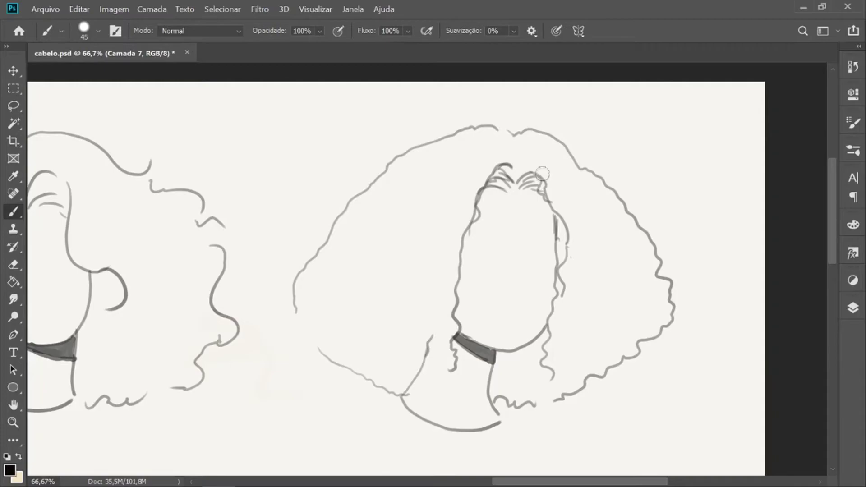
# Step: Block in both sides of the wide hairstyle around the face with translucent near-black strokes inside the sketched outline
pyautogui.moveTo(505, 171)
pyautogui.mouseDown()
pyautogui.moveTo(478, 135)
pyautogui.moveTo(396, 172)
pyautogui.moveTo(348, 218)
pyautogui.moveTo(300, 292)
pyautogui.moveTo(317, 329)
pyautogui.moveTo(397, 388)
pyautogui.moveTo(462, 243)
pyautogui.moveTo(406, 324)
pyautogui.moveTo(374, 232)
pyautogui.mouseUp()
pyautogui.moveTo(335, 273)
pyautogui.mouseDown()
pyautogui.moveTo(360, 312)
pyautogui.moveTo(401, 297)
pyautogui.mouseUp()
pyautogui.moveTo(438, 327); pyautogui.dragTo(450, 300)
pyautogui.moveTo(498, 141)
pyautogui.mouseDown()
pyautogui.moveTo(536, 168)
pyautogui.moveTo(541, 145)
pyautogui.moveTo(545, 182)
pyautogui.moveTo(571, 217)
pyautogui.moveTo(574, 186)
pyautogui.moveTo(593, 186)
pyautogui.moveTo(653, 274)
pyautogui.moveTo(660, 306)
pyautogui.moveTo(645, 328)
pyautogui.moveTo(549, 395)
pyautogui.moveTo(502, 394)
pyautogui.moveTo(504, 365)
pyautogui.moveTo(530, 356)
pyautogui.moveTo(565, 301)
pyautogui.moveTo(576, 214)
pyautogui.moveTo(599, 282)
pyautogui.moveTo(644, 324)
pyautogui.moveTo(615, 330)
pyautogui.moveTo(584, 294)
pyautogui.moveTo(562, 338)
pyautogui.moveTo(521, 377)
pyautogui.mouseUp()
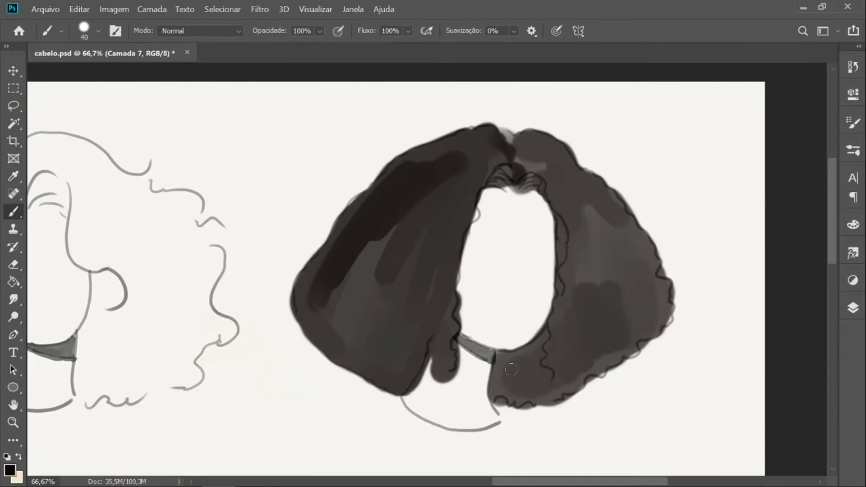
# Step: Darken the hair's lower ends, the hairline above the forehead and the inner edges along the face with the 40 px brush
pyautogui.moveTo(502, 357)
pyautogui.mouseDown()
pyautogui.moveTo(506, 383)
pyautogui.moveTo(519, 399)
pyautogui.moveTo(536, 365)
pyautogui.moveTo(535, 397)
pyautogui.mouseUp()
pyautogui.moveTo(303, 327)
pyautogui.mouseDown()
pyautogui.moveTo(377, 382)
pyautogui.moveTo(390, 383)
pyautogui.moveTo(386, 364)
pyautogui.moveTo(408, 382)
pyautogui.moveTo(406, 361)
pyautogui.moveTo(438, 351)
pyautogui.moveTo(435, 374)
pyautogui.moveTo(443, 324)
pyautogui.moveTo(448, 343)
pyautogui.moveTo(441, 301)
pyautogui.mouseUp()
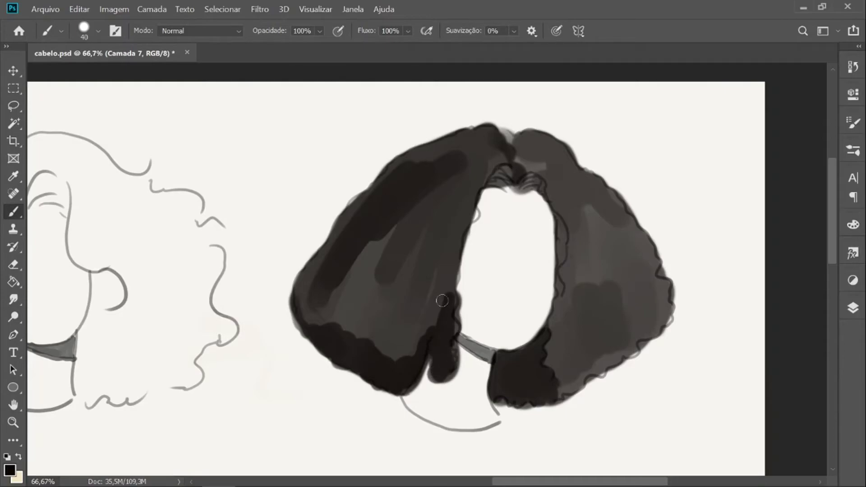
pyautogui.moveTo(539, 185)
pyautogui.mouseDown()
pyautogui.moveTo(564, 234)
pyautogui.moveTo(559, 256)
pyautogui.mouseUp()
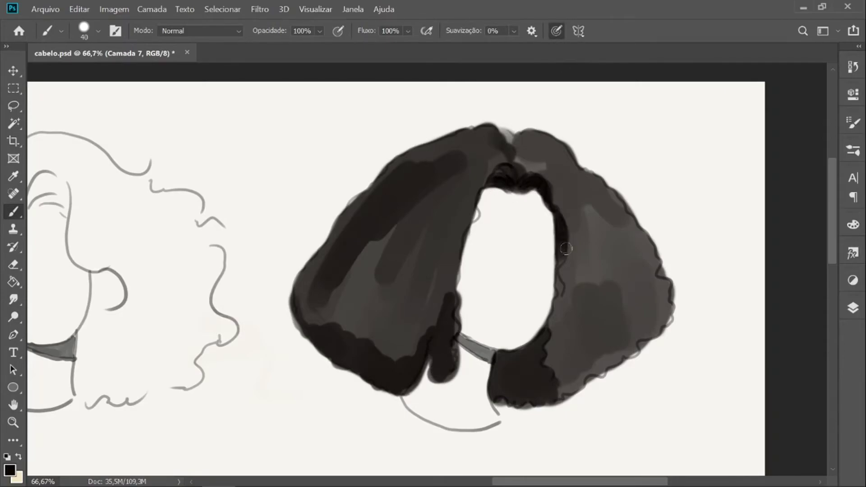
pyautogui.moveTo(559, 289); pyautogui.dragTo(538, 361)
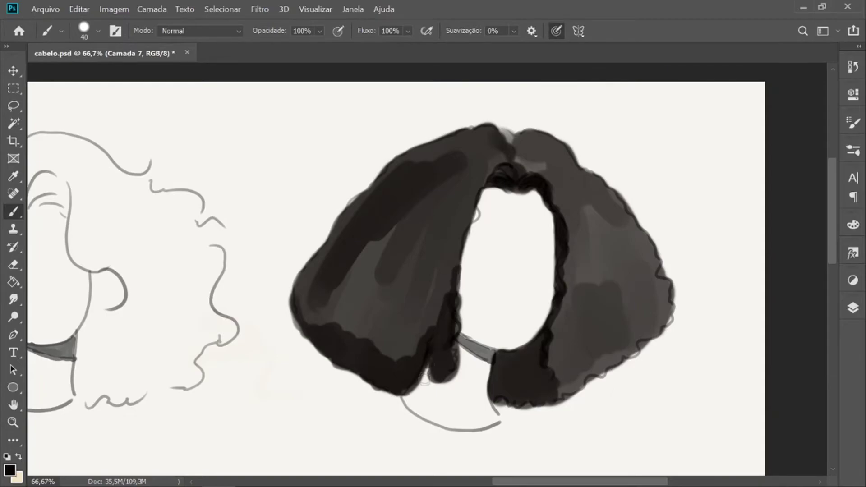
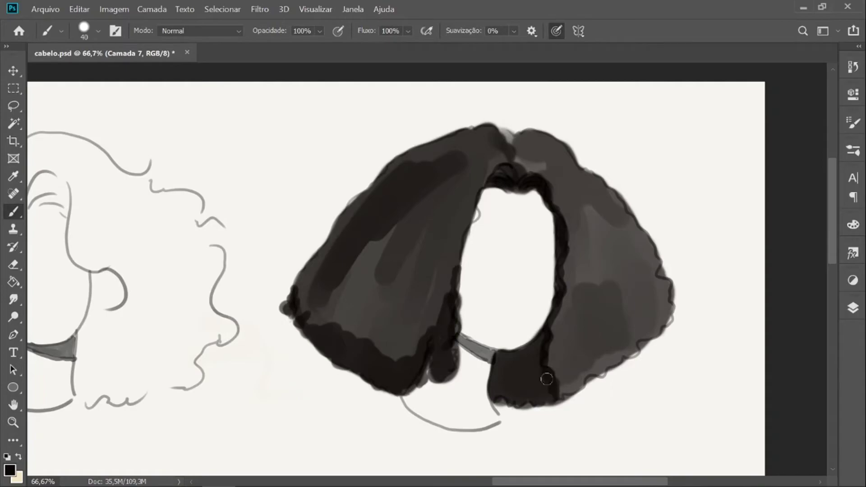
# Step: Choose Sampled Brush 9 27, try it on the dark hair and pick a very dark brown foreground colour
pyautogui.click(852, 152)
pyautogui.click(649, 399)
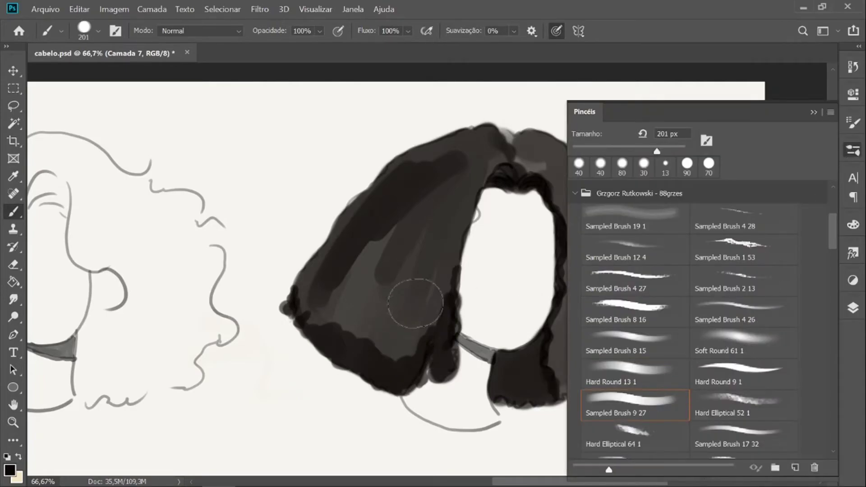
pyautogui.moveTo(412, 298); pyautogui.dragTo(405, 342)
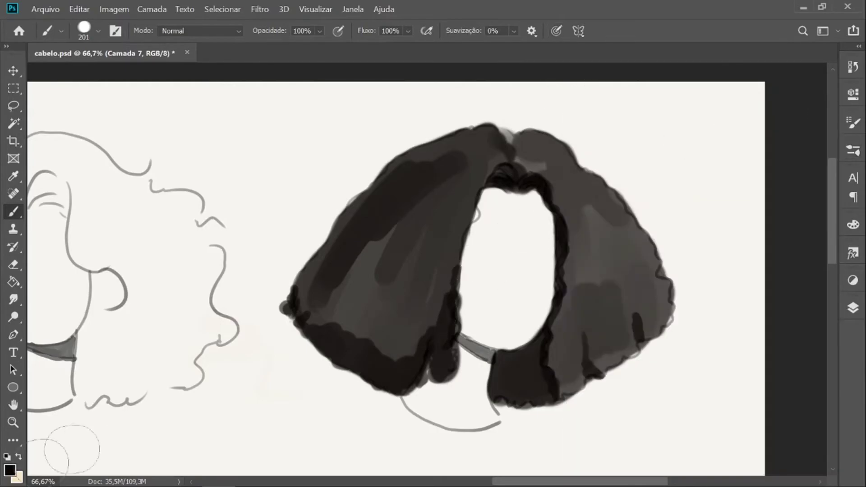
pyautogui.click(9, 470)
pyautogui.click(517, 355)
pyautogui.click(784, 201)
# Step: Reduce the brush to 90 px and paint the very dark brown over the crown and upper left side of the hair
pyautogui.moveTo(422, 202)
pyautogui.mouseDown()
pyautogui.moveTo(344, 263)
pyautogui.moveTo(417, 218)
pyautogui.mouseUp()
pyautogui.press('[')
pyautogui.press('[')
pyautogui.press('[')
pyautogui.press('[')
pyautogui.press('[')
pyautogui.moveTo(467, 158)
pyautogui.mouseDown()
pyautogui.moveTo(485, 164)
pyautogui.moveTo(449, 178)
pyautogui.moveTo(458, 147)
pyautogui.moveTo(481, 139)
pyautogui.moveTo(399, 169)
pyautogui.mouseUp()
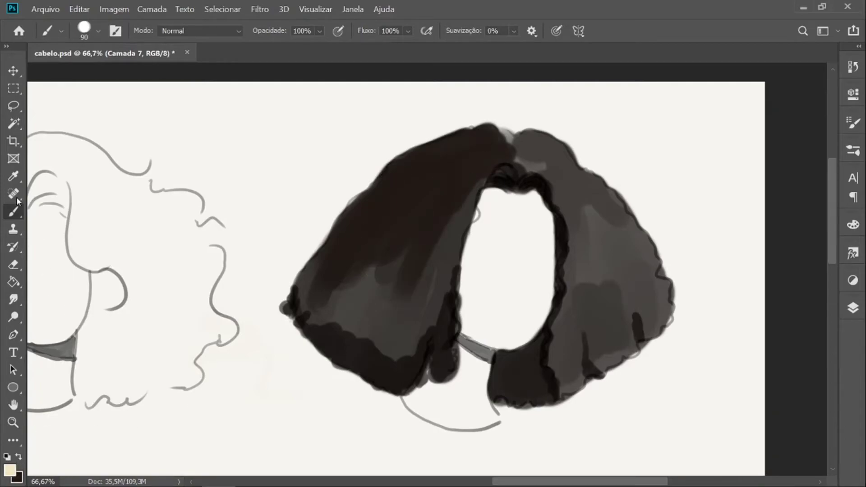
# Step: Sample the dark grey in the hair, paint a highlight patch on the upper left side and cover the area below with near-black brown
pyautogui.click(13, 176)
pyautogui.click(378, 279)
pyautogui.click(13, 212)
pyautogui.moveTo(383, 188)
pyautogui.mouseDown()
pyautogui.moveTo(386, 217)
pyautogui.moveTo(450, 190)
pyautogui.moveTo(417, 269)
pyautogui.mouseUp()
pyautogui.moveTo(385, 222)
pyautogui.mouseDown()
pyautogui.moveTo(406, 294)
pyautogui.moveTo(429, 303)
pyautogui.moveTo(317, 325)
pyautogui.moveTo(351, 225)
pyautogui.mouseUp()
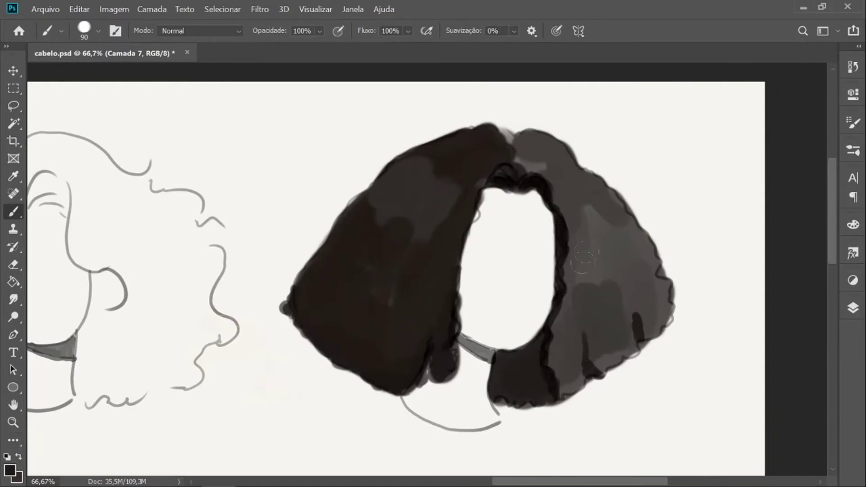
# Step: Cover the hair right of the face and around the parting with near-black brown, and rework the grey highlight patch beside the forehead
pyautogui.moveTo(526, 369)
pyautogui.mouseDown()
pyautogui.moveTo(585, 332)
pyautogui.moveTo(651, 324)
pyautogui.moveTo(604, 358)
pyautogui.mouseUp()
pyautogui.moveTo(573, 221)
pyautogui.mouseDown()
pyautogui.moveTo(541, 152)
pyautogui.moveTo(591, 191)
pyautogui.mouseUp()
pyautogui.moveTo(518, 166)
pyautogui.mouseDown()
pyautogui.moveTo(518, 148)
pyautogui.moveTo(533, 155)
pyautogui.moveTo(530, 143)
pyautogui.moveTo(584, 275)
pyautogui.moveTo(579, 296)
pyautogui.moveTo(625, 224)
pyautogui.moveTo(607, 308)
pyautogui.mouseUp()
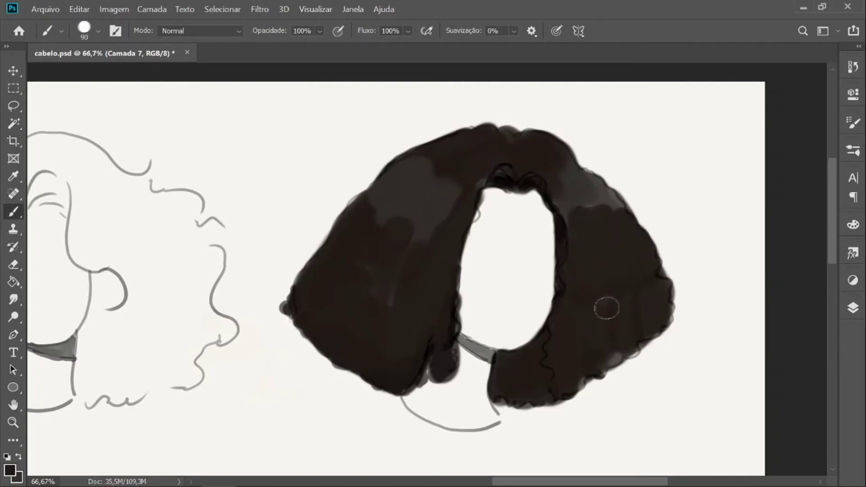
pyautogui.hotkey('ctrl', 'z')
pyautogui.moveTo(574, 205)
pyautogui.mouseDown()
pyautogui.moveTo(584, 236)
pyautogui.moveTo(571, 261)
pyautogui.moveTo(643, 269)
pyautogui.moveTo(573, 226)
pyautogui.mouseUp()
pyautogui.hotkey('ctrl', 'z')
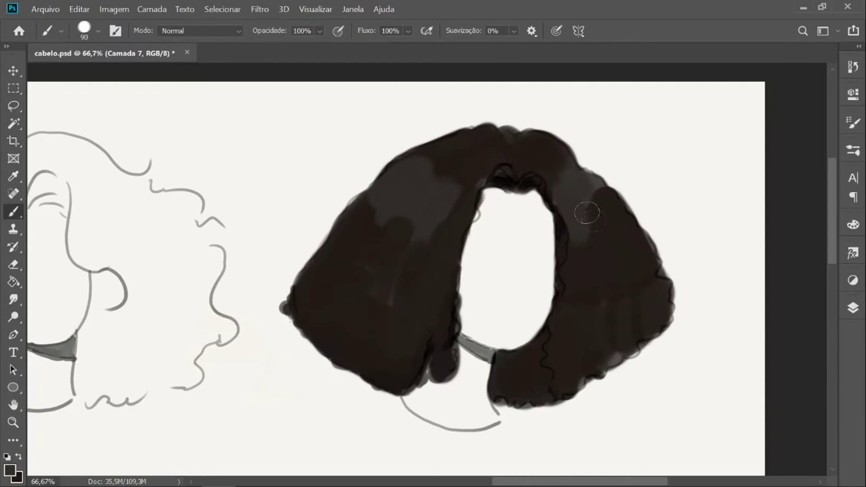
# Step: Paint dark grey highlight streaks over the upper right side and down the left side of the hair
pyautogui.moveTo(560, 178); pyautogui.dragTo(540, 155)
pyautogui.moveTo(443, 154); pyautogui.dragTo(420, 173)
pyautogui.moveTo(461, 167)
pyautogui.mouseDown()
pyautogui.moveTo(469, 183)
pyautogui.moveTo(446, 232)
pyautogui.mouseUp()
pyautogui.moveTo(408, 206); pyautogui.dragTo(374, 259)
pyautogui.moveTo(439, 244); pyautogui.dragTo(429, 277)
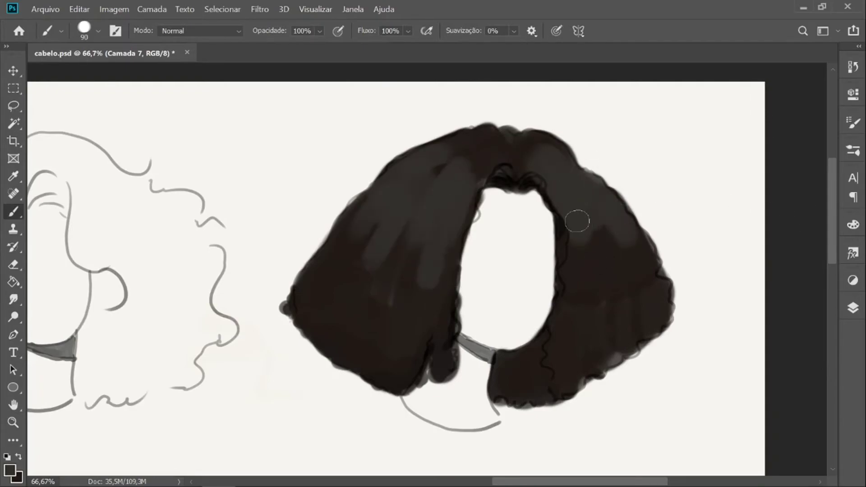
# Step: Choose the slanted oval brush at 80 px and paint near-black brown over the lower ends of the left highlights and the crown
pyautogui.click(852, 150)
pyautogui.click(668, 282)
pyautogui.click(813, 112)
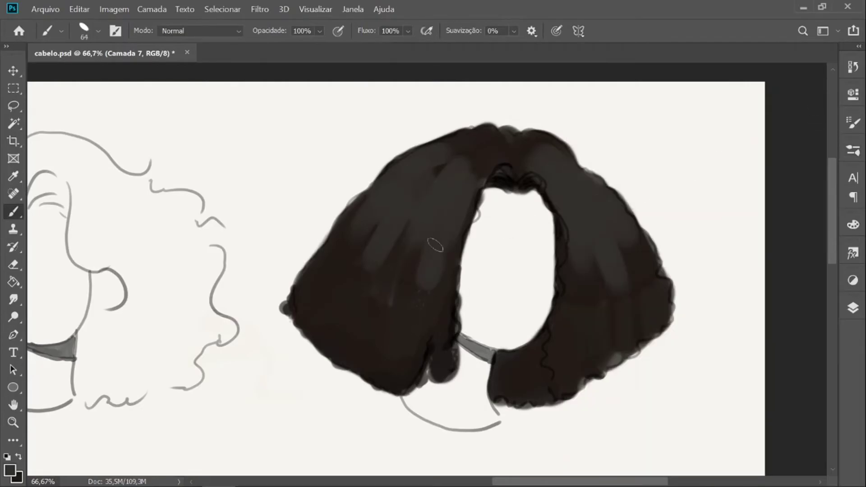
pyautogui.moveTo(420, 285)
pyautogui.mouseDown()
pyautogui.moveTo(428, 317)
pyautogui.moveTo(453, 253)
pyautogui.moveTo(446, 296)
pyautogui.moveTo(392, 268)
pyautogui.moveTo(367, 318)
pyautogui.mouseUp()
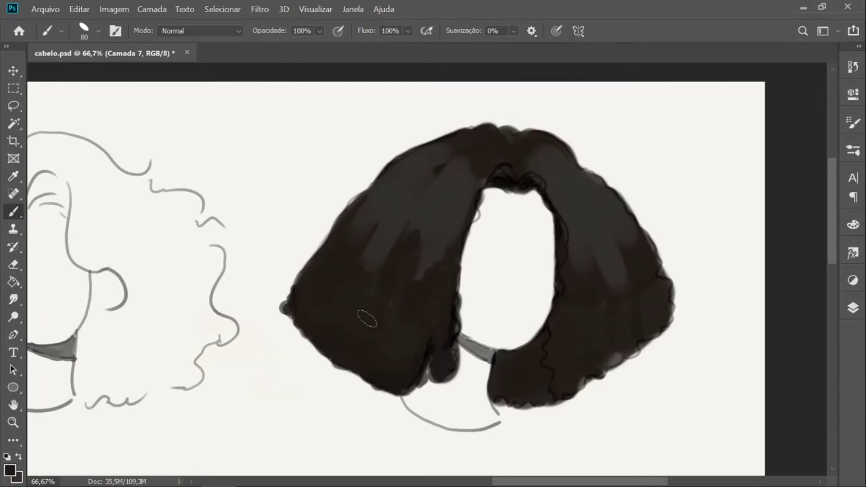
pyautogui.moveTo(409, 252); pyautogui.dragTo(487, 146)
pyautogui.moveTo(482, 177); pyautogui.dragTo(461, 190)
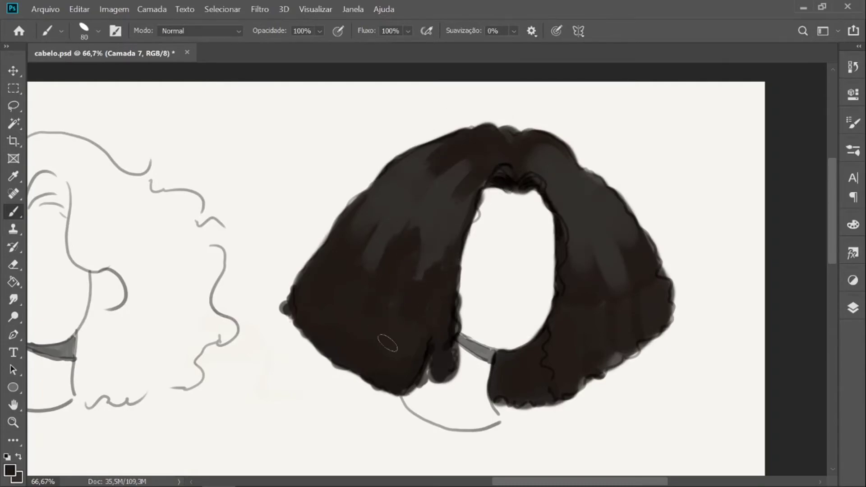
# Step: Set the foreground to a darker near-black and shade the lower ends of the hair on both sides of the face
pyautogui.press('i')
pyautogui.press('b')
pyautogui.click(9, 469)
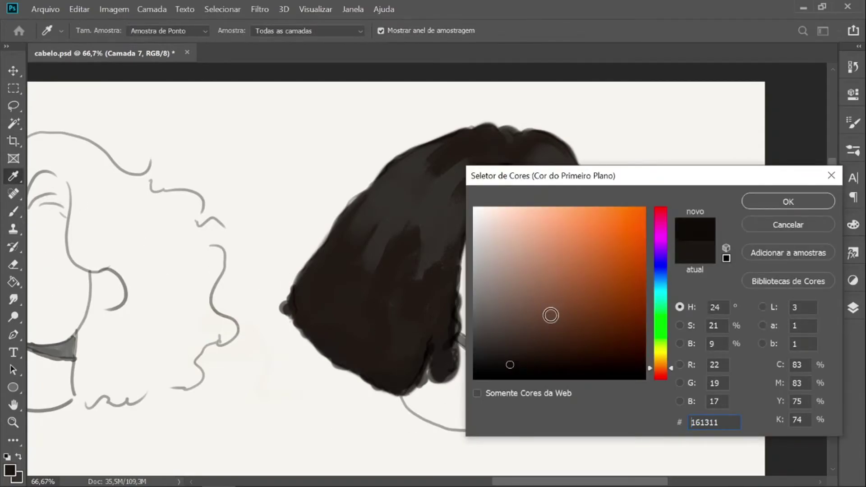
pyautogui.click(762, 200)
pyautogui.moveTo(383, 355)
pyautogui.mouseDown()
pyautogui.moveTo(406, 367)
pyautogui.moveTo(372, 361)
pyautogui.moveTo(442, 352)
pyautogui.moveTo(333, 352)
pyautogui.moveTo(379, 304)
pyautogui.mouseUp()
pyautogui.moveTo(496, 380)
pyautogui.mouseDown()
pyautogui.moveTo(509, 363)
pyautogui.moveTo(532, 372)
pyautogui.moveTo(548, 398)
pyautogui.moveTo(579, 355)
pyautogui.mouseUp()
pyautogui.moveTo(628, 325); pyautogui.dragTo(631, 333)
pyautogui.moveTo(306, 313)
pyautogui.mouseDown()
pyautogui.moveTo(313, 332)
pyautogui.moveTo(326, 318)
pyautogui.mouseUp()
# Step: Choose a textured double-tip brush from the hair brush group
pyautogui.click(853, 150)
pyautogui.scroll(-1, 790, 211)
pyautogui.scroll(5, 795, 189)
pyautogui.click(574, 357)
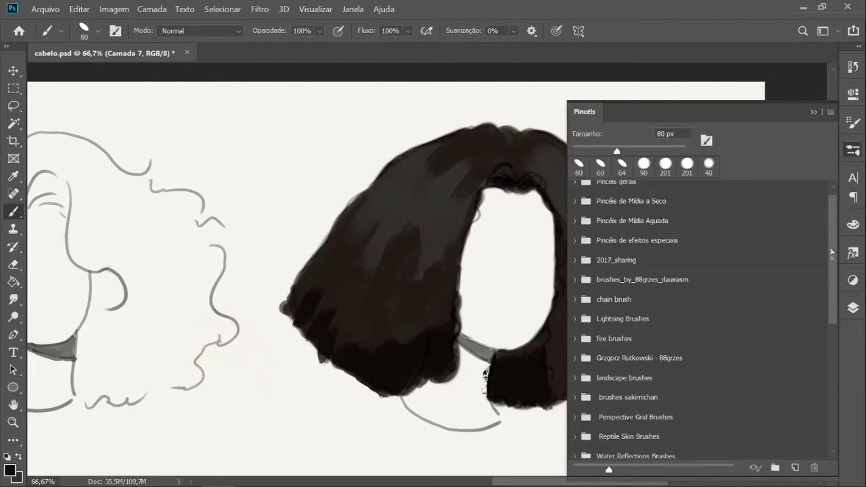
pyautogui.scroll(-6, 825, 382)
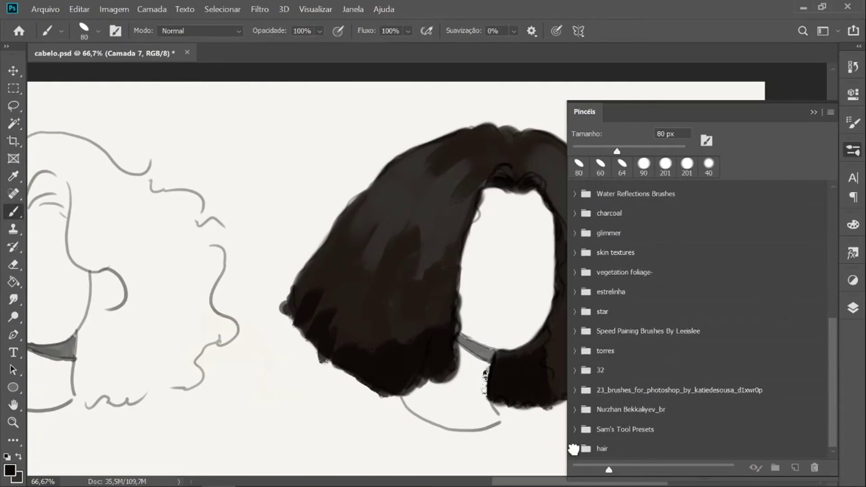
pyautogui.click(574, 448)
pyautogui.scroll(-4, 834, 365)
pyautogui.scroll(-1, 833, 365)
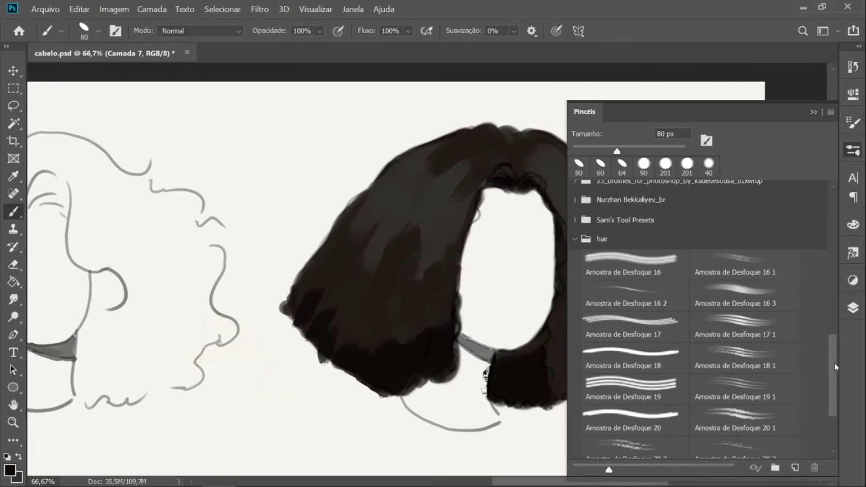
pyautogui.scroll(-3, 833, 384)
pyautogui.click(689, 391)
pyautogui.click(814, 111)
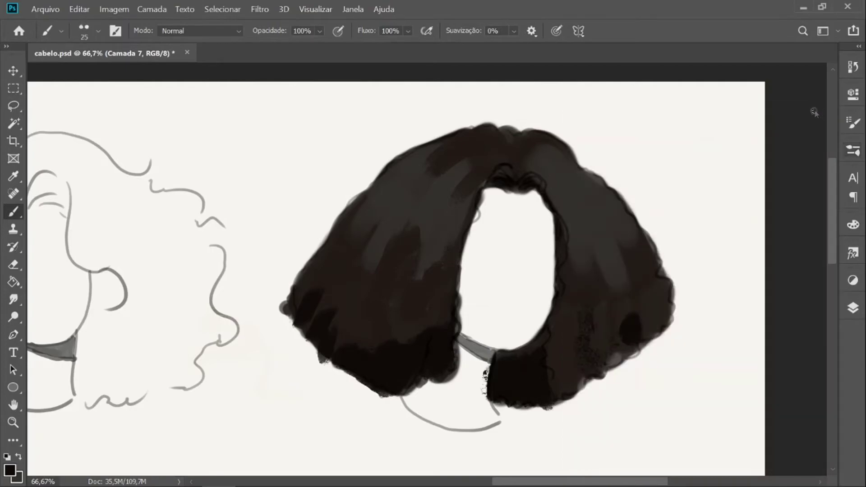
# Step: Test the hair brush at 45 px on the blank canvas, undo the stroke and view its brush settings
pyautogui.press(']')
pyautogui.press(']')
pyautogui.moveTo(668, 166); pyautogui.dragTo(706, 220)
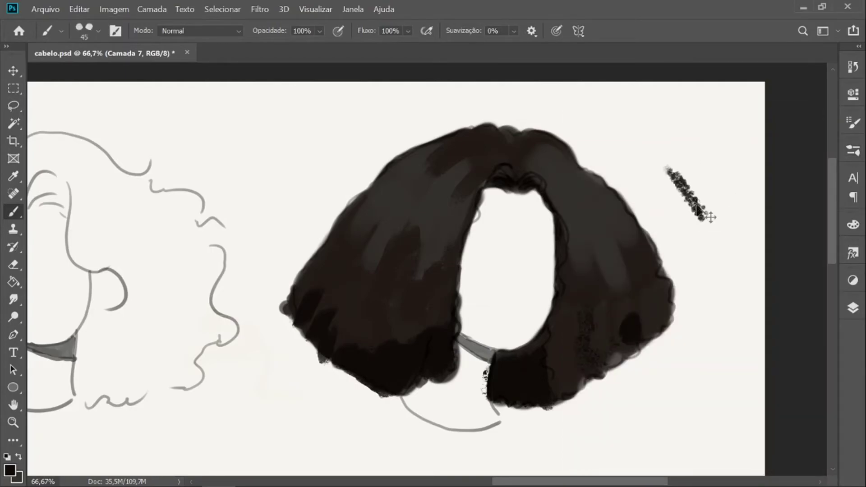
pyautogui.hotkey('ctrl', 'z')
pyautogui.click(855, 125)
pyautogui.click(856, 126)
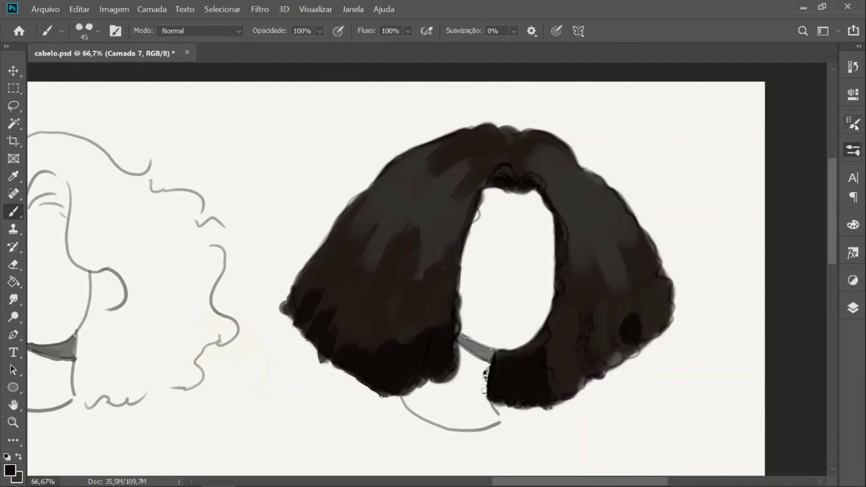
pyautogui.click(855, 126)
pyautogui.click(829, 114)
# Step: Texture the left side of the hair at 50 px with near-black, brown and grey sampled from it, roughening its upper left outline
pyautogui.moveTo(342, 350)
pyautogui.mouseDown()
pyautogui.moveTo(433, 322)
pyautogui.moveTo(441, 309)
pyautogui.mouseUp()
pyautogui.moveTo(331, 307); pyautogui.dragTo(311, 270)
pyautogui.click(19, 457)
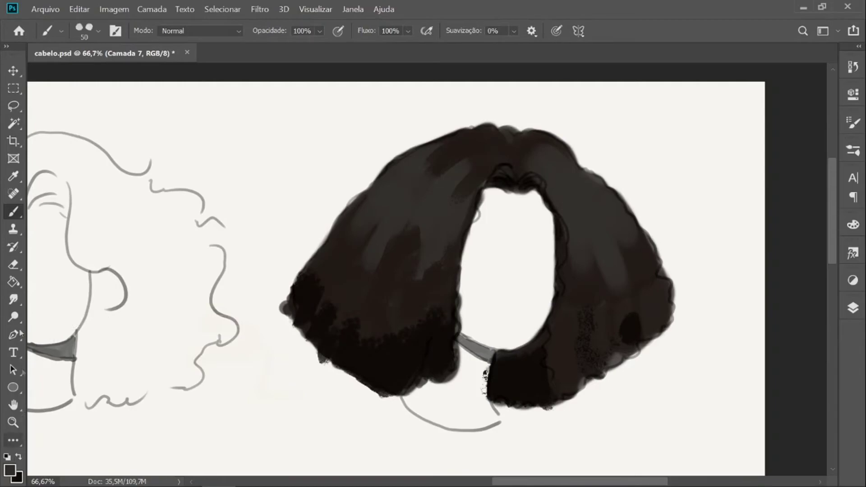
pyautogui.click(13, 177)
pyautogui.click(326, 297)
pyautogui.click(13, 212)
pyautogui.moveTo(362, 315)
pyautogui.mouseDown()
pyautogui.moveTo(357, 338)
pyautogui.moveTo(326, 288)
pyautogui.moveTo(304, 276)
pyautogui.mouseUp()
pyautogui.moveTo(379, 361)
pyautogui.mouseDown()
pyautogui.moveTo(432, 302)
pyautogui.moveTo(437, 348)
pyautogui.moveTo(422, 359)
pyautogui.mouseUp()
pyautogui.moveTo(292, 298)
pyautogui.mouseDown()
pyautogui.moveTo(391, 166)
pyautogui.moveTo(360, 197)
pyautogui.moveTo(346, 227)
pyautogui.moveTo(412, 153)
pyautogui.moveTo(441, 147)
pyautogui.mouseUp()
pyautogui.keyDown('alt'); pyautogui.click(381, 199); pyautogui.keyUp('alt')
pyautogui.moveTo(363, 242)
pyautogui.mouseDown()
pyautogui.moveTo(383, 257)
pyautogui.moveTo(446, 262)
pyautogui.moveTo(424, 288)
pyautogui.mouseUp()
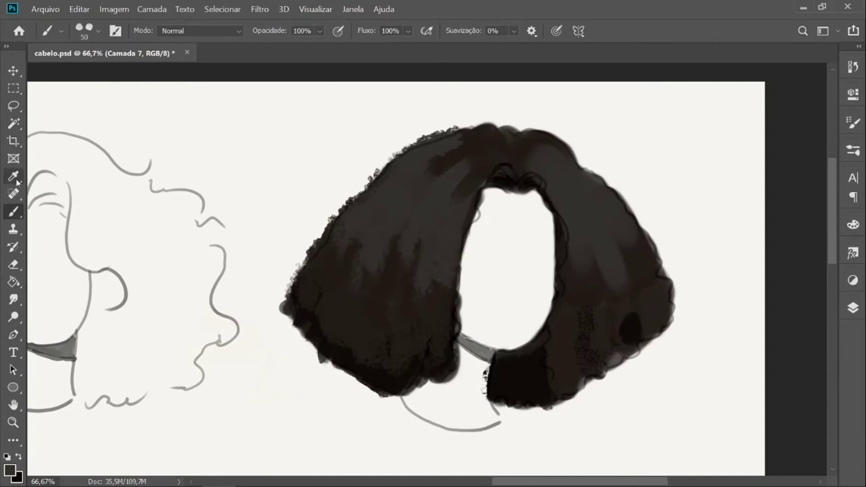
# Step: Set the foreground to a very dark brown and texture over the outer edge of the left highlight and the crown
pyautogui.click(15, 177)
pyautogui.click(10, 469)
pyautogui.click(528, 353)
pyautogui.click(786, 198)
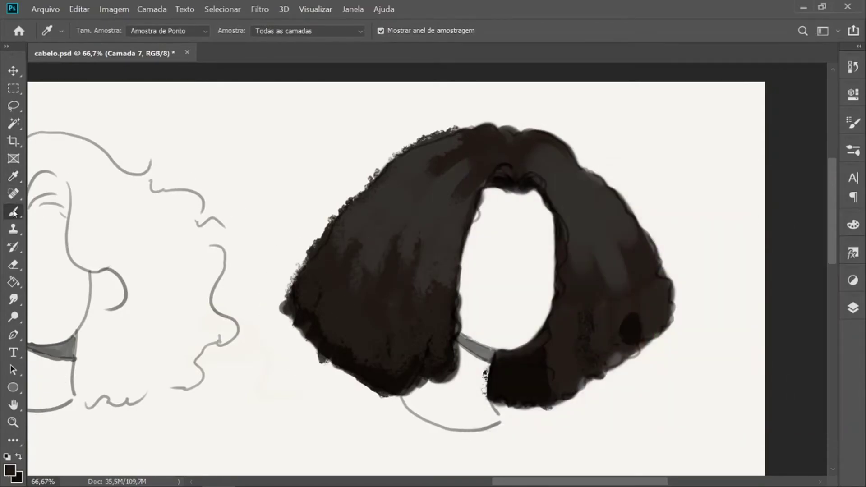
pyautogui.click(16, 213)
pyautogui.moveTo(364, 230)
pyautogui.mouseDown()
pyautogui.moveTo(346, 238)
pyautogui.moveTo(341, 264)
pyautogui.mouseUp()
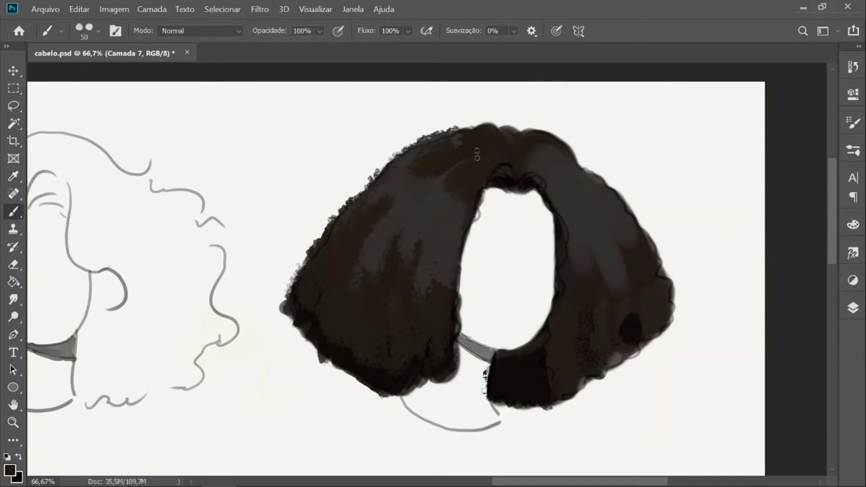
# Step: Blend sampled grey into the crown and deepen the lower ends and the parting with near-black at 70 px
pyautogui.click(14, 176)
pyautogui.press('b')
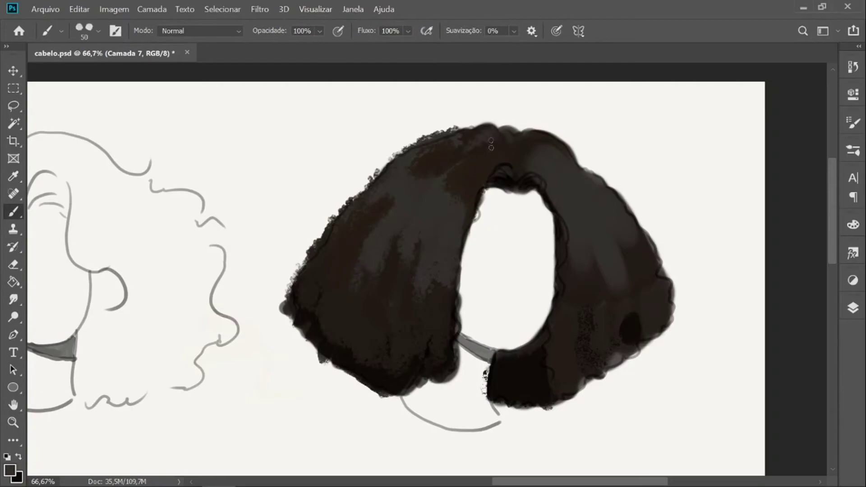
pyautogui.keyDown('alt'); pyautogui.click(371, 353); pyautogui.keyUp('alt')
pyautogui.moveTo(432, 344)
pyautogui.mouseDown()
pyautogui.moveTo(401, 357)
pyautogui.moveTo(361, 350)
pyautogui.moveTo(315, 311)
pyautogui.mouseUp()
pyautogui.moveTo(549, 381)
pyautogui.mouseDown()
pyautogui.moveTo(522, 364)
pyautogui.moveTo(557, 329)
pyautogui.mouseUp()
pyautogui.moveTo(525, 176); pyautogui.dragTo(538, 179)
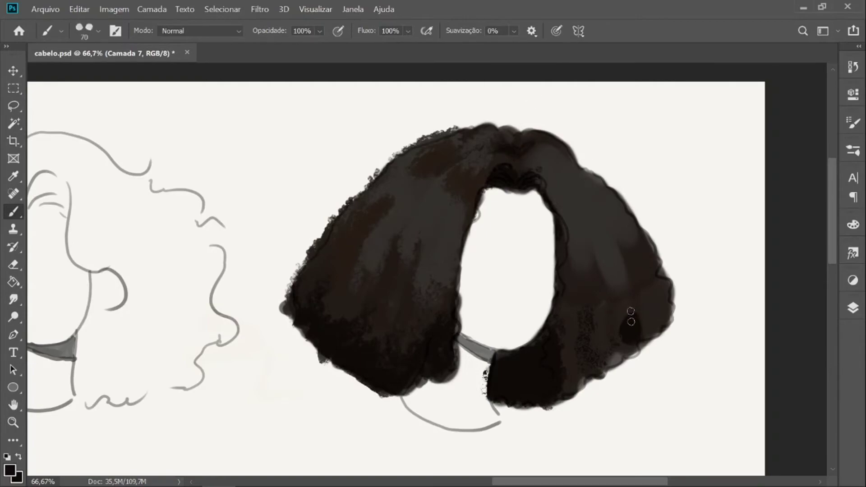
# Step: Add a near-black streak to the lower right hair and cover the area beside it with sampled dark brown
pyautogui.moveTo(624, 298); pyautogui.dragTo(625, 350)
pyautogui.keyDown('alt'); pyautogui.click(346, 282); pyautogui.keyUp('alt')
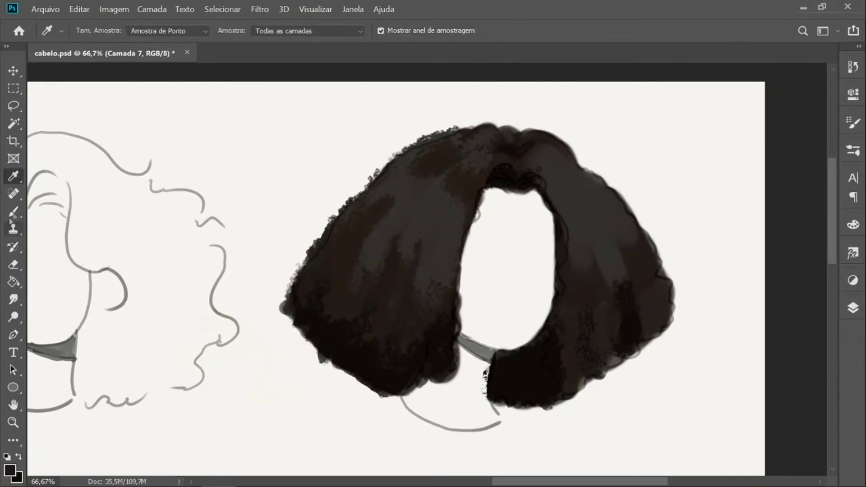
pyautogui.moveTo(566, 360)
pyautogui.mouseDown()
pyautogui.moveTo(553, 351)
pyautogui.moveTo(553, 372)
pyautogui.mouseUp()
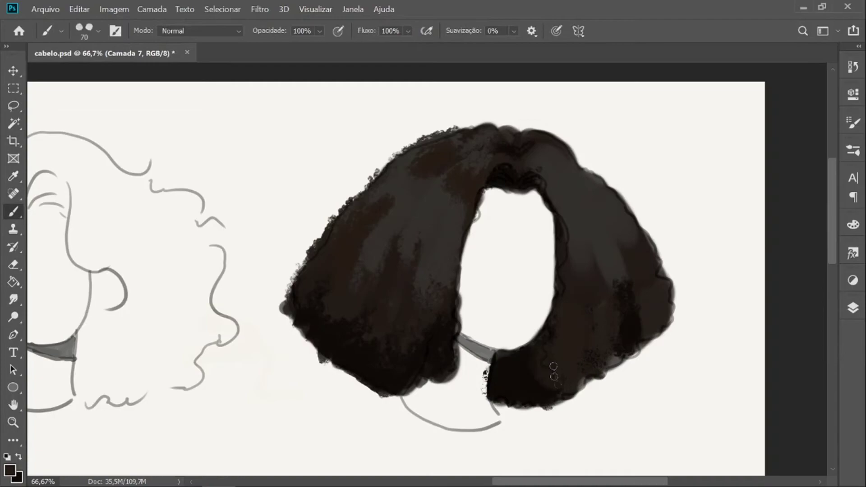
# Step: Switch to layer Camada 5 and, at 80 px, roughen the right outline and texture dark brown over the right highlight
pyautogui.click(853, 308)
pyautogui.click(744, 361)
pyautogui.click(830, 262)
pyautogui.press(']')
pyautogui.moveTo(677, 313); pyautogui.dragTo(662, 261)
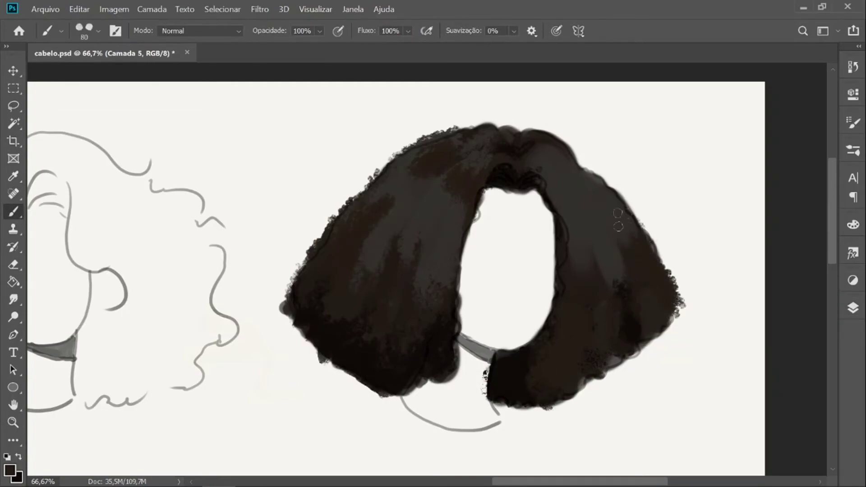
pyautogui.moveTo(617, 220)
pyautogui.mouseDown()
pyautogui.moveTo(617, 248)
pyautogui.moveTo(595, 255)
pyautogui.mouseUp()
pyautogui.press(']')
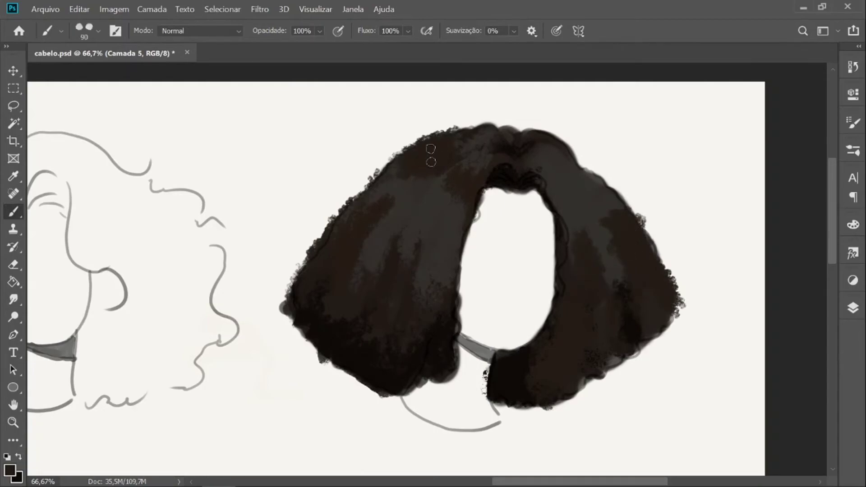
# Step: Sample near-black from the hair and paint textured shadows at 90 px across the left side, crown and right side
pyautogui.press('i')
pyautogui.click(316, 326)
pyautogui.press('b')
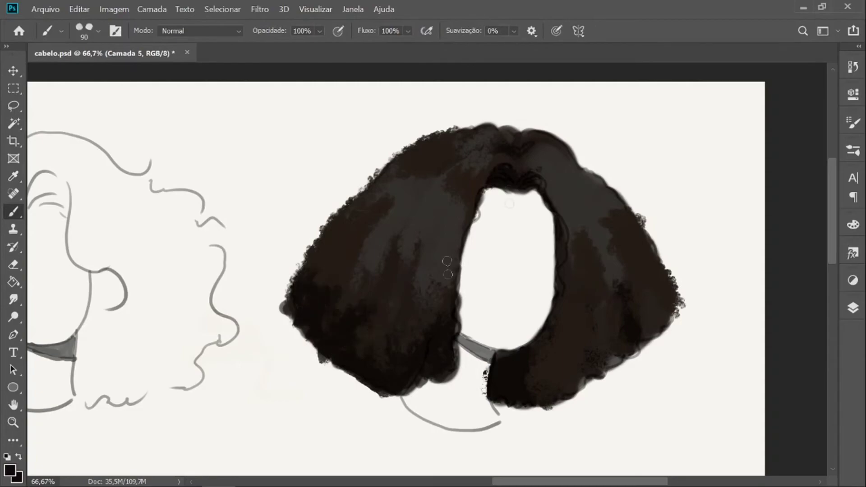
pyautogui.moveTo(596, 324); pyautogui.dragTo(601, 341)
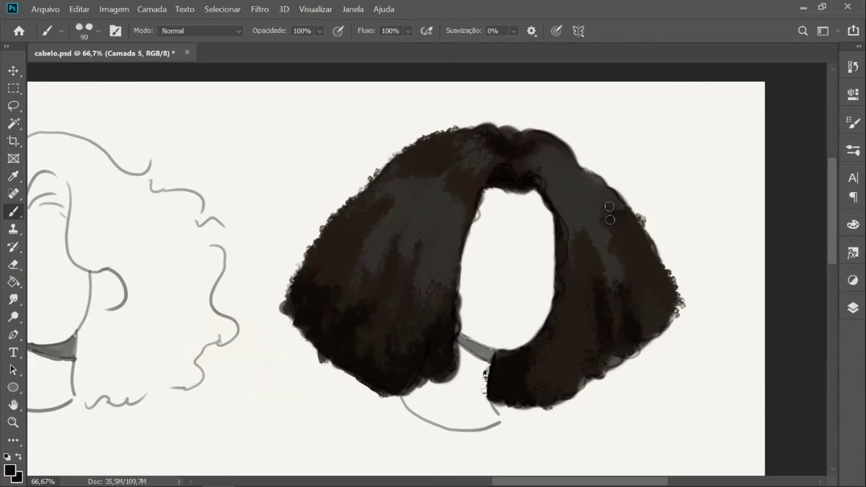
pyautogui.moveTo(616, 222)
pyautogui.mouseDown()
pyautogui.moveTo(607, 252)
pyautogui.moveTo(567, 246)
pyautogui.mouseUp()
pyautogui.press('i')
pyautogui.press('b')
pyautogui.moveTo(343, 252)
pyautogui.mouseDown()
pyautogui.moveTo(374, 334)
pyautogui.moveTo(398, 271)
pyautogui.moveTo(399, 316)
pyautogui.moveTo(433, 311)
pyautogui.mouseUp()
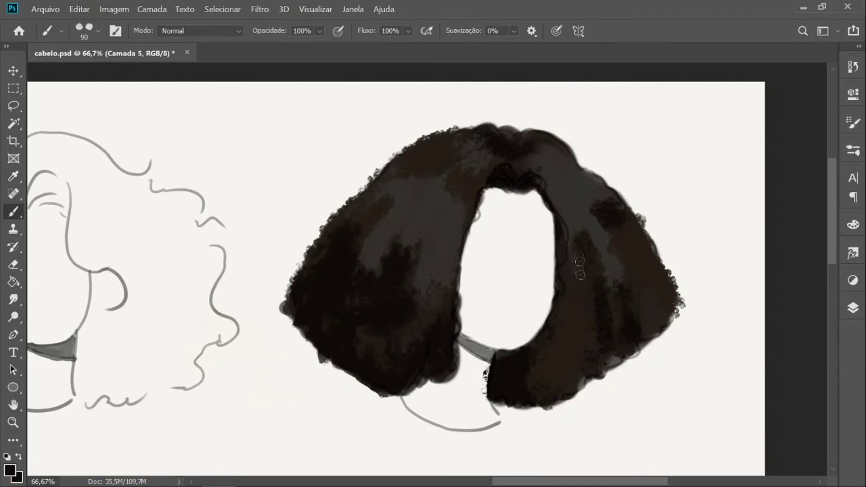
pyautogui.moveTo(579, 266); pyautogui.dragTo(563, 361)
pyautogui.moveTo(595, 203); pyautogui.dragTo(640, 289)
# Step: Sample brown from the hair and adjust the foreground colour to a very dark brown
pyautogui.press('i')
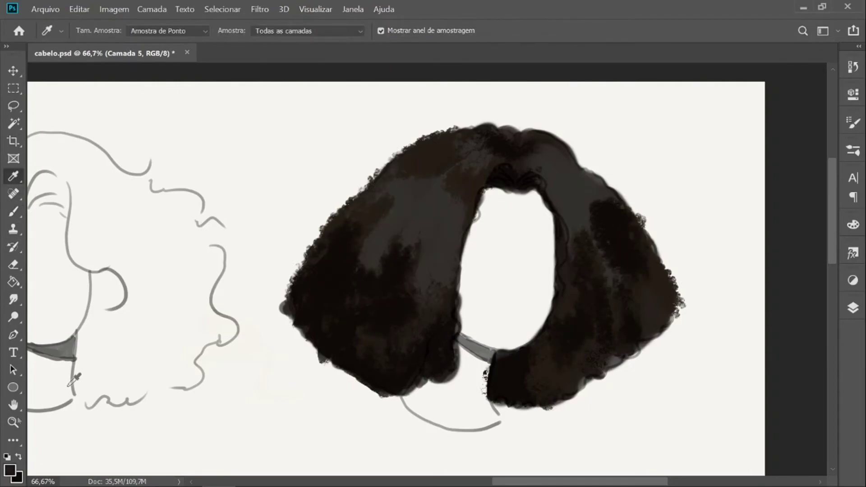
pyautogui.click(10, 469)
pyautogui.click(547, 356)
pyautogui.click(783, 201)
pyautogui.click(367, 225)
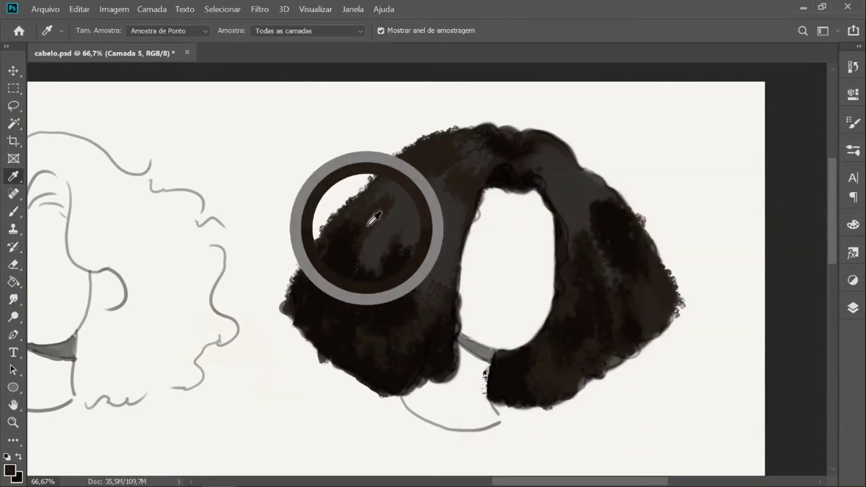
pyautogui.click(10, 470)
pyautogui.click(588, 305)
pyautogui.click(774, 201)
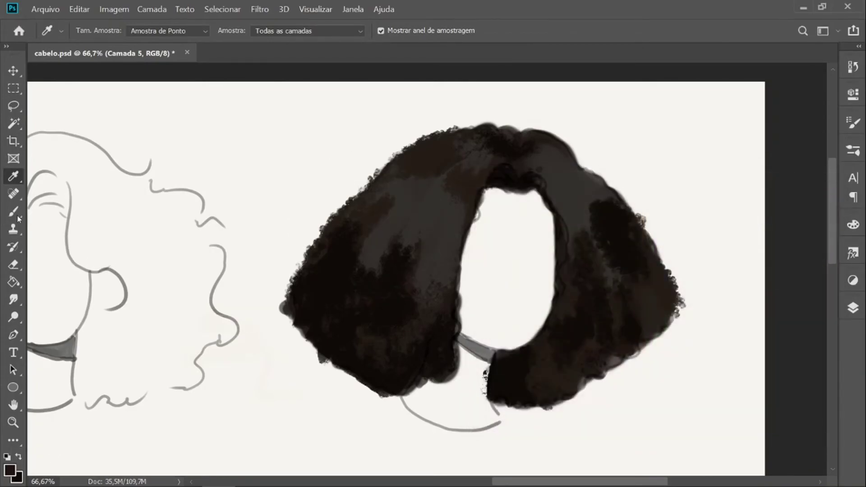
# Step: Texture the dark brown over the left side, around the parting and down the right side, narrowing the grey highlights
pyautogui.click(13, 212)
pyautogui.moveTo(353, 246)
pyautogui.mouseDown()
pyautogui.moveTo(371, 221)
pyautogui.moveTo(387, 216)
pyautogui.mouseUp()
pyautogui.moveTo(355, 286)
pyautogui.mouseDown()
pyautogui.moveTo(397, 282)
pyautogui.moveTo(409, 245)
pyautogui.moveTo(431, 300)
pyautogui.mouseUp()
pyautogui.moveTo(456, 179)
pyautogui.mouseDown()
pyautogui.moveTo(477, 176)
pyautogui.moveTo(460, 161)
pyautogui.moveTo(564, 187)
pyautogui.moveTo(542, 156)
pyautogui.moveTo(578, 185)
pyautogui.moveTo(593, 272)
pyautogui.moveTo(606, 227)
pyautogui.moveTo(631, 273)
pyautogui.moveTo(642, 255)
pyautogui.moveTo(602, 319)
pyautogui.moveTo(565, 230)
pyautogui.mouseUp()
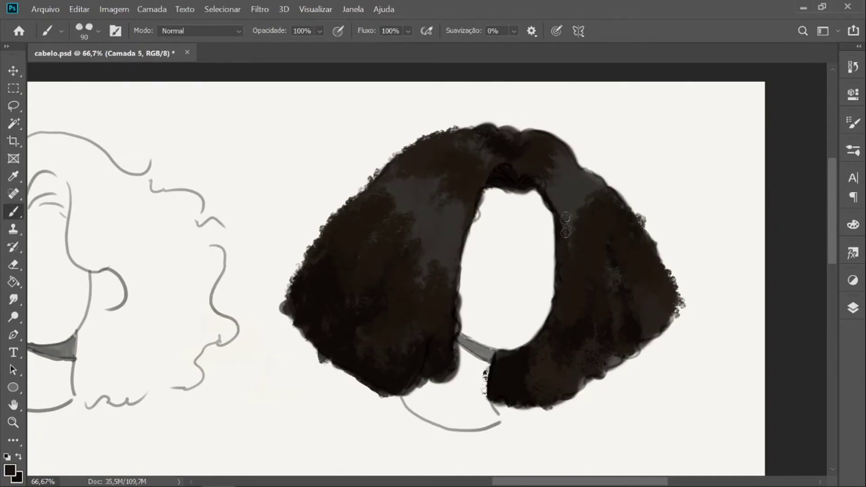
# Step: Choose the three-dot hair brush at 70 px and break up the edges of both grey highlights with dark brown strokes
pyautogui.click(853, 122)
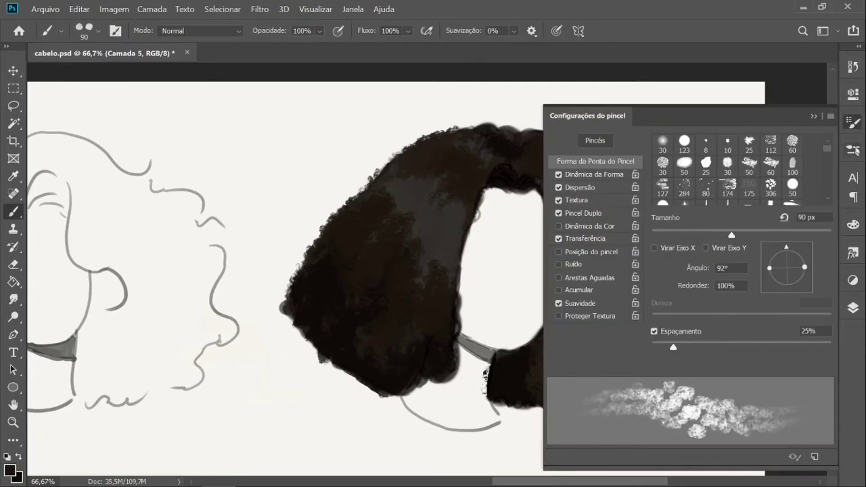
pyautogui.click(856, 150)
pyautogui.click(755, 245)
pyautogui.click(854, 150)
pyautogui.press('[')
pyautogui.press('[')
pyautogui.press('[')
pyautogui.press('[')
pyautogui.moveTo(590, 195); pyautogui.dragTo(571, 238)
pyautogui.moveTo(552, 188); pyautogui.dragTo(558, 193)
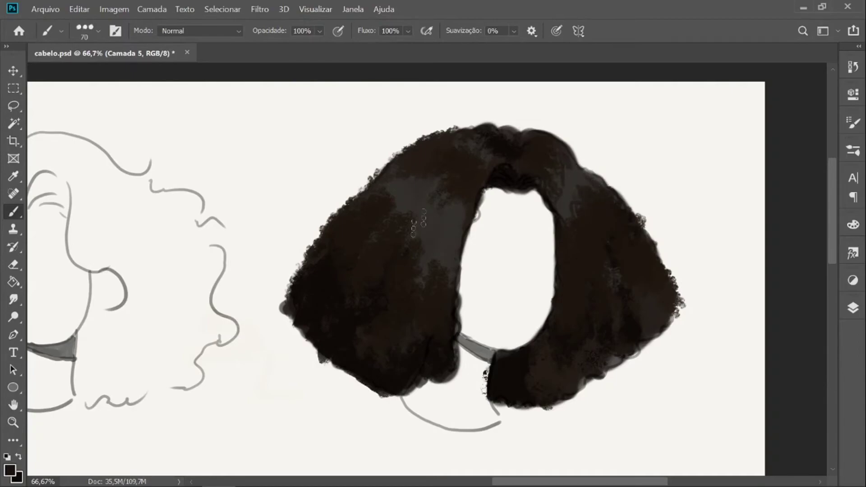
pyautogui.moveTo(415, 200)
pyautogui.mouseDown()
pyautogui.moveTo(422, 180)
pyautogui.moveTo(404, 210)
pyautogui.moveTo(388, 176)
pyautogui.mouseUp()
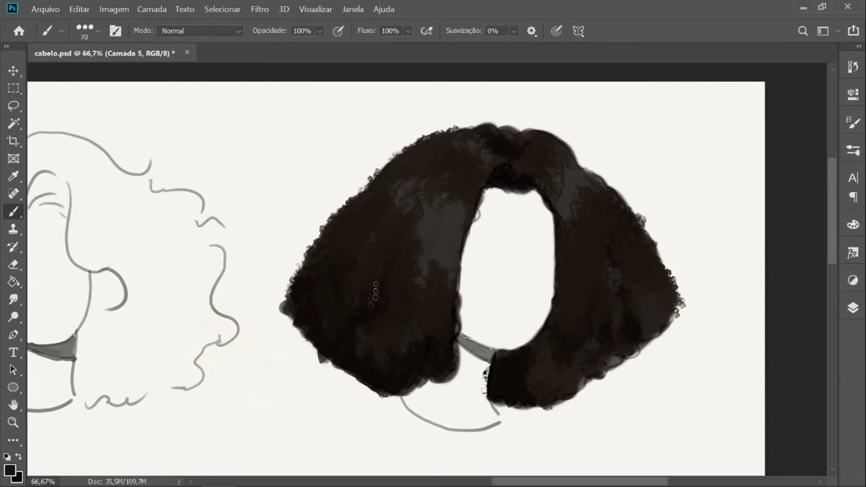
# Step: Choose another double-tip hair brush and add sampled near-black strands at the parting, lower left ends and edge beside the face
pyautogui.click(853, 149)
pyautogui.click(755, 315)
pyautogui.click(813, 112)
pyautogui.keyDown('alt'); pyautogui.click(302, 300); pyautogui.keyUp('alt')
pyautogui.moveTo(499, 152)
pyautogui.mouseDown()
pyautogui.moveTo(473, 137)
pyautogui.moveTo(510, 160)
pyautogui.mouseUp()
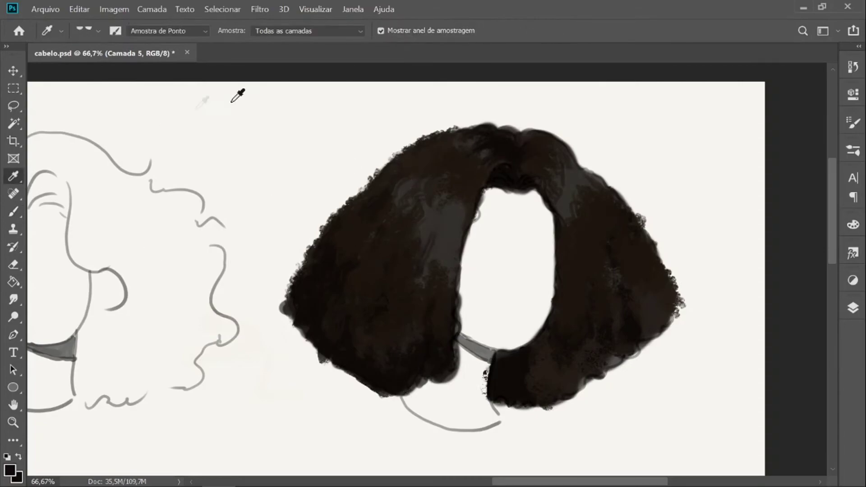
pyautogui.keyDown('alt'); pyautogui.click(415, 381); pyautogui.keyUp('alt')
pyautogui.moveTo(455, 356); pyautogui.dragTo(464, 381)
pyautogui.moveTo(468, 214); pyautogui.dragTo(456, 242)
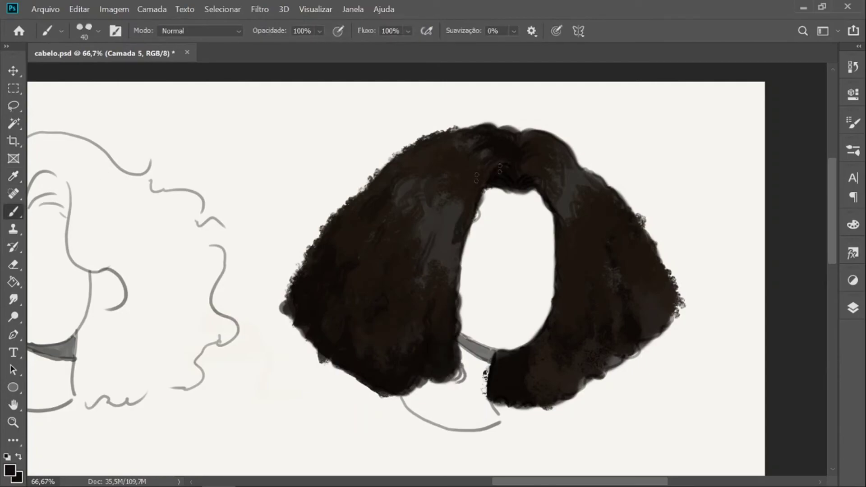
# Step: Set the foreground colour to dark brown 352f27 and brush lighter strands around both sides of the parting
pyautogui.press('i')
pyautogui.click(9, 469)
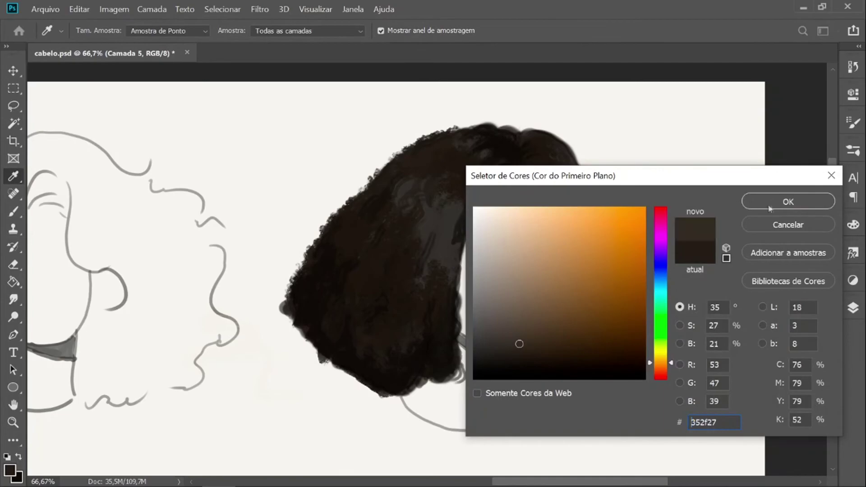
pyautogui.click(787, 202)
pyautogui.press('b')
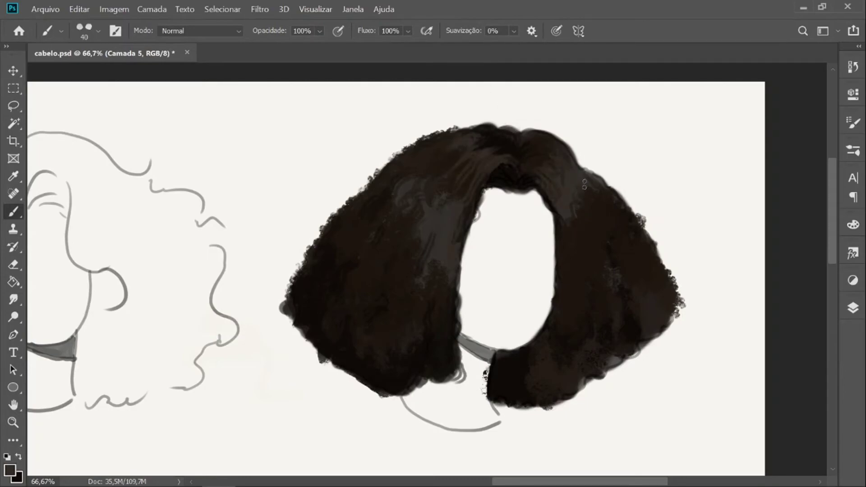
# Step: Sample several hair browns and, with the brush at 45 px, soften both grey highlights and add wavy strands on both sides
pyautogui.keyDown('alt'); pyautogui.click(435, 215); pyautogui.keyUp('alt')
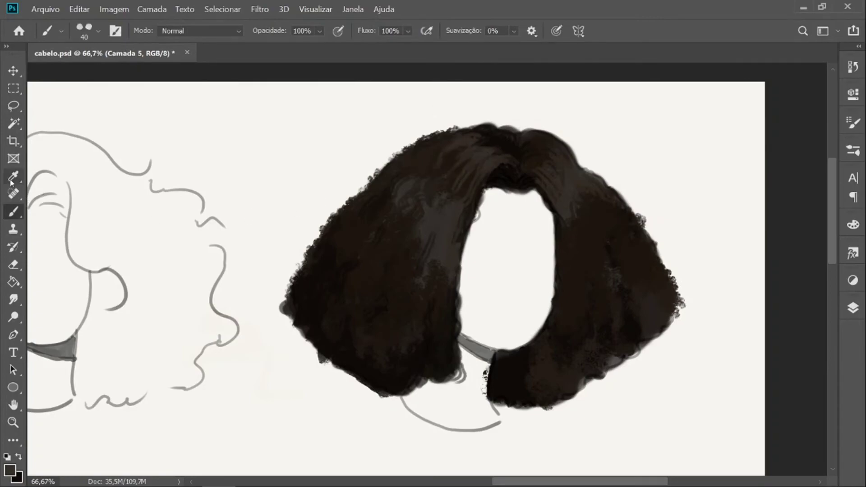
pyautogui.keyDown('alt'); pyautogui.click(425, 156); pyautogui.keyUp('alt')
pyautogui.moveTo(459, 167)
pyautogui.mouseDown()
pyautogui.moveTo(434, 195)
pyautogui.moveTo(422, 242)
pyautogui.moveTo(460, 200)
pyautogui.moveTo(429, 271)
pyautogui.moveTo(452, 241)
pyautogui.moveTo(399, 187)
pyautogui.mouseUp()
pyautogui.moveTo(569, 221); pyautogui.dragTo(571, 221)
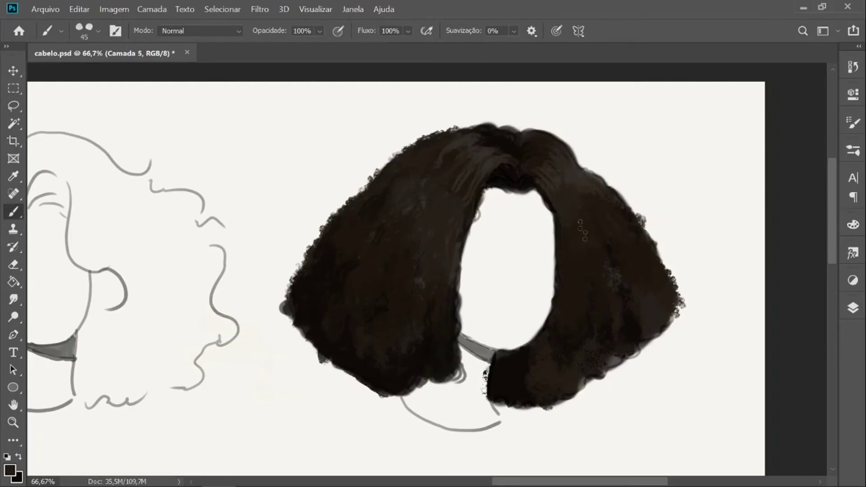
pyautogui.keyDown('alt'); pyautogui.click(428, 172); pyautogui.keyUp('alt')
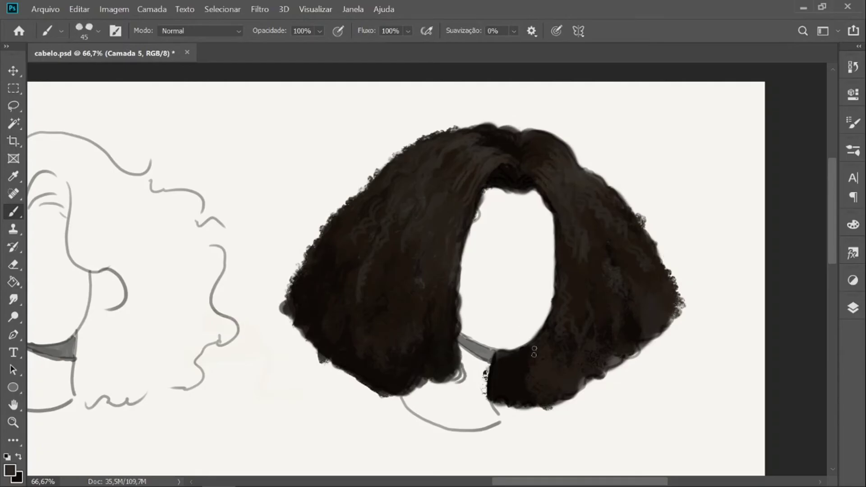
# Step: Adjust the foreground to a warmer brown and add strands over the sides, parting and upper right edge
pyautogui.press('i')
pyautogui.click(10, 469)
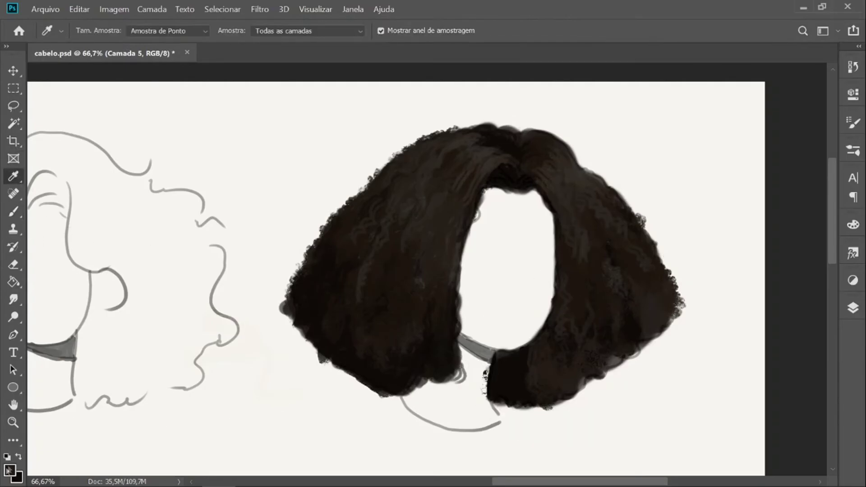
pyautogui.click(523, 342)
pyautogui.press('Return')
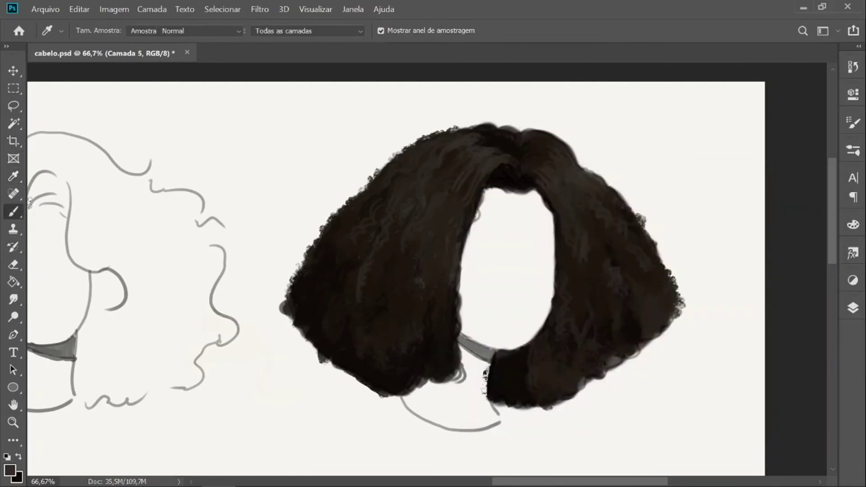
pyautogui.press('b')
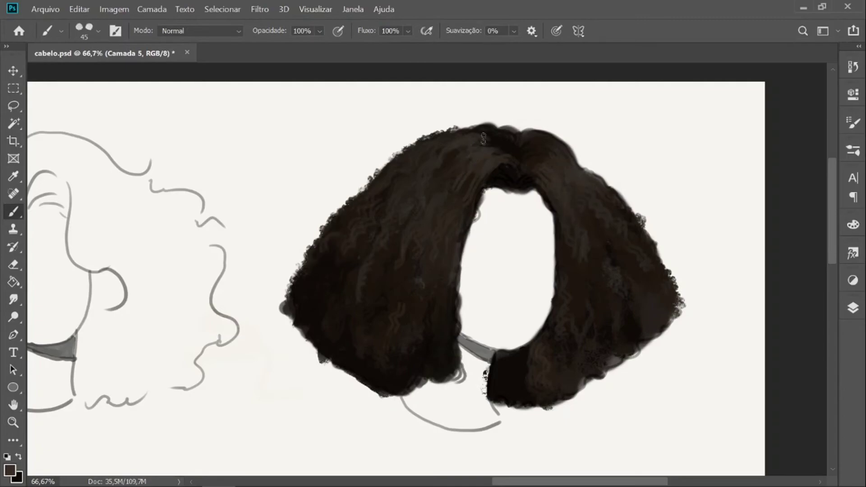
pyautogui.moveTo(574, 168)
pyautogui.mouseDown()
pyautogui.moveTo(594, 167)
pyautogui.moveTo(601, 185)
pyautogui.mouseUp()
pyautogui.moveTo(543, 139)
pyautogui.mouseDown()
pyautogui.moveTo(500, 131)
pyautogui.moveTo(505, 140)
pyautogui.mouseUp()
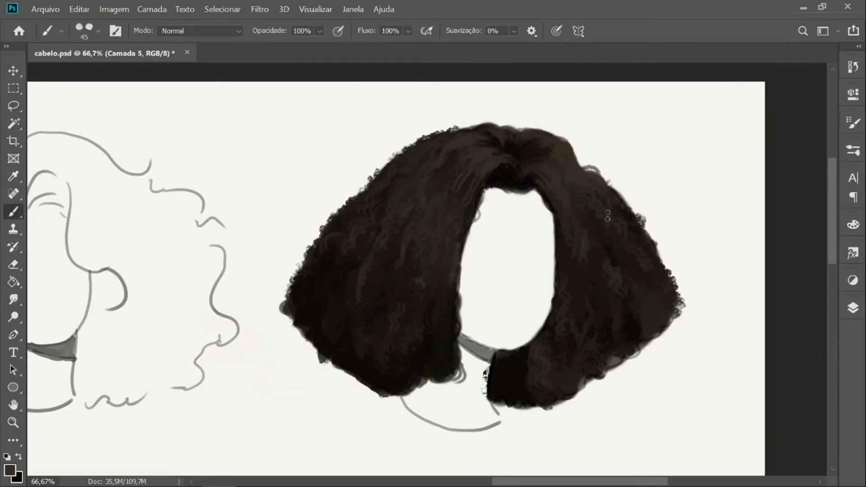
# Step: Choose a round brush from the 23_brushes_for_photoshop_by_katiedesousa_d1xwr0p set, undo the test stroke and reduce its size to 15 px
pyautogui.scroll(-2, 661, 268)
pyautogui.scroll(1, 661, 269)
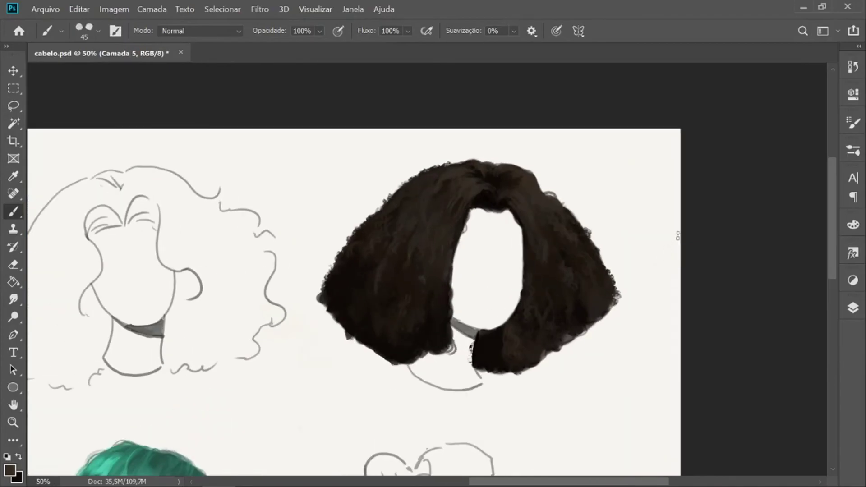
pyautogui.click(851, 152)
pyautogui.scroll(10, 621, 294)
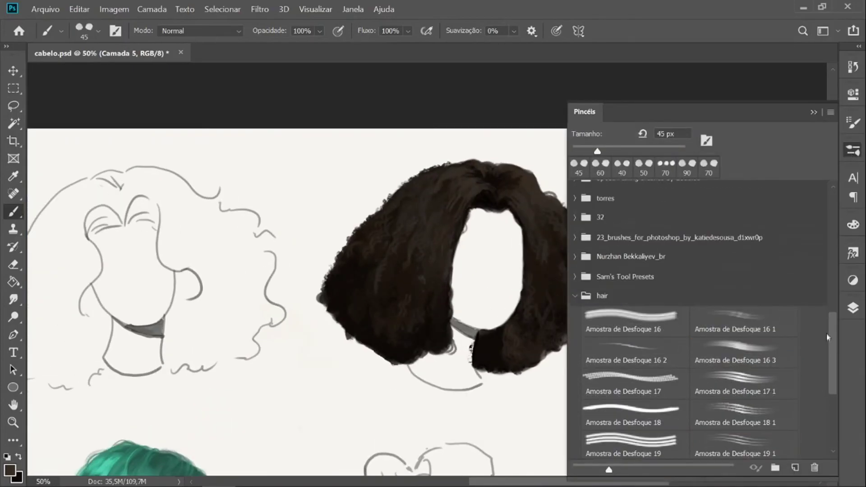
pyautogui.click(601, 367)
pyautogui.click(587, 370)
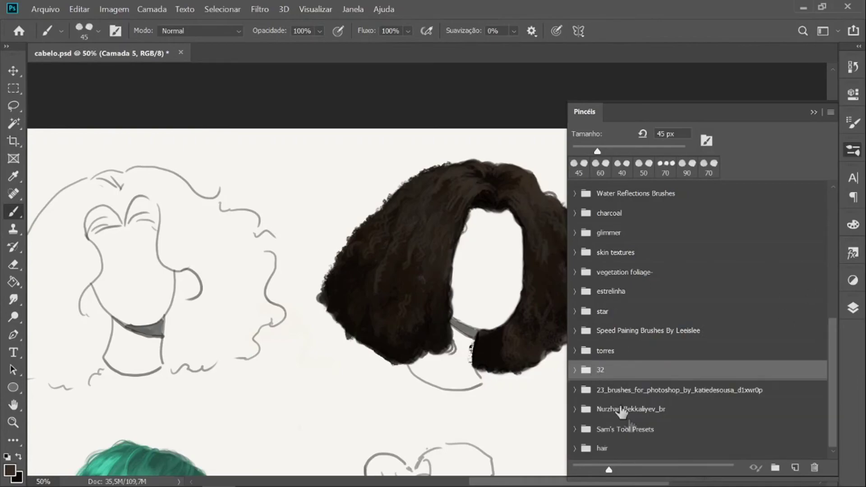
pyautogui.click(589, 386)
pyautogui.click(650, 413)
pyautogui.moveTo(553, 387)
pyautogui.mouseDown()
pyautogui.moveTo(548, 426)
pyautogui.moveTo(559, 392)
pyautogui.mouseUp()
pyautogui.hotkey('ctrl', 'z')
pyautogui.press('F5')
pyautogui.press('[')
pyautogui.press('[')
# Step: Sample near-black from the parting and darken the strands there and directly above the face at 15 px
pyautogui.keyDown('alt'); pyautogui.click(486, 180); pyautogui.keyUp('alt')
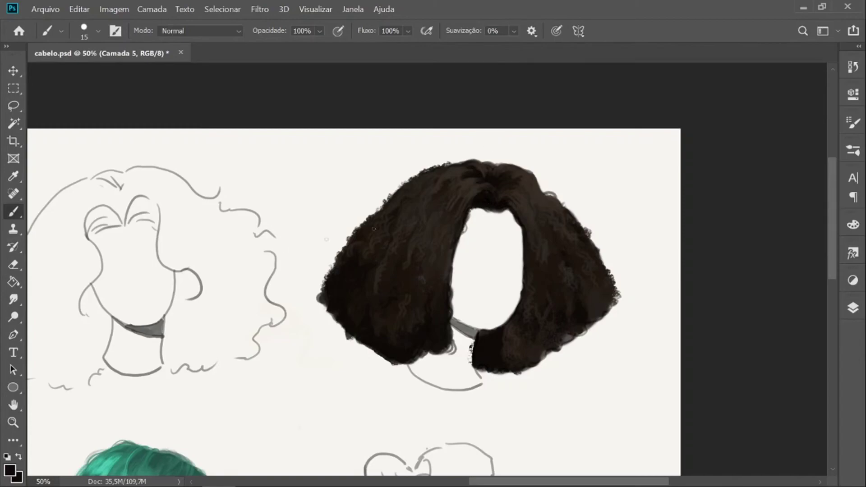
pyautogui.keyDown('alt'); pyautogui.click(488, 210); pyautogui.keyUp('alt')
pyautogui.press('alt')
pyautogui.hotkey('ctrl', '+')
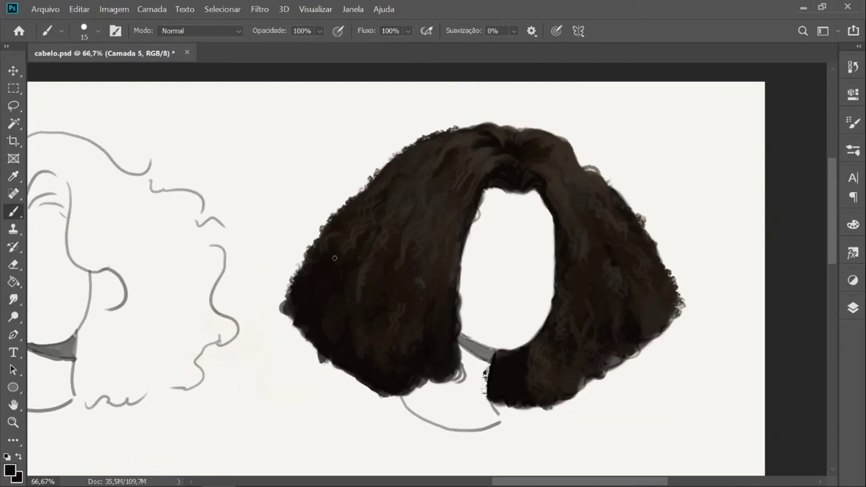
# Step: Enlarge the round brush to 50 px and paint broad dark locks over the middle and lower left hair
pyautogui.press(']')
pyautogui.press(']')
pyautogui.press(']')
pyautogui.press('alt')
pyautogui.press('[')
pyautogui.press(']')
pyautogui.press(']')
pyautogui.press(']')
pyautogui.press(']')
pyautogui.press(']')
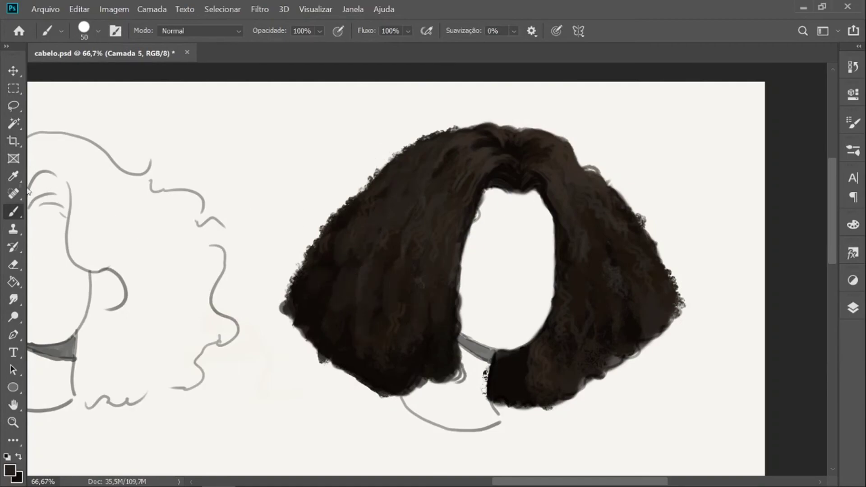
# Step: Blend sampled browns in long strokes down the left side, then refine its dark locks and lower edge with near-black at 9 px
pyautogui.keyDown('alt'); pyautogui.click(413, 281); pyautogui.keyUp('alt')
pyautogui.moveTo(448, 254); pyautogui.dragTo(487, 145)
pyautogui.moveTo(422, 172); pyautogui.dragTo(408, 220)
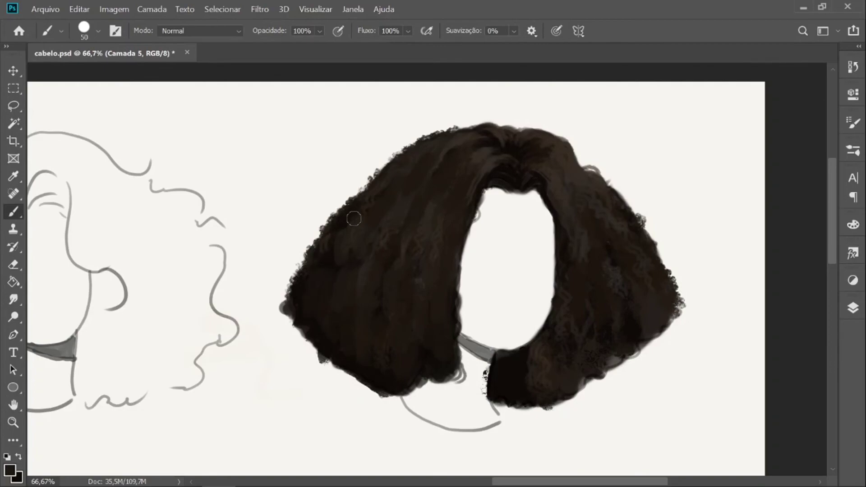
pyautogui.keyDown('alt'); pyautogui.click(359, 347); pyautogui.keyUp('alt')
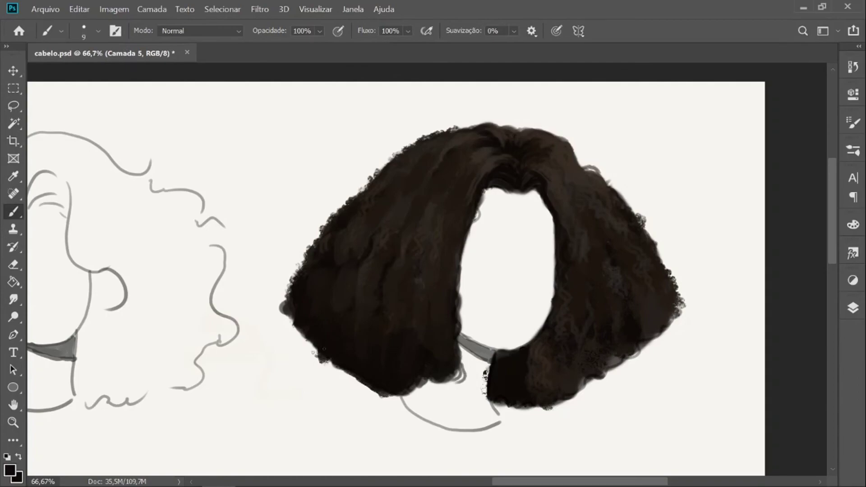
pyautogui.keyDown('alt'); pyautogui.click(425, 346); pyautogui.keyUp('alt')
# Step: Choose the Amostra de Desfoque 20 3 hair brush at 50 px and roughen the lower left edge and edge beside the face
pyautogui.click(853, 151)
pyautogui.click(834, 430)
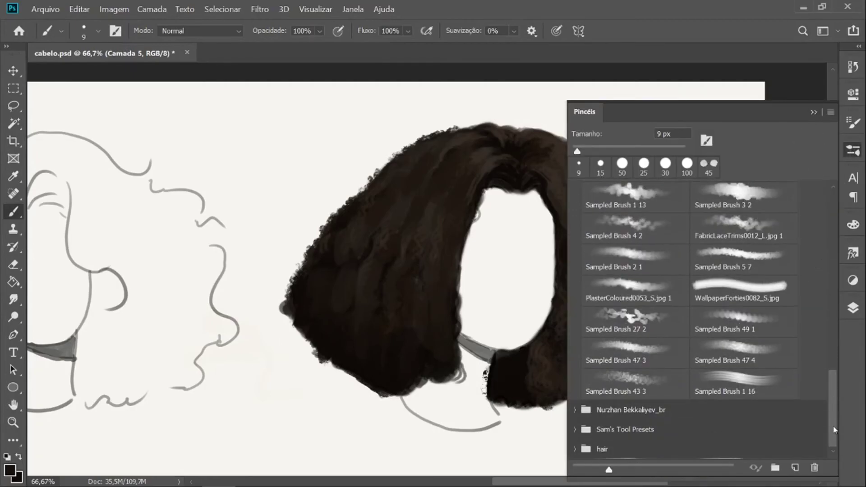
pyautogui.click(575, 449)
pyautogui.scroll(-5, 748, 365)
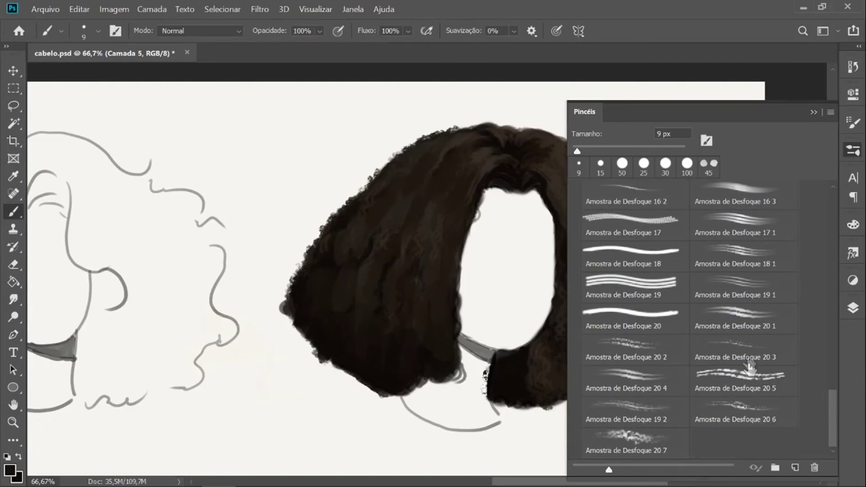
pyautogui.click(750, 363)
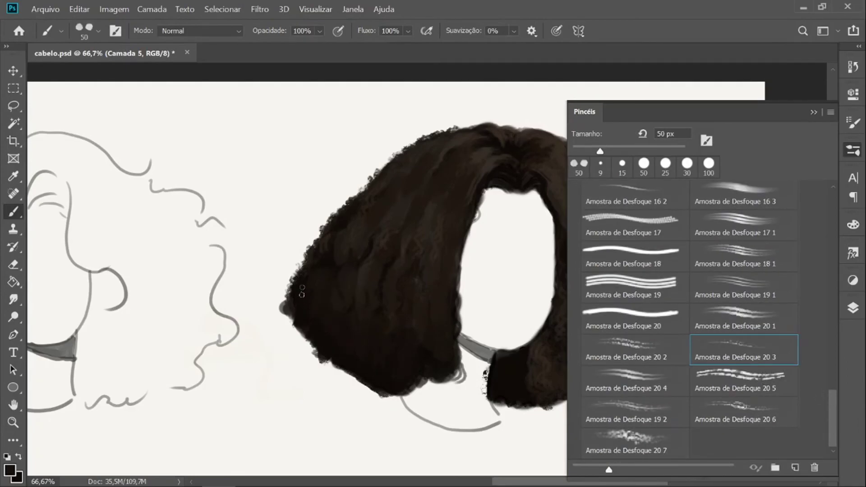
pyautogui.click(810, 112)
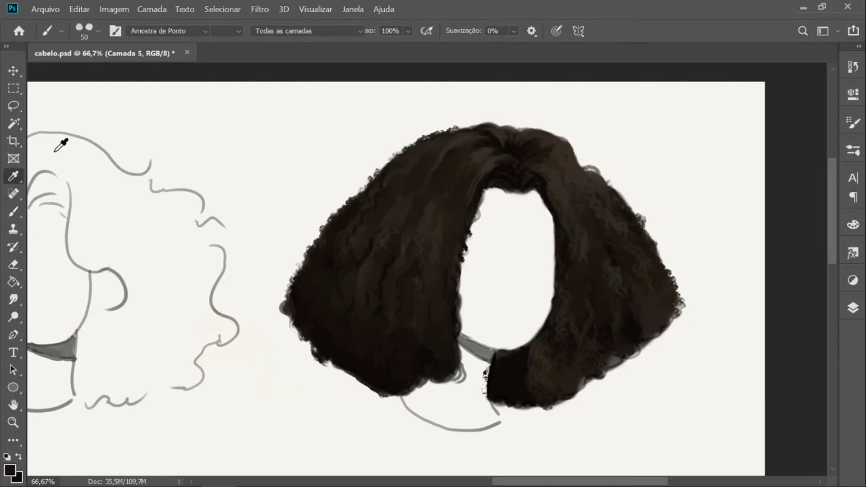
# Step: Texture both highlights and the lower ends with sampled grey and brown tones using the hair brush at 80 px
pyautogui.keyDown('alt'); pyautogui.click(487, 167); pyautogui.keyUp('alt')
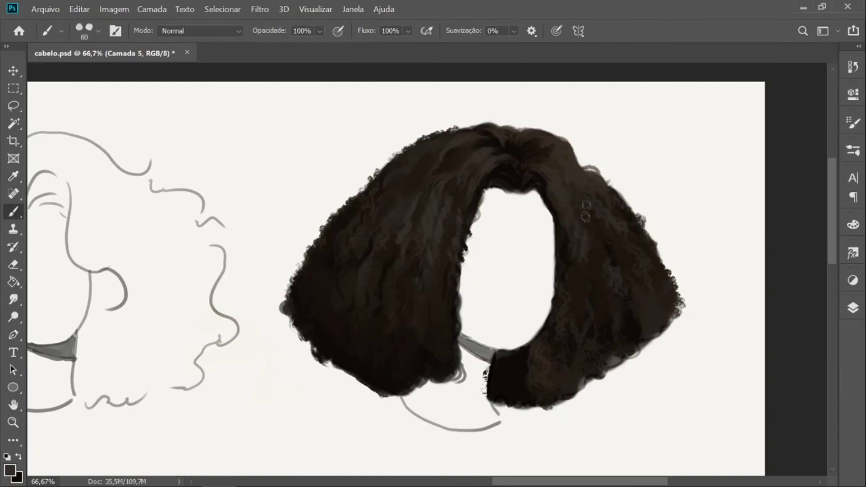
pyautogui.keyDown('alt'); pyautogui.click(408, 276); pyautogui.keyUp('alt')
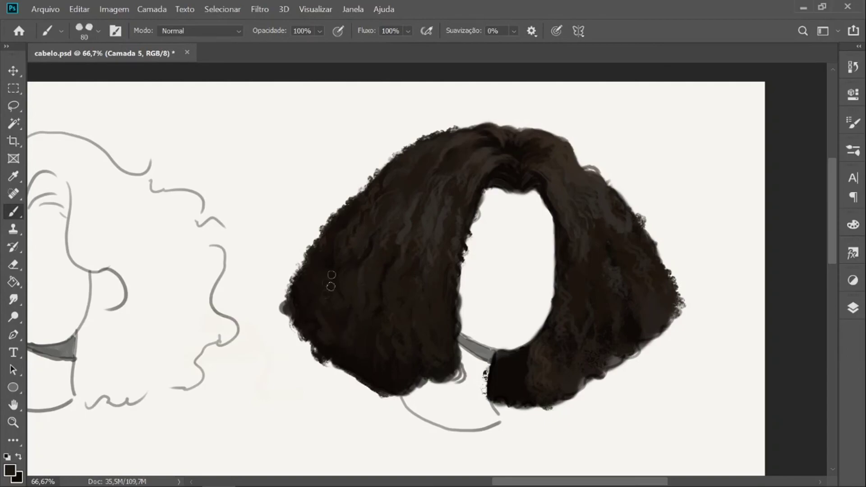
pyautogui.moveTo(598, 365)
pyautogui.mouseDown()
pyautogui.moveTo(629, 356)
pyautogui.moveTo(621, 337)
pyautogui.mouseUp()
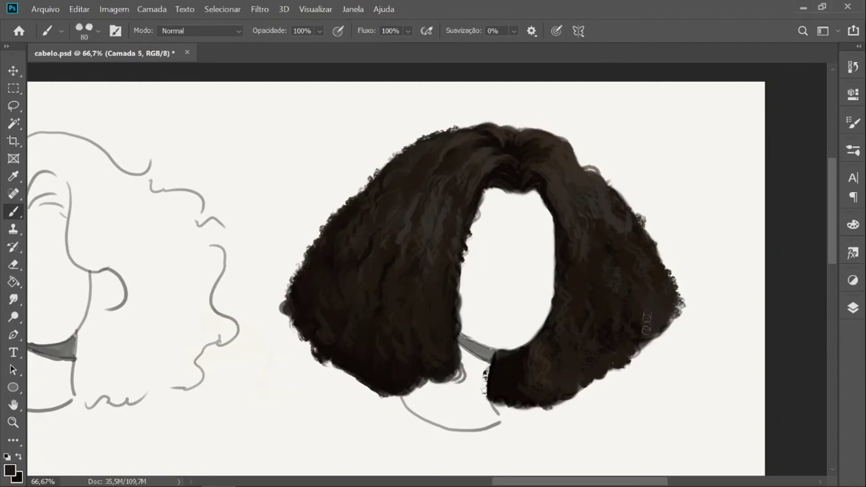
# Step: Sample a tone from the right highlight, extend it towards the parting, and roughen the outer right edge with a smaller brush
pyautogui.keyDown('alt'); pyautogui.click(606, 220); pyautogui.keyUp('alt')
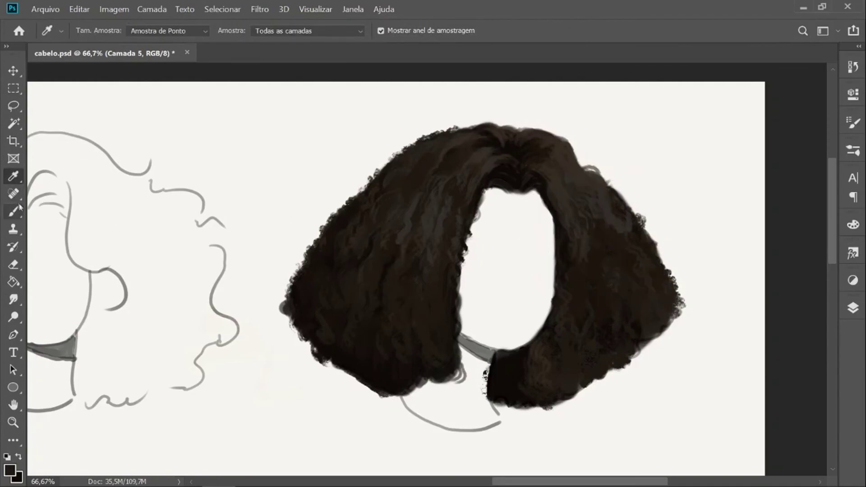
pyautogui.moveTo(563, 187); pyautogui.dragTo(583, 205)
pyautogui.press('[')
pyautogui.press('[')
pyautogui.moveTo(660, 249); pyautogui.dragTo(680, 312)
# Step: Lighten a brown sampled beside the parting and paint highlight strands above the face and down both sides
pyautogui.keyDown('alt'); pyautogui.click(455, 156); pyautogui.keyUp('alt')
pyautogui.click(10, 470)
pyautogui.click(481, 307)
pyautogui.click(757, 198)
pyautogui.moveTo(481, 160); pyautogui.dragTo(471, 180)
pyautogui.moveTo(536, 169)
pyautogui.mouseDown()
pyautogui.moveTo(558, 188)
pyautogui.moveTo(544, 177)
pyautogui.mouseUp()
pyautogui.moveTo(546, 184); pyautogui.dragTo(553, 208)
pyautogui.moveTo(418, 197)
pyautogui.mouseDown()
pyautogui.moveTo(404, 229)
pyautogui.moveTo(389, 227)
pyautogui.mouseUp()
pyautogui.moveTo(571, 223); pyautogui.dragTo(574, 234)
# Step: Choose another brush from the set and paint sampled highlight tones down the left side beside the face
pyautogui.hotkey('ctrl', '-')
pyautogui.hotkey('ctrl', '-')
pyautogui.keyDown('alt'); pyautogui.click(433, 228); pyautogui.keyUp('alt')
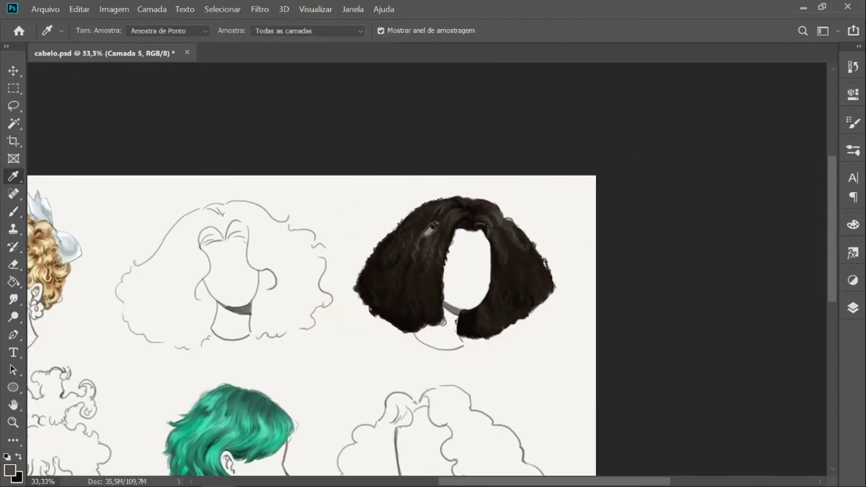
pyautogui.hotkey('ctrl', '+')
pyautogui.hotkey('ctrl', '+')
pyautogui.click(852, 151)
pyautogui.click(754, 313)
pyautogui.moveTo(394, 238); pyautogui.dragTo(397, 249)
pyautogui.keyDown('alt'); pyautogui.click(427, 189); pyautogui.keyUp('alt')
pyautogui.moveTo(422, 190); pyautogui.dragTo(410, 228)
# Step: Choose a recently used round brush, enlarge it and paint a long stroke down the hair left of the face
pyautogui.moveTo(432, 177); pyautogui.dragTo(433, 221)
pyautogui.click(708, 165)
pyautogui.click(852, 150)
pyautogui.press(']')
pyautogui.press(']')
pyautogui.moveTo(444, 185); pyautogui.dragTo(455, 239)
# Step: Sample dark brown from the left side and blend broad strokes over the left highlight, parting and lower ends on both sides
pyautogui.keyDown('alt'); pyautogui.click(360, 258); pyautogui.keyUp('alt')
pyautogui.press('s')
pyautogui.press('b')
pyautogui.moveTo(392, 198); pyautogui.dragTo(384, 232)
pyautogui.moveTo(417, 205); pyautogui.dragTo(410, 246)
pyautogui.moveTo(490, 155); pyautogui.dragTo(466, 180)
pyautogui.moveTo(382, 300); pyautogui.dragTo(388, 333)
pyautogui.moveTo(537, 349)
pyautogui.mouseDown()
pyautogui.moveTo(538, 388)
pyautogui.moveTo(569, 387)
pyautogui.mouseUp()
pyautogui.moveTo(610, 333); pyautogui.dragTo(610, 359)
pyautogui.moveTo(654, 302); pyautogui.dragTo(652, 334)
# Step: Sample a tone from the right side and, with a smaller brush, paint soft locks at the crown and down both sides
pyautogui.keyDown('alt'); pyautogui.click(595, 232); pyautogui.keyUp('alt')
pyautogui.press('[')
pyautogui.press('[')
pyautogui.moveTo(481, 142); pyautogui.dragTo(449, 151)
pyautogui.moveTo(532, 157); pyautogui.dragTo(564, 140)
pyautogui.moveTo(608, 212); pyautogui.dragTo(605, 293)
pyautogui.moveTo(414, 241)
pyautogui.mouseDown()
pyautogui.moveTo(411, 276)
pyautogui.moveTo(388, 296)
pyautogui.mouseUp()
pyautogui.moveTo(573, 286); pyautogui.dragTo(581, 369)
pyautogui.moveTo(552, 323); pyautogui.dragTo(550, 357)
# Step: Reduce the round brush to 30 px, turn on pen pressure for size, and touch up the lower left and right outer edges
pyautogui.press('[')
pyautogui.press('[')
pyautogui.press('[')
pyautogui.press('[')
pyautogui.press('[')
pyautogui.click(557, 36)
pyautogui.moveTo(339, 367); pyautogui.dragTo(356, 381)
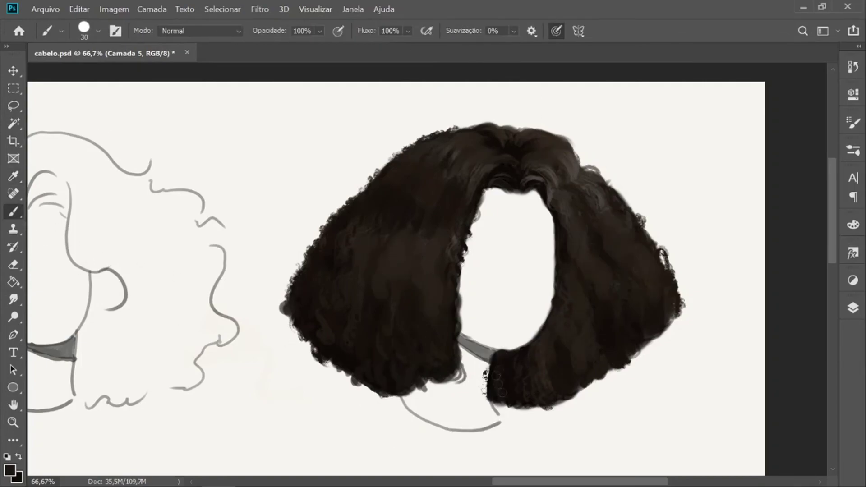
pyautogui.moveTo(671, 320); pyautogui.dragTo(682, 313)
# Step: Reduce the brush to 25 px and darken the hair directly above the face with sampled near-black
pyautogui.hotkey('ctrl', '-')
pyautogui.hotkey('ctrl', '-')
pyautogui.hotkey('ctrl', '-')
pyautogui.hotkey('ctrl', '+')
pyautogui.hotkey('ctrl', '+')
pyautogui.moveTo(740, 149); pyautogui.dragTo(341, 239)
pyautogui.hotkey('ctrl', '+')
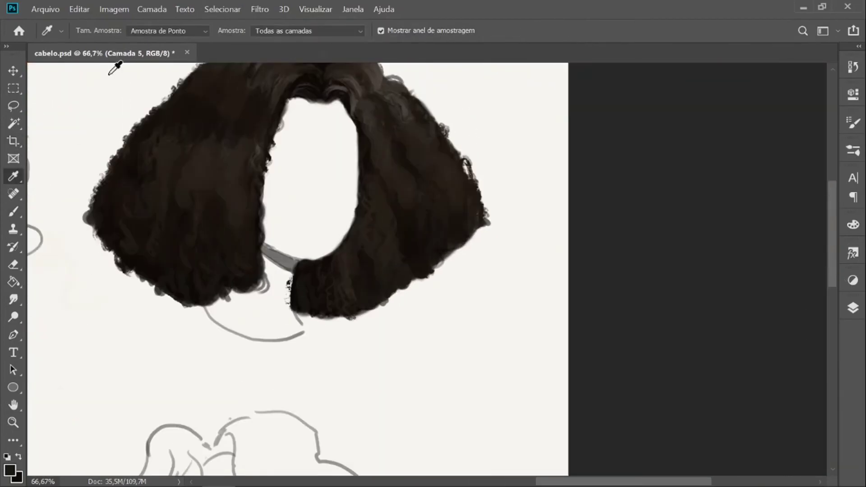
pyautogui.scroll(1, 289, 225)
pyautogui.press('[')
pyautogui.press('[')
pyautogui.press('[')
pyautogui.keyDown('alt'); pyautogui.click(291, 126); pyautogui.keyUp('alt')
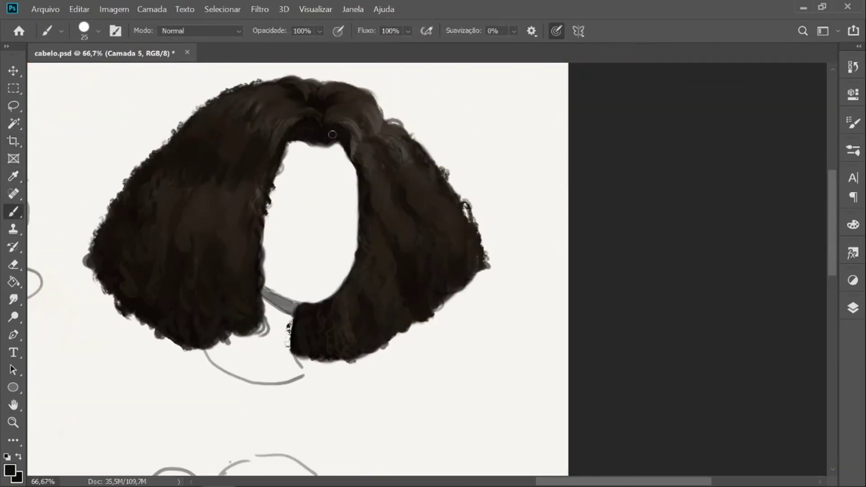
pyautogui.keyDown('alt'); pyautogui.click(315, 122); pyautogui.keyUp('alt')
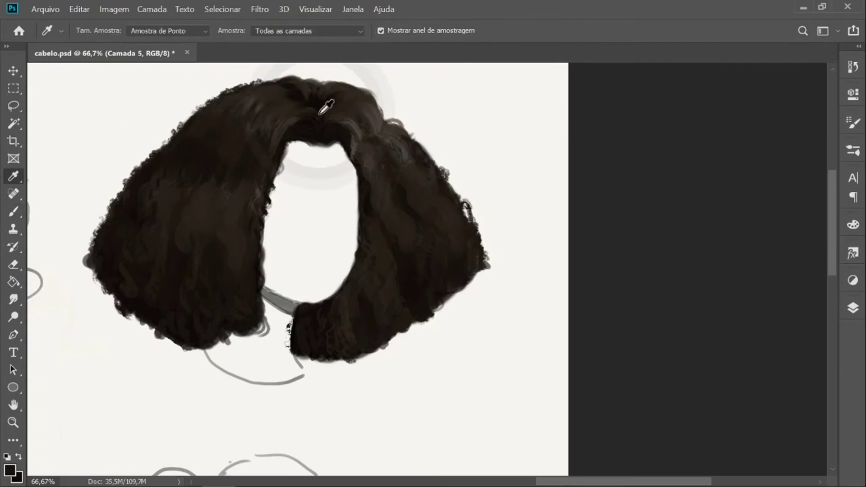
# Step: Blend resampled dark tones at the parting and reduce the brush to 10 px for fine strands there
pyautogui.press('[')
pyautogui.keyDown('alt'); pyautogui.click(324, 105); pyautogui.keyUp('alt')
pyautogui.press('.')
pyautogui.keyDown('alt'); pyautogui.click(323, 109); pyautogui.keyUp('alt')
pyautogui.moveTo(328, 97); pyautogui.dragTo(321, 113)
pyautogui.keyDown('alt'); pyautogui.click(320, 109); pyautogui.keyUp('alt')
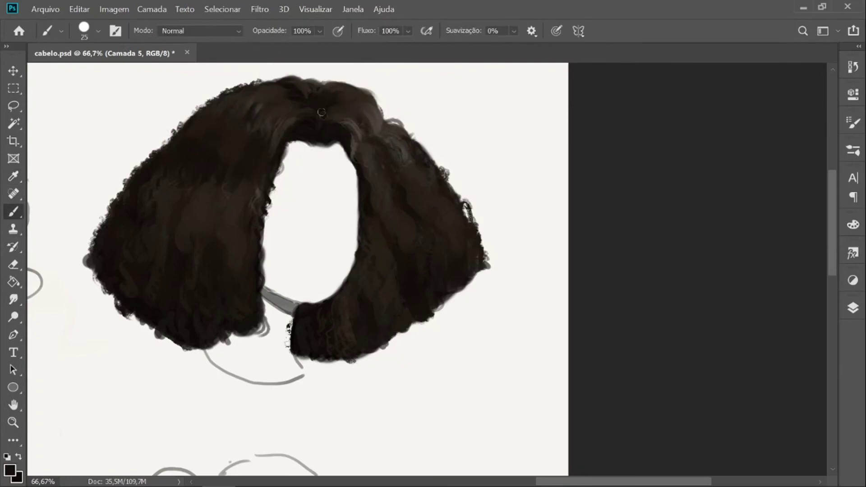
pyautogui.keyDown('alt'); pyautogui.click(323, 119); pyautogui.keyUp('alt')
pyautogui.press('[')
pyautogui.press('[')
pyautogui.press('[')
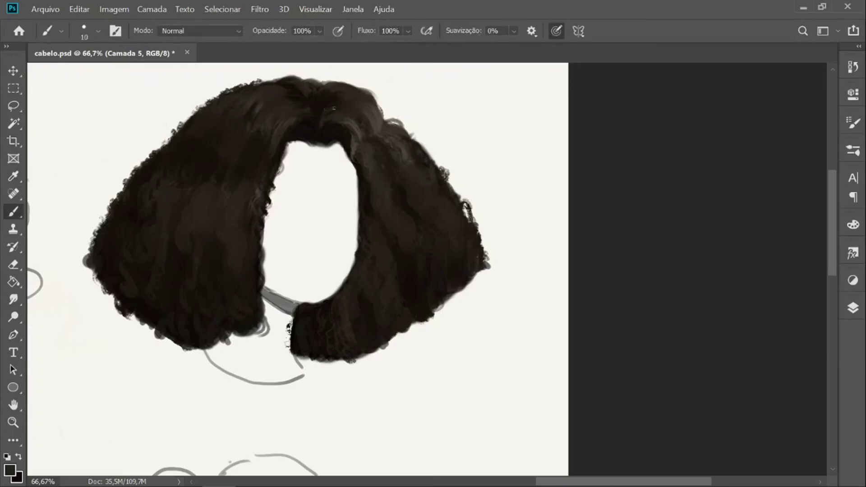
# Step: Enlarge the round brush and paint a soft stroke across the upper left hair
pyautogui.press(']')
pyautogui.press(']')
pyautogui.press(']')
pyautogui.press(']')
pyautogui.press(']')
pyautogui.moveTo(248, 104)
pyautogui.mouseDown()
pyautogui.moveTo(237, 127)
pyautogui.moveTo(194, 136)
pyautogui.mouseUp()
# Step: Choose a multi-dot hair brush and lower its flow to 52%
pyautogui.click(853, 150)
pyautogui.click(669, 369)
pyautogui.click(853, 150)
pyautogui.click(407, 31)
pyautogui.moveTo(435, 47); pyautogui.dragTo(401, 47)
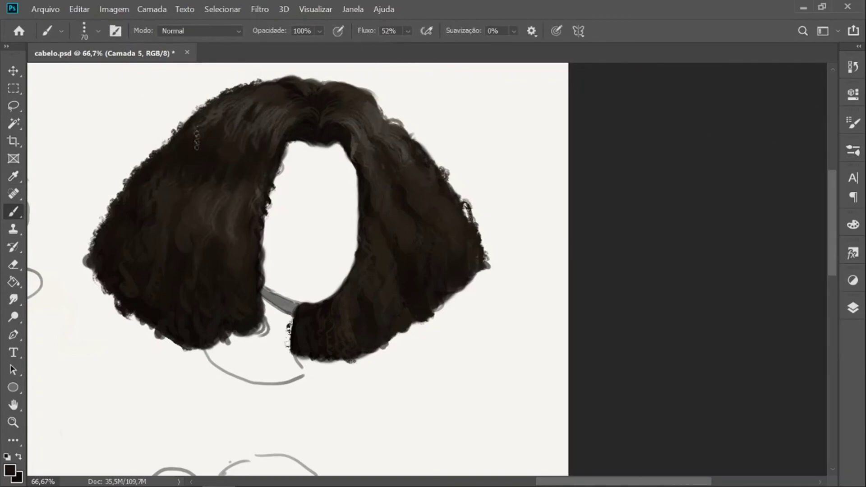
# Step: Reduce the brush size and paint near-black strands along the left side, lower left ends and locks beside the face
pyautogui.press('[')
pyautogui.press('[')
pyautogui.press('[')
pyautogui.moveTo(147, 262); pyautogui.dragTo(147, 284)
pyautogui.moveTo(153, 328); pyautogui.dragTo(173, 343)
pyautogui.moveTo(226, 210); pyautogui.dragTo(218, 241)
pyautogui.moveTo(237, 189)
pyautogui.mouseDown()
pyautogui.moveTo(226, 208)
pyautogui.moveTo(263, 228)
pyautogui.moveTo(236, 271)
pyautogui.mouseUp()
# Step: Choose the three-dot hair brush at 50 px and texture the locks with a brown sampled from the right side
pyautogui.click(853, 150)
pyautogui.click(744, 225)
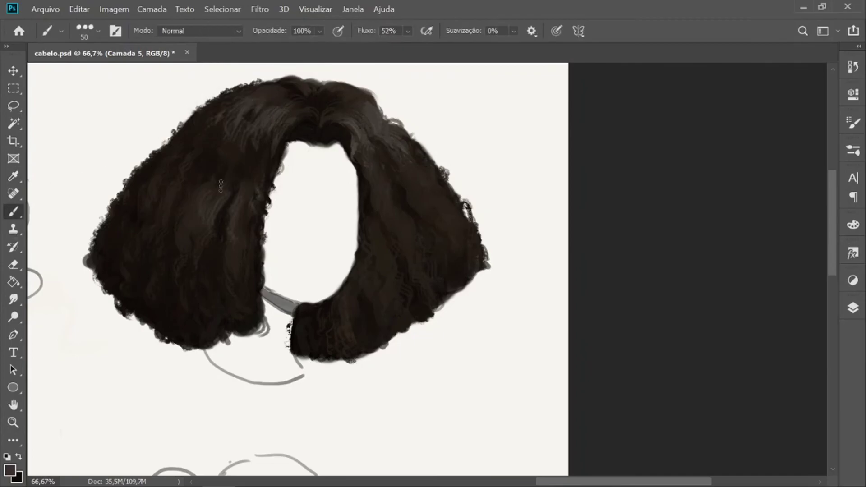
pyautogui.keyDown('alt'); pyautogui.click(379, 234); pyautogui.keyUp('alt')
pyautogui.hotkey('ctrl', '-')
pyautogui.hotkey('ctrl', '-')
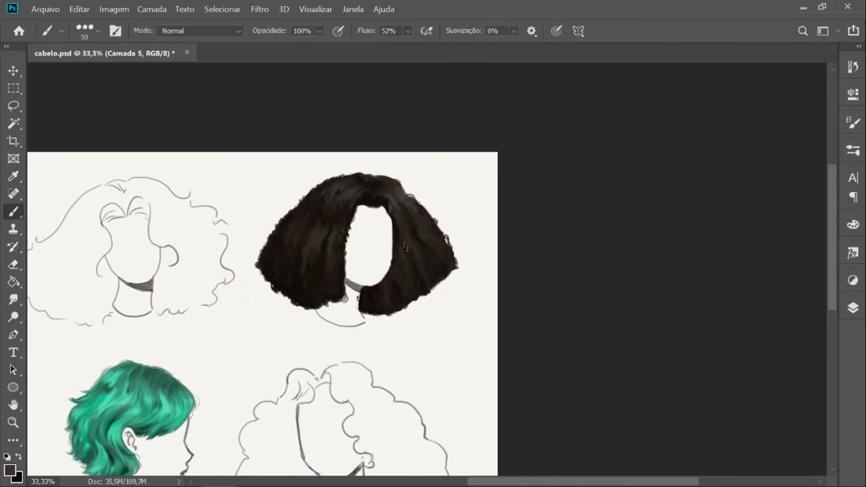
# Step: Texture the lock beside the face's right edge and sample a dark tone from the left side of the hair
pyautogui.hotkey('ctrl', '+')
pyautogui.moveTo(391, 235); pyautogui.dragTo(388, 254)
pyautogui.keyDown('alt'); pyautogui.click(264, 241); pyautogui.keyUp('alt')
# Step: Choose a textured hair brush, sample a dark tone and paint frizzy strands along the right contour, reducing the brush size
pyautogui.click(852, 150)
pyautogui.click(743, 381)
pyautogui.click(853, 150)
pyautogui.keyDown('alt'); pyautogui.click(270, 260); pyautogui.keyUp('alt')
pyautogui.moveTo(397, 327); pyautogui.dragTo(417, 311)
pyautogui.moveTo(459, 229); pyautogui.dragTo(443, 201)
pyautogui.press('[')
pyautogui.moveTo(406, 160); pyautogui.dragTo(386, 141)
# Step: Paint curly frizz along the upper left and left outer edges and down the lock beside the face
pyautogui.moveTo(320, 125); pyautogui.dragTo(294, 129)
pyautogui.moveTo(260, 145); pyautogui.dragTo(234, 172)
pyautogui.moveTo(184, 230); pyautogui.dragTo(166, 271)
pyautogui.moveTo(319, 190); pyautogui.dragTo(305, 267)
# Step: Choose a round brush and make layer Camada 5 active for painting
pyautogui.click(852, 150)
pyautogui.scroll(8, 704, 329)
pyautogui.click(631, 330)
pyautogui.click(852, 150)
pyautogui.click(852, 307)
pyautogui.click(731, 379)
pyautogui.click(473, 207)
pyautogui.click(473, 207)
pyautogui.click(853, 308)
pyautogui.click(724, 321)
# Step: Set a new foreground colour and paint strands down the left side and across the right side of the hair
pyautogui.click(10, 470)
pyautogui.click(537, 344)
pyautogui.click(786, 201)
pyautogui.moveTo(280, 210); pyautogui.dragTo(247, 269)
pyautogui.moveTo(383, 154); pyautogui.dragTo(433, 257)
# Step: Set a brown foreground colour and switch to a 10 px round brush for the dark hair's strands
pyautogui.click(10, 470)
pyautogui.click(542, 322)
pyautogui.click(775, 201)
pyautogui.hotkey('ctrl', '-')
pyautogui.hotkey('ctrl', '-')
pyautogui.click(853, 150)
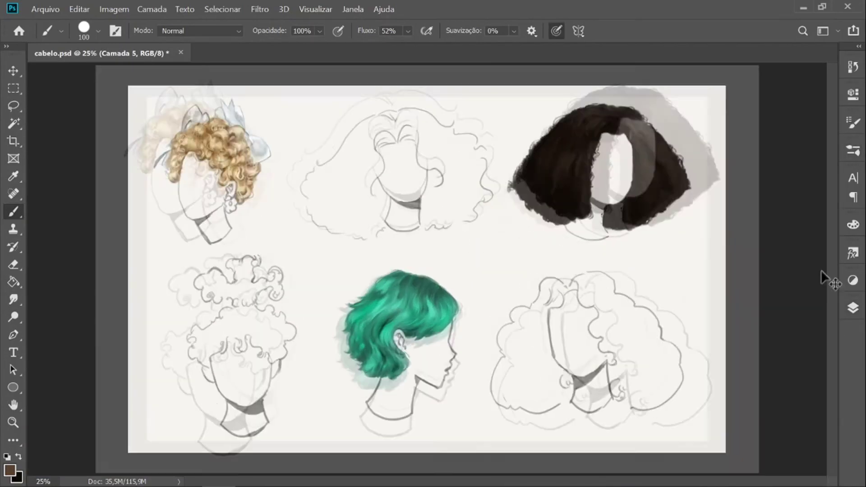
pyautogui.hotkey('ctrl', '+')
pyautogui.hotkey('ctrl', '+')
pyautogui.hotkey('ctrl', '+')
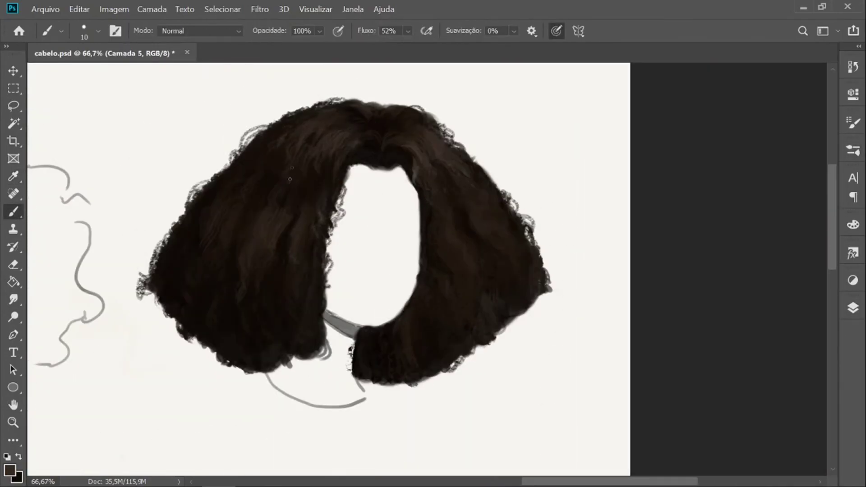
# Step: Reduce the round brush size and set a greyish-brown foreground colour for the hair's fine strands
pyautogui.press('[')
pyautogui.press('[')
pyautogui.click(10, 470)
pyautogui.click(733, 199)
# Step: Choose Sampled Brush 47 3 and reduce its size to 70 px
pyautogui.click(852, 150)
pyautogui.click(744, 312)
pyautogui.scroll(-4, 743, 343)
pyautogui.click(744, 382)
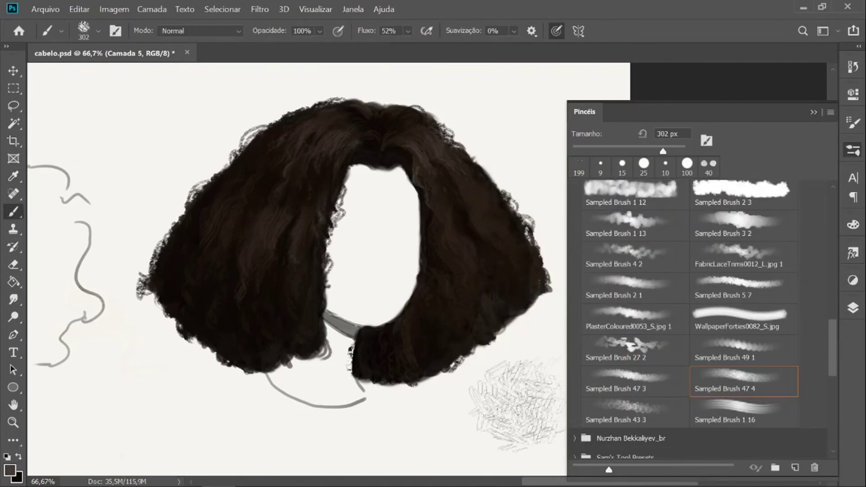
pyautogui.click(635, 382)
pyautogui.click(853, 150)
pyautogui.press('[')
pyautogui.press('[')
pyautogui.press('[')
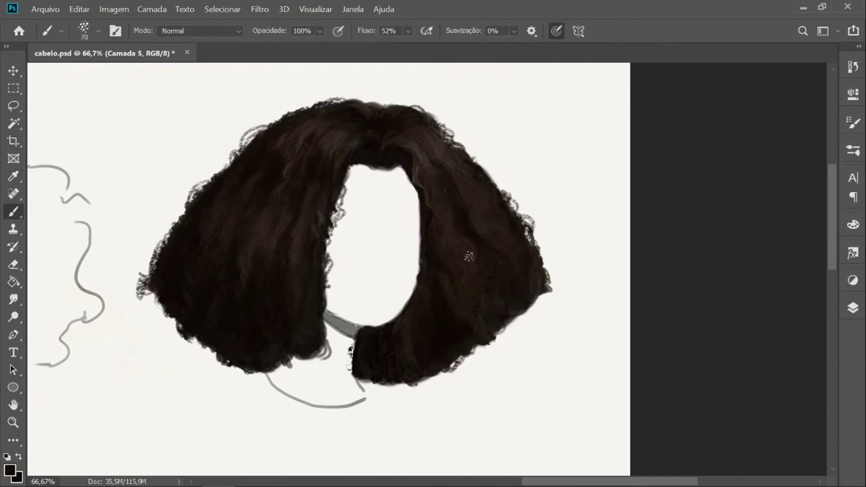
# Step: Choose the brush Amostra de Desfoque 20 7 and texture the lower left hair with a dark tone sampled from it
pyautogui.click(852, 153)
pyautogui.moveTo(833, 367); pyautogui.dragTo(832, 411)
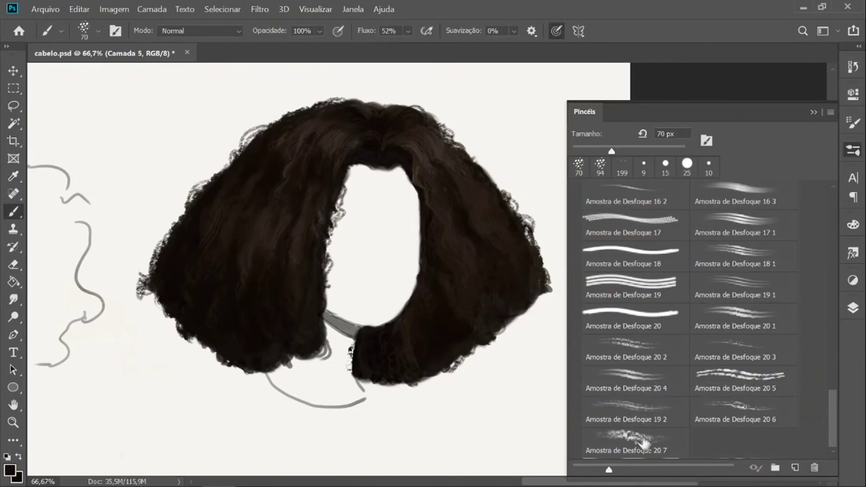
pyautogui.click(642, 441)
pyautogui.click(852, 152)
pyautogui.keyDown('alt'); pyautogui.click(257, 258); pyautogui.keyUp('alt')
pyautogui.moveTo(255, 276); pyautogui.dragTo(261, 331)
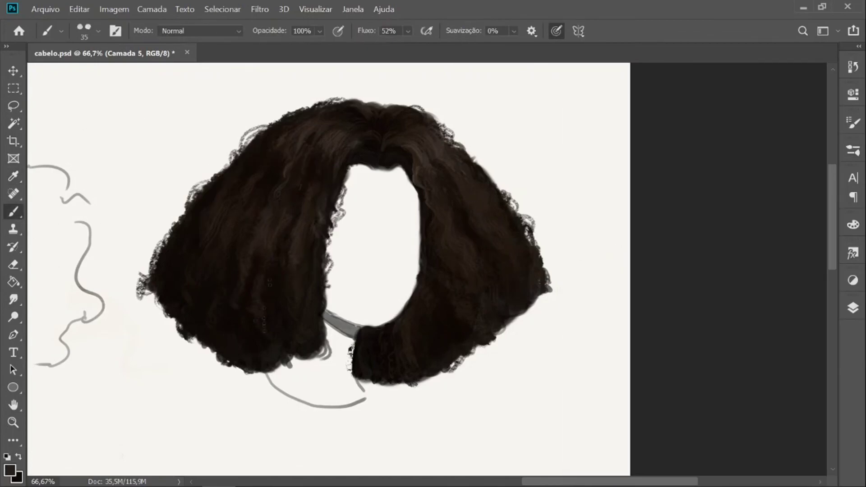
# Step: Sample browns from the hair's left edge and right side to continue texturing the strands
pyautogui.keyDown('alt'); pyautogui.click(193, 242); pyautogui.keyUp('alt')
pyautogui.keyDown('alt'); pyautogui.click(445, 175); pyautogui.keyUp('alt')
pyautogui.keyDown('alt'); pyautogui.click(450, 199); pyautogui.keyUp('alt')
pyautogui.hotkey('ctrl', '-')
pyautogui.hotkey('ctrl', '-')
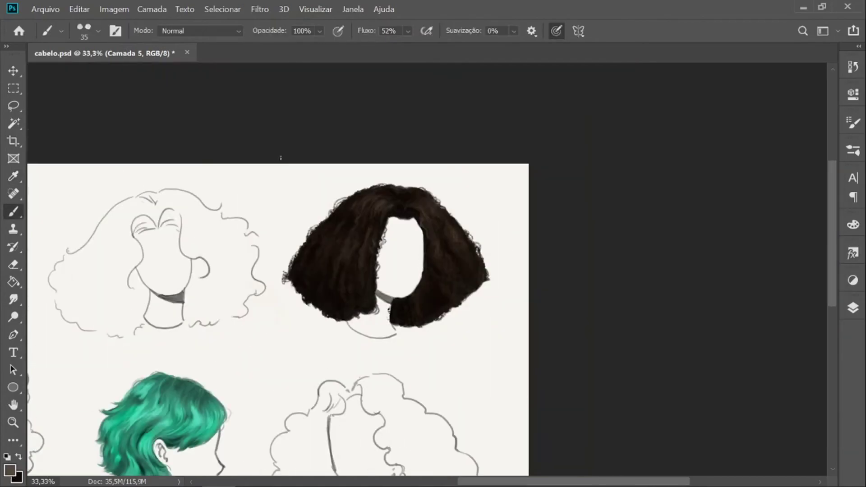
pyautogui.click(853, 308)
pyautogui.rightClick(756, 350)
pyautogui.click(705, 448)
pyautogui.hotkey('ctrl', 'z')
pyautogui.rightClick(703, 349)
pyautogui.click(641, 285)
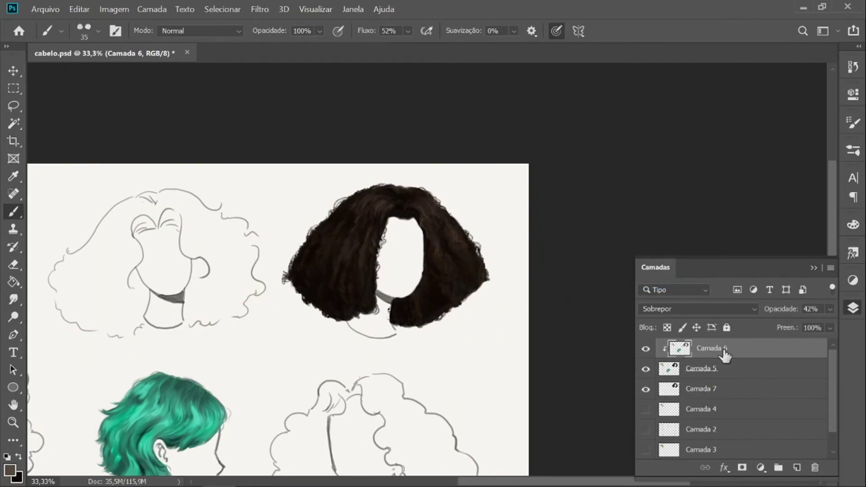
# Step: Merge layer Camada 6 down into Camada 5, and merge the result down into Camada 7
pyautogui.rightClick(724, 352)
pyautogui.click(710, 449)
pyautogui.hotkey('ctrl', '-')
pyautogui.click(852, 308)
pyautogui.rightClick(743, 350)
pyautogui.click(722, 449)
pyautogui.click(852, 150)
pyautogui.moveTo(833, 419)
pyautogui.mouseDown()
pyautogui.moveTo(832, 312)
pyautogui.moveTo(835, 323)
pyautogui.mouseUp()
pyautogui.click(731, 226)
pyautogui.click(853, 308)
pyautogui.click(852, 308)
# Step: Cut the dark hairstyle out of the merged drawing with a rectangular selection and paste it onto its own layer
pyautogui.click(13, 88)
pyautogui.moveTo(489, 119); pyautogui.dragTo(676, 250)
pyautogui.hotkey('ctrl', 'x')
pyautogui.hotkey('ctrl', 'v')
# Step: Hide the dark hairstyle's layer, then cut the green hairstyle from Camada 7 onto its own layer and hide it
pyautogui.click(853, 308)
pyautogui.click(646, 348)
pyautogui.click(723, 375)
pyautogui.hotkey('ctrl', 'x')
pyautogui.hotkey('ctrl', 'v')
pyautogui.click(645, 368)
# Step: Cut the blonde curly hairstyle from Camada 7 onto its own layer and hide that layer
pyautogui.moveTo(186, 118); pyautogui.dragTo(309, 262)
pyautogui.click(733, 390)
pyautogui.hotkey('ctrl', 'x')
pyautogui.hotkey('ctrl', 'v')
pyautogui.click(646, 389)
# Step: Select the wide-haired sketch on Camada 7 and move it from the upper row to the middle of the lower row
pyautogui.moveTo(298, 123); pyautogui.dragTo(500, 251)
pyautogui.click(13, 71)
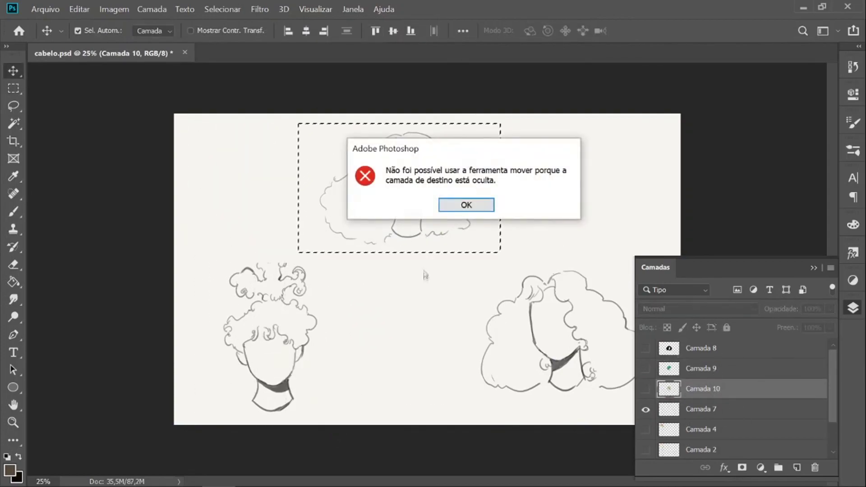
pyautogui.click(466, 205)
pyautogui.click(722, 409)
pyautogui.moveTo(424, 209); pyautogui.dragTo(429, 363)
# Step: Select the lower right long curly sketch with a rectangular selection and move it slightly to the right
pyautogui.click(13, 88)
pyautogui.click(853, 308)
pyautogui.moveTo(482, 227); pyautogui.dragTo(645, 406)
pyautogui.click(13, 71)
pyautogui.moveTo(561, 364); pyautogui.dragTo(579, 368)
# Step: Select the lower left curly updo sketch and move it slightly to the left
pyautogui.click(13, 88)
pyautogui.moveTo(190, 224); pyautogui.dragTo(319, 418)
pyautogui.click(13, 106)
pyautogui.moveTo(237, 245); pyautogui.dragTo(285, 424)
pyautogui.click(13, 71)
pyautogui.moveTo(290, 384)
pyautogui.mouseDown()
pyautogui.moveTo(257, 384)
pyautogui.moveTo(267, 384)
pyautogui.mouseUp()
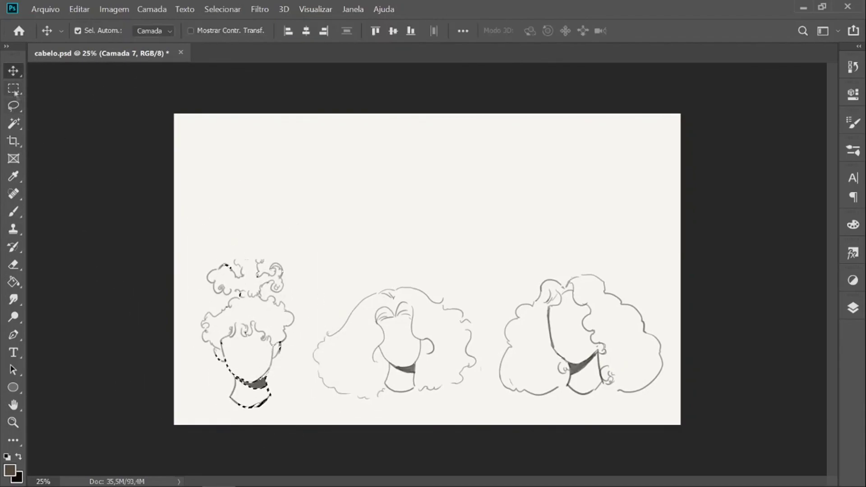
# Step: Show the dark and green hairstyle layers and move the green hairstyle up to the middle of the upper row
pyautogui.click(13, 88)
pyautogui.click(853, 308)
pyautogui.click(645, 348)
pyautogui.click(13, 71)
pyautogui.click(646, 369)
pyautogui.moveTo(449, 248); pyautogui.dragTo(428, 177)
# Step: Show the blonde curly hairstyle's layer, Camada 10, and move it to the upper left of the canvas
pyautogui.click(645, 389)
pyautogui.doubleClick(713, 389)
pyautogui.moveTo(439, 260)
pyautogui.mouseDown()
pyautogui.moveTo(244, 181)
pyautogui.moveTo(285, 172)
pyautogui.moveTo(281, 182)
pyautogui.moveTo(300, 185)
pyautogui.mouseUp()
# Step: Lasso the green-haired profile and nudge it slightly down and to the right
pyautogui.click(13, 106)
pyautogui.click(13, 70)
pyautogui.click(13, 88)
pyautogui.click(91, 105)
pyautogui.click(13, 106)
pyautogui.moveTo(417, 114); pyautogui.dragTo(412, 115)
pyautogui.click(13, 71)
pyautogui.moveTo(433, 180)
pyautogui.mouseDown()
pyautogui.moveTo(441, 178)
pyautogui.moveTo(437, 184)
pyautogui.mouseUp()
# Step: Select the separated hairstyle layers up to Camada 8 and merge them into one layer
pyautogui.click(461, 206)
pyautogui.keyDown('shift'); pyautogui.click(722, 348); pyautogui.keyUp('shift')
pyautogui.hotkey('ctrl', 'e')
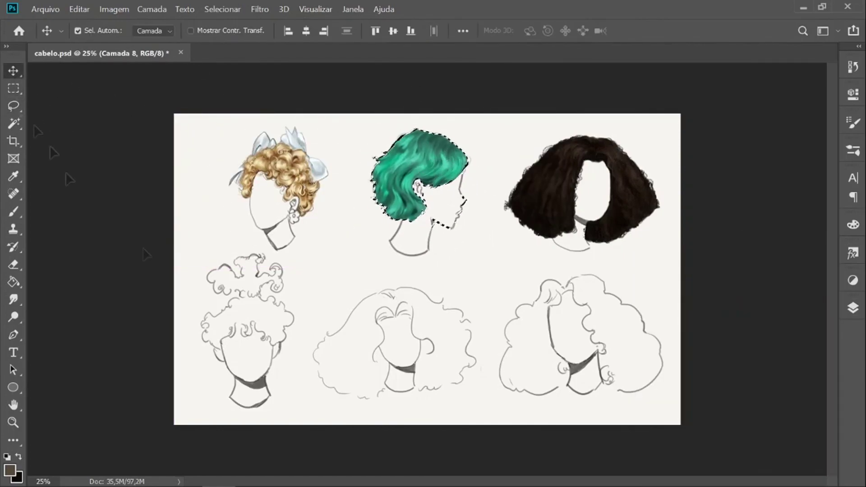
# Step: Clear the selection around the green-haired profile and move the merged upper-row hairstyles slightly to the left
pyautogui.click(13, 88)
pyautogui.click(90, 135)
pyautogui.click(13, 71)
pyautogui.moveTo(560, 201); pyautogui.dragTo(546, 201)
# Step: Add a new layer beneath the hairstyles and brush a medium brown skin tone onto the dark-haired head
pyautogui.click(14, 212)
pyautogui.click(852, 308)
pyautogui.click(774, 471)
pyautogui.click(10, 470)
pyautogui.click(573, 316)
pyautogui.click(787, 201)
pyautogui.press(']')
pyautogui.moveTo(575, 170)
pyautogui.mouseDown()
pyautogui.moveTo(571, 185)
pyautogui.moveTo(583, 198)
pyautogui.moveTo(589, 192)
pyautogui.moveTo(569, 217)
pyautogui.moveTo(590, 205)
pyautogui.moveTo(552, 241)
pyautogui.moveTo(564, 244)
pyautogui.moveTo(573, 212)
pyautogui.moveTo(590, 212)
pyautogui.mouseUp()
# Step: Toggle the brush's pen-pressure size control, enlarge the brush and undo the last skin strokes
pyautogui.click(557, 32)
pyautogui.press(']')
pyautogui.press(']')
pyautogui.press(']')
pyautogui.press(']')
pyautogui.hotkey('ctrl', 'z')
pyautogui.hotkey('ctrl', 'z')
pyautogui.hotkey('ctrl', 'z')
pyautogui.hotkey('ctrl', 'z')
# Step: Try a new skin tone on the face and neck of the green-haired profile
pyautogui.click(11, 471)
pyautogui.click(558, 296)
pyautogui.click(788, 201)
pyautogui.moveTo(424, 174)
pyautogui.mouseDown()
pyautogui.moveTo(444, 226)
pyautogui.moveTo(432, 212)
pyautogui.mouseUp()
pyautogui.moveTo(397, 225)
pyautogui.mouseDown()
pyautogui.moveTo(393, 248)
pyautogui.moveTo(409, 248)
pyautogui.mouseUp()
# Step: Undo the trial skin strokes and paint the green-haired profile's face and neck in a tan tone
pyautogui.click(11, 471)
pyautogui.click(535, 280)
pyautogui.click(660, 362)
pyautogui.click(787, 202)
pyautogui.hotkey('ctrl', 'z')
pyautogui.hotkey('ctrl', 'z')
pyautogui.hotkey('ctrl', 'z')
pyautogui.moveTo(420, 184)
pyautogui.mouseDown()
pyautogui.moveTo(424, 201)
pyautogui.moveTo(409, 234)
pyautogui.moveTo(438, 191)
pyautogui.moveTo(413, 196)
pyautogui.moveTo(388, 246)
pyautogui.mouseUp()
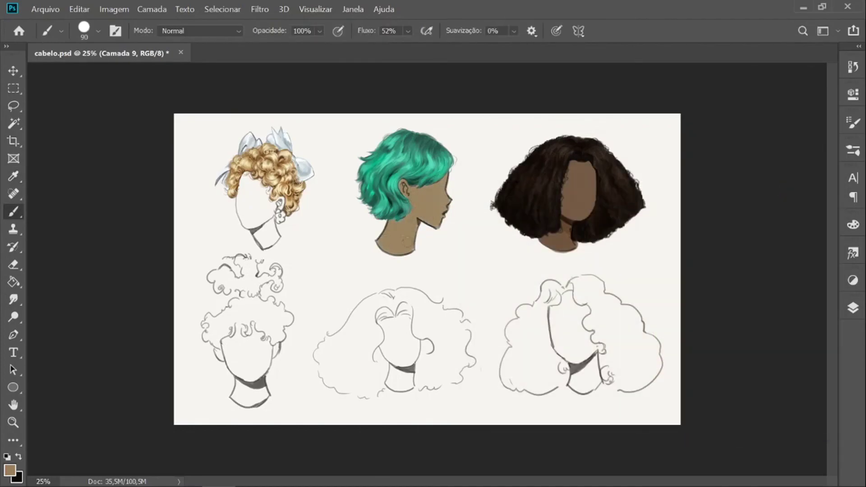
# Step: Choose a light peach skin tone and paint the blonde curly-haired head's face and neck
pyautogui.click(10, 471)
pyautogui.click(660, 365)
pyautogui.click(513, 218)
pyautogui.click(788, 201)
pyautogui.moveTo(264, 204)
pyautogui.mouseDown()
pyautogui.moveTo(243, 221)
pyautogui.moveTo(273, 239)
pyautogui.mouseUp()
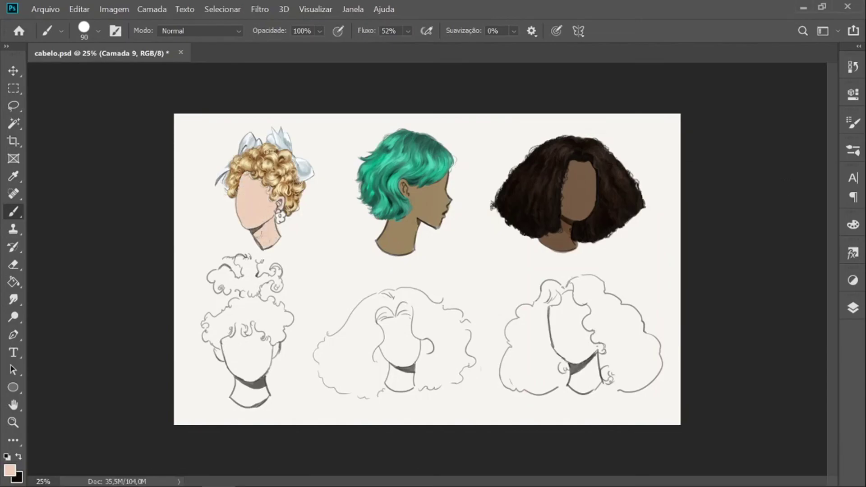
# Step: Lower the opacity of the skin layer, Camada 9, to 77%
pyautogui.hotkey('ctrl', '-')
pyautogui.click(852, 307)
pyautogui.click(829, 309)
pyautogui.moveTo(828, 323); pyautogui.dragTo(814, 325)
pyautogui.hotkey('ctrl', '+')
pyautogui.hotkey('ctrl', '+')
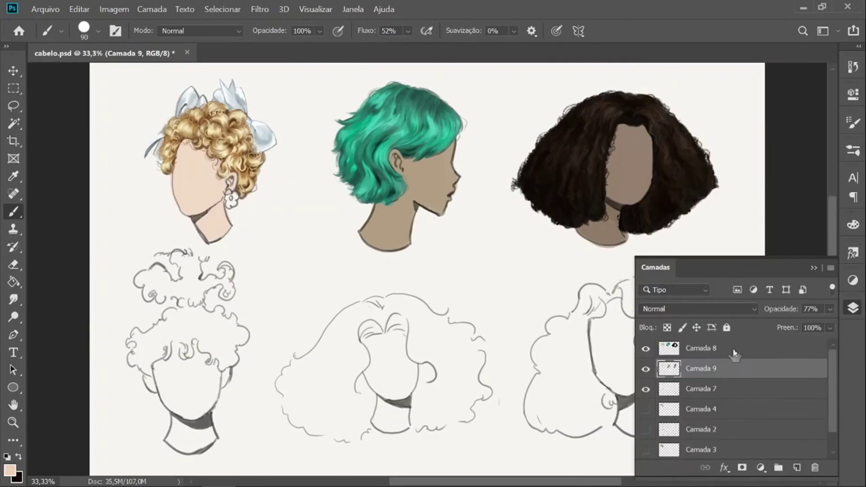
# Step: Merge the hairstyle layer, Camada 8, down into the skin layer, Camada 9
pyautogui.click(734, 352)
pyautogui.hotkey('ctrl', 'e')
pyautogui.click(813, 269)
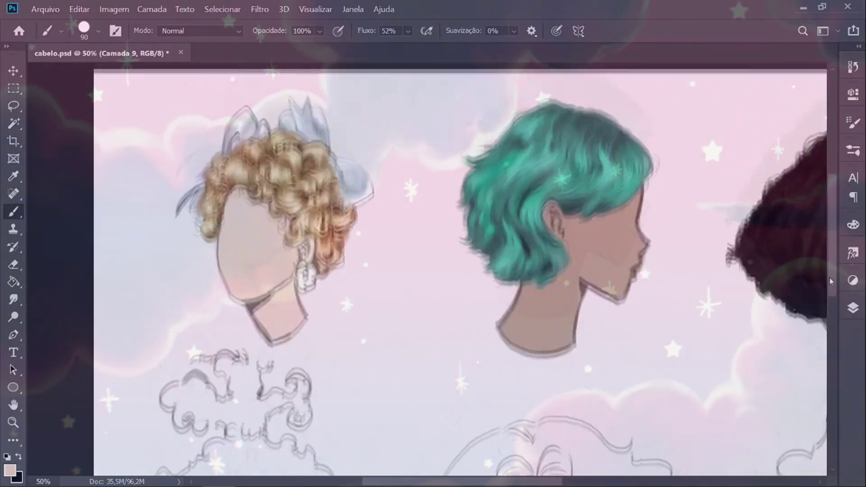